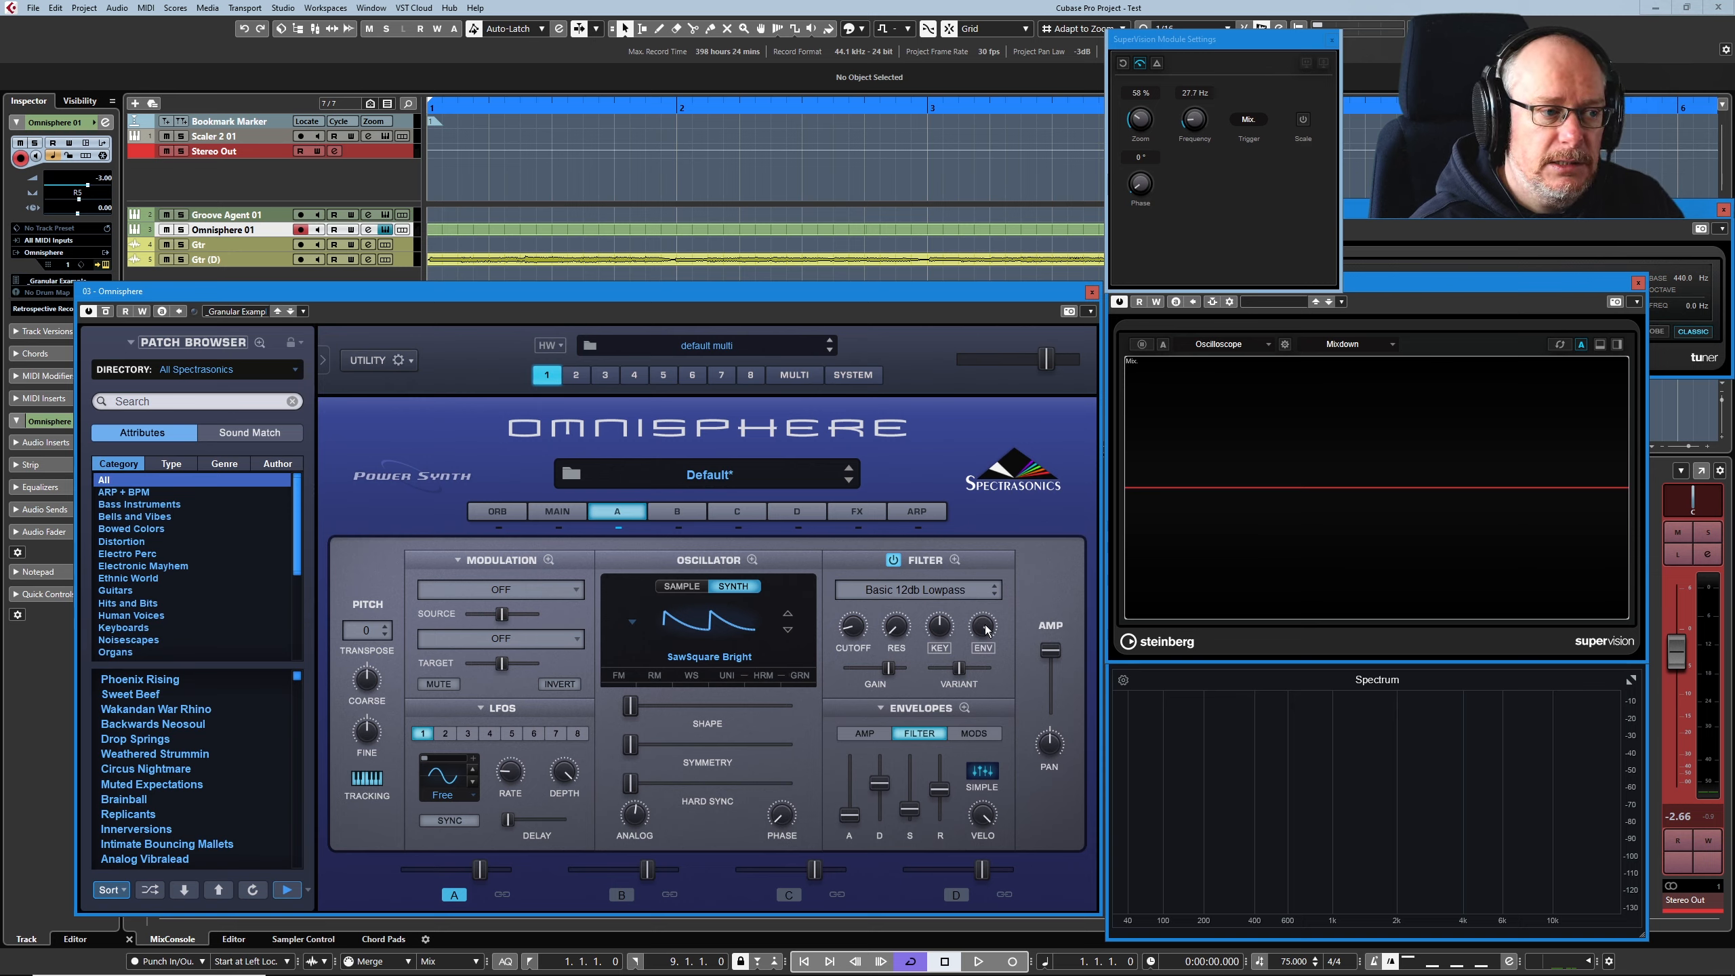
# Step: Turn down the filter's envelope amount on layer A and sweep the cutoff of the Basic 12db Lowpass filter
pyautogui.moveTo(985, 628); pyautogui.dragTo(985, 698)
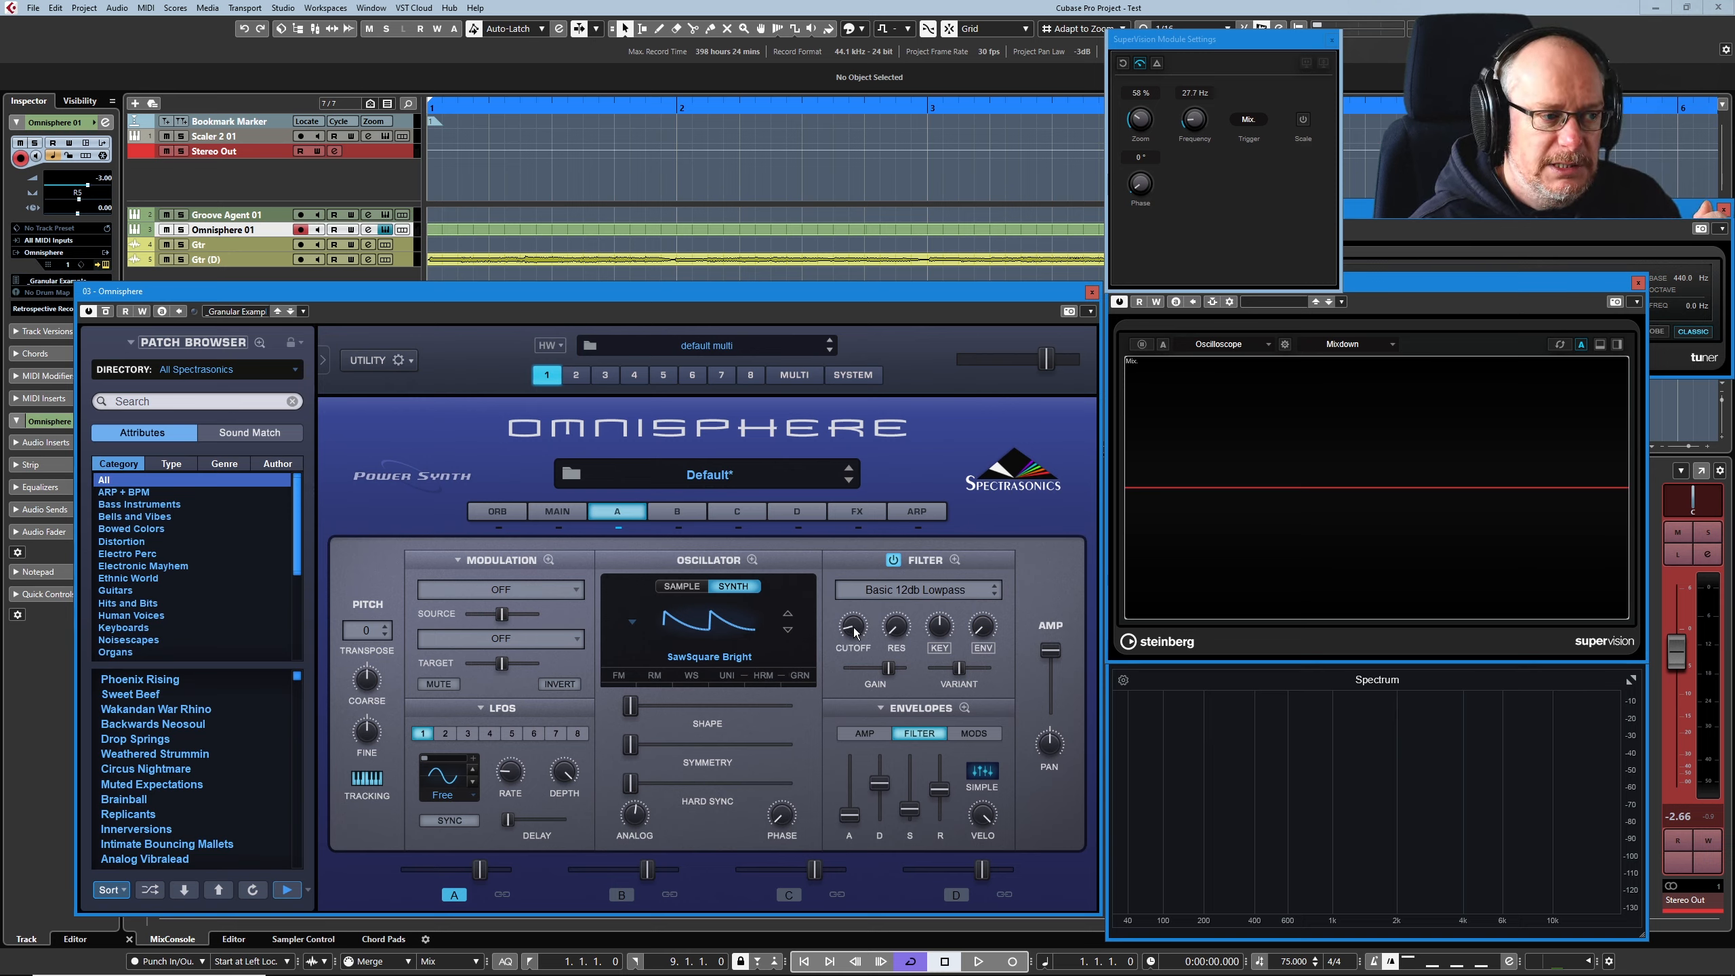
pyautogui.moveTo(855, 632)
pyautogui.moveTo(856, 632); pyautogui.dragTo(857, 584)
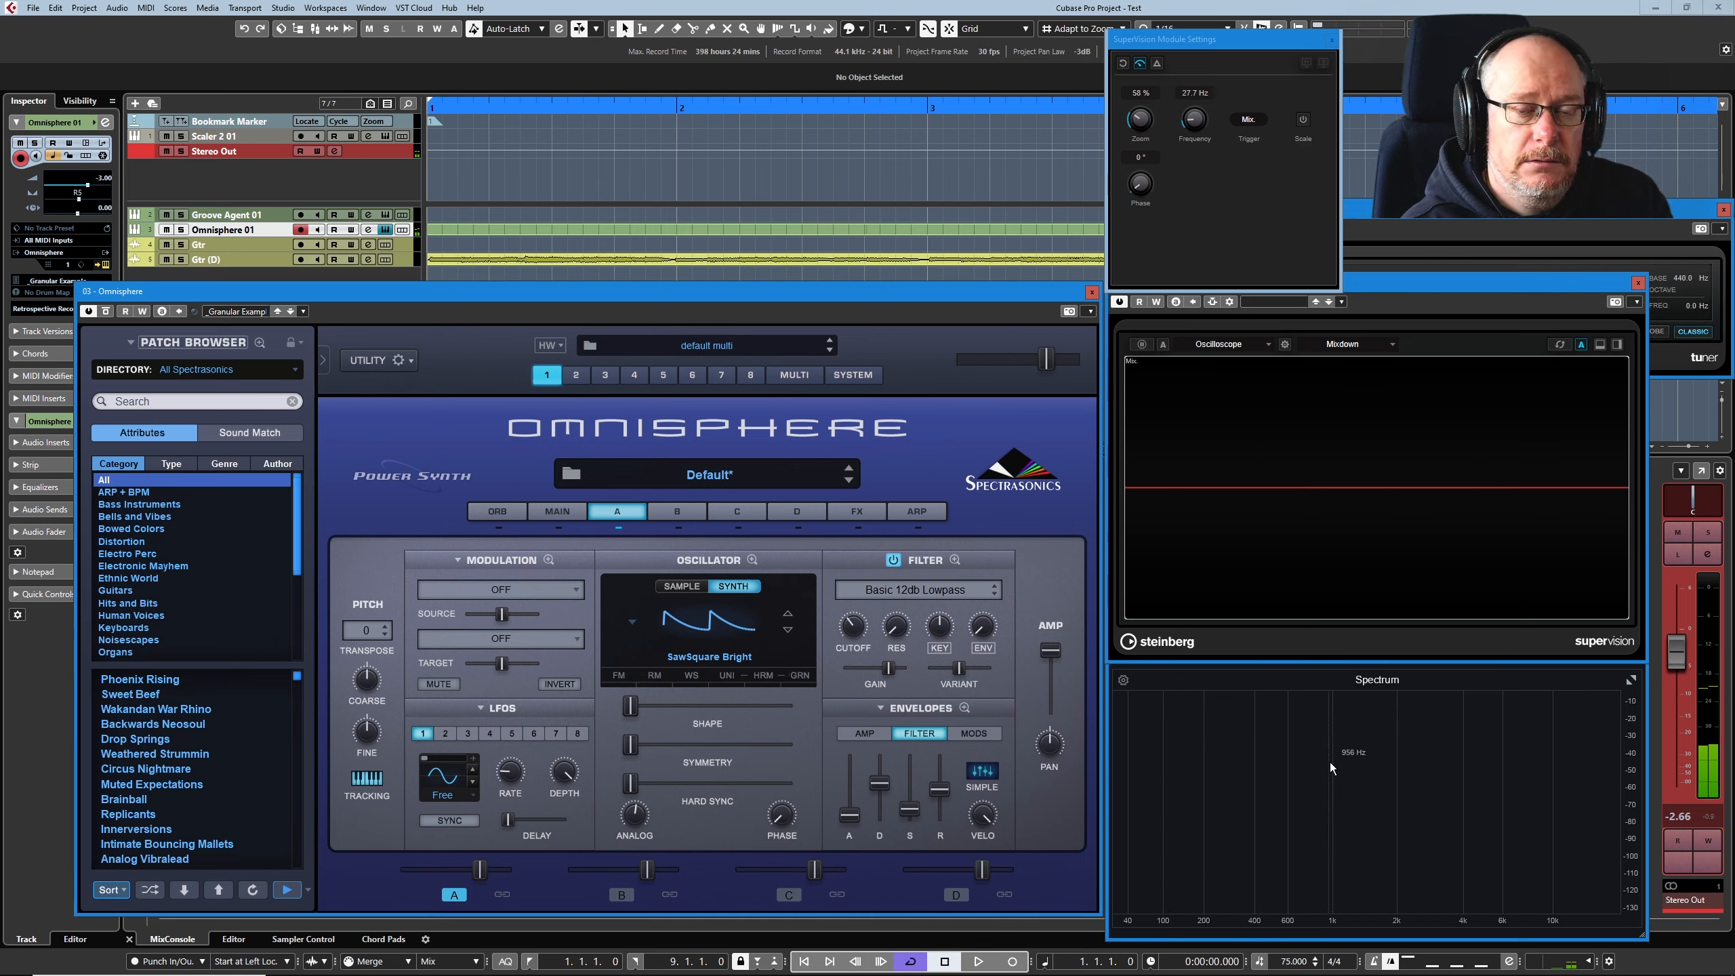
# Step: Switch the filter preset to LPF Smooth 24db and sweep its cutoff upward
pyautogui.click(920, 587)
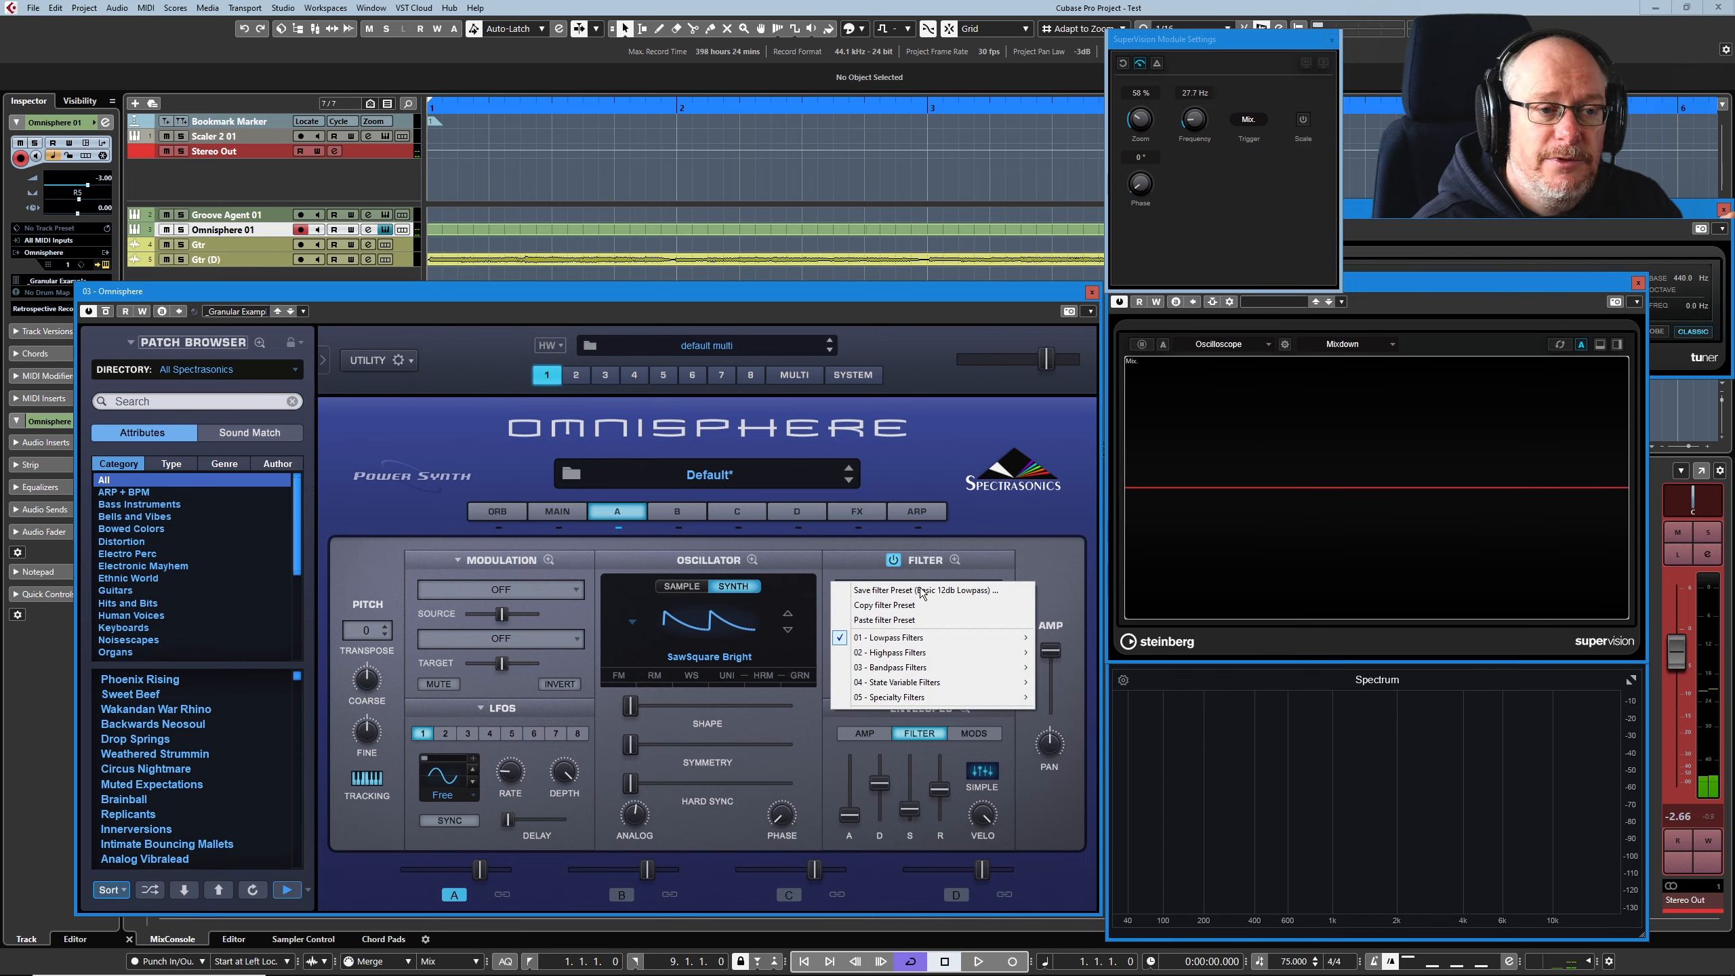
pyautogui.moveTo(928, 638)
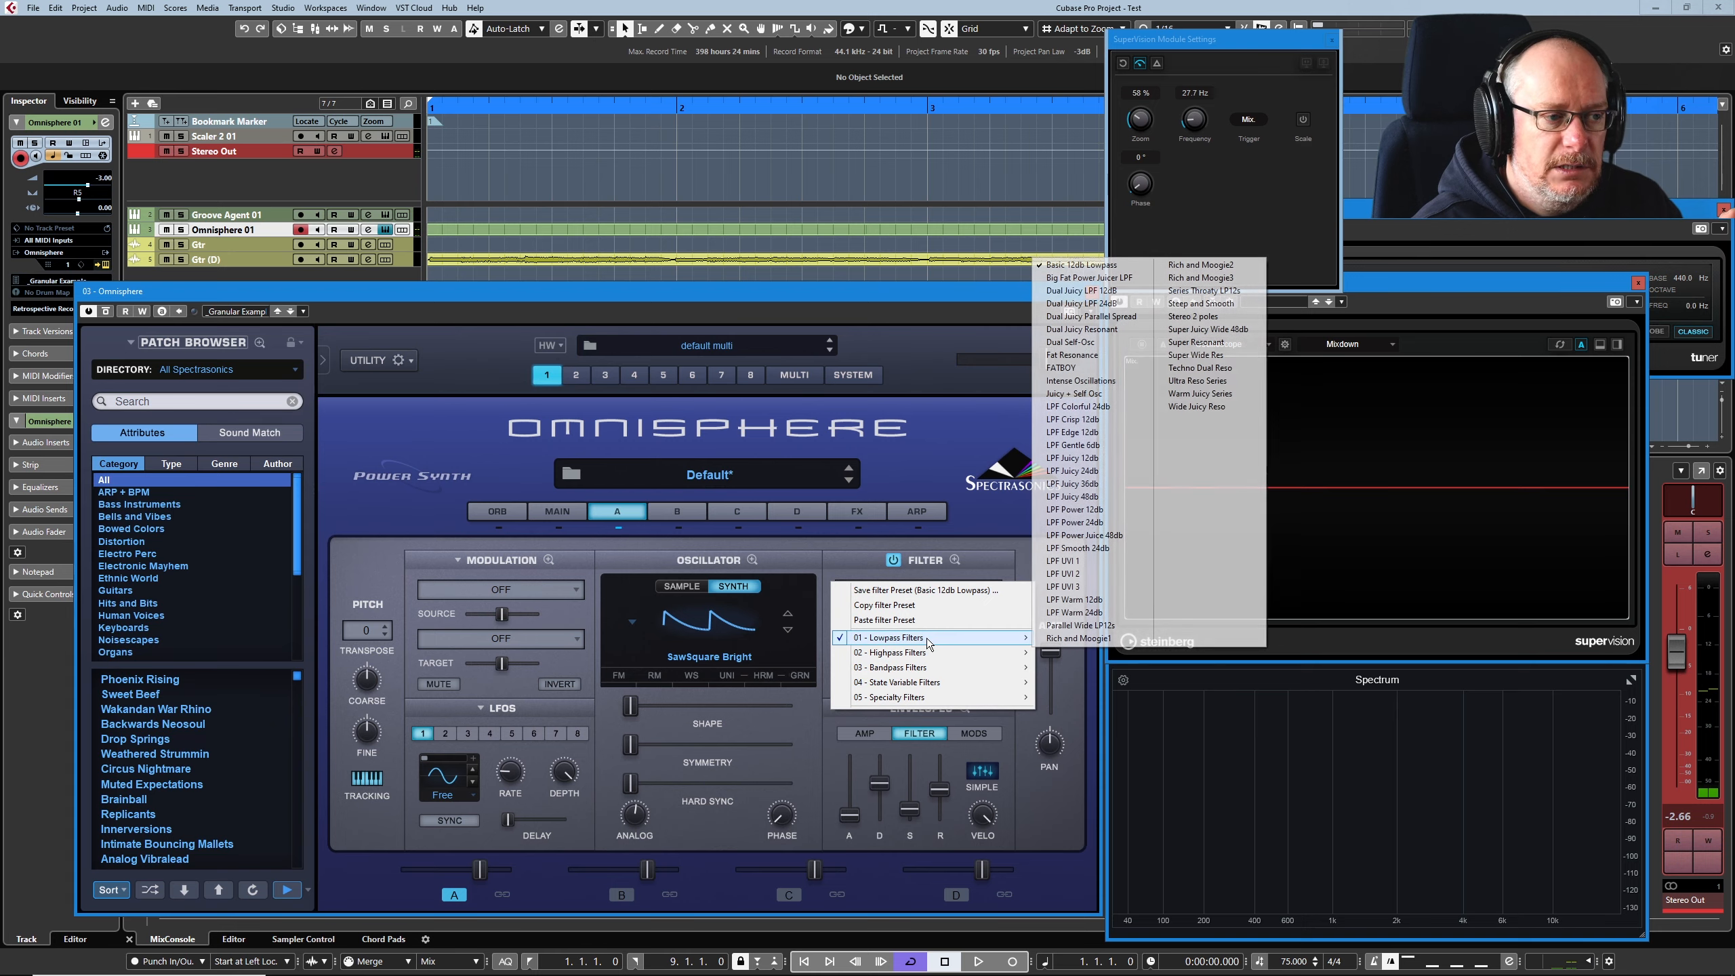
pyautogui.click(1092, 548)
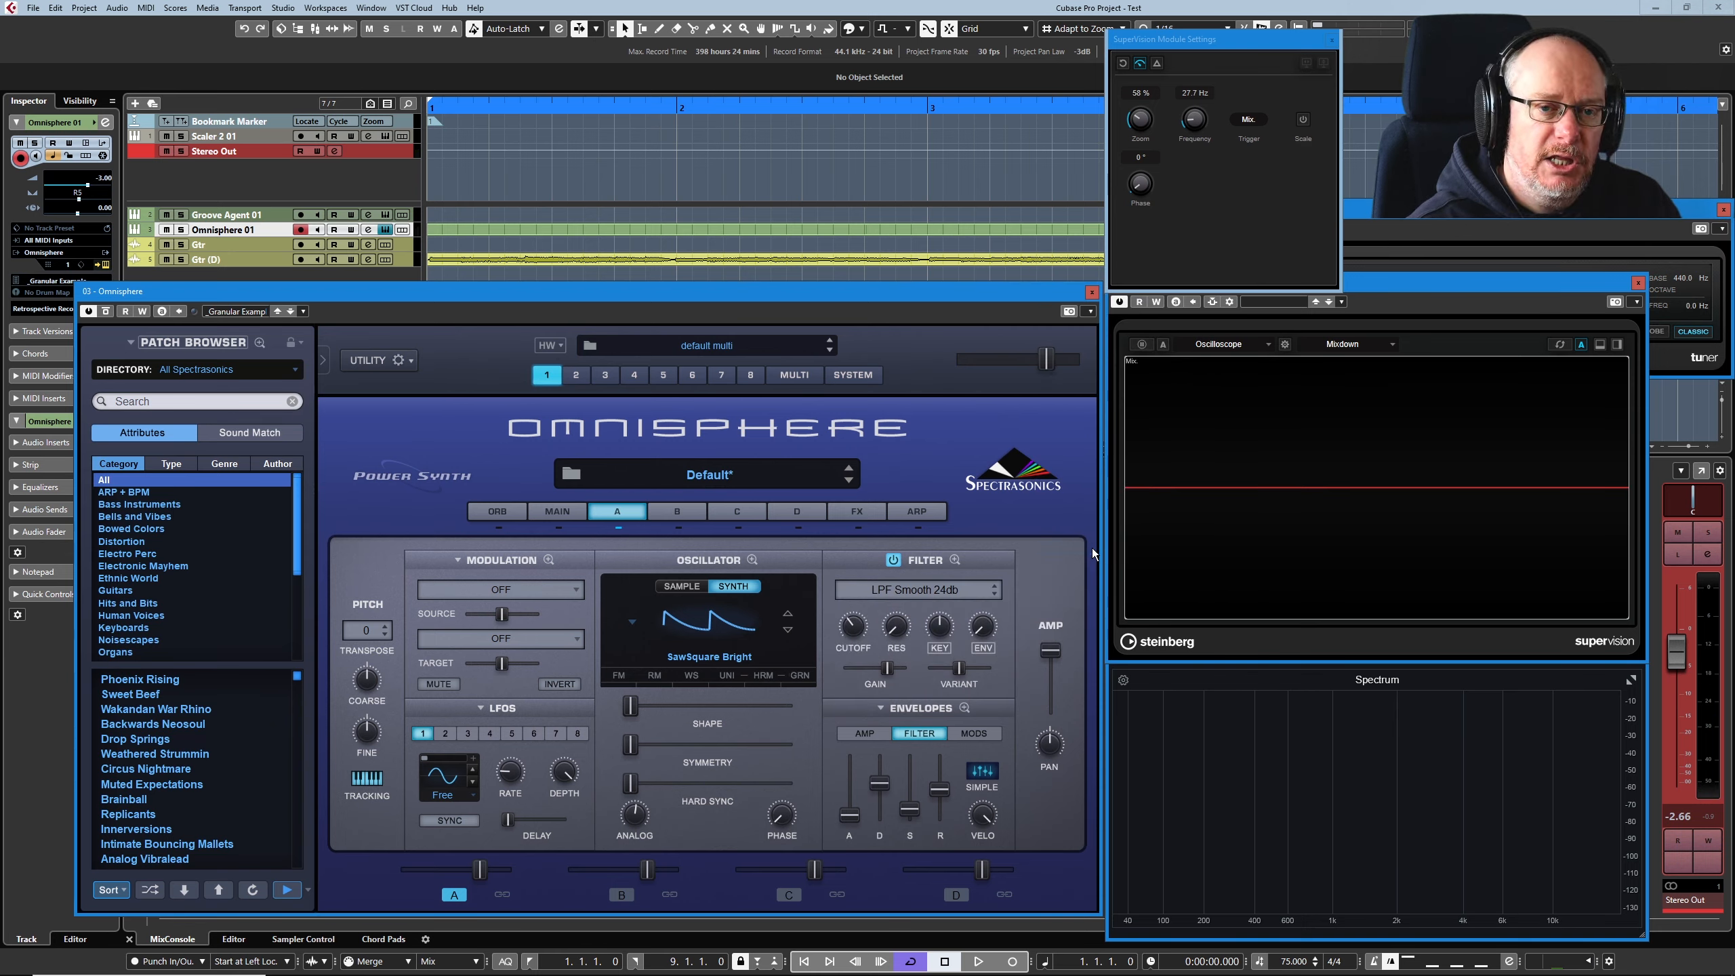
pyautogui.moveTo(856, 623)
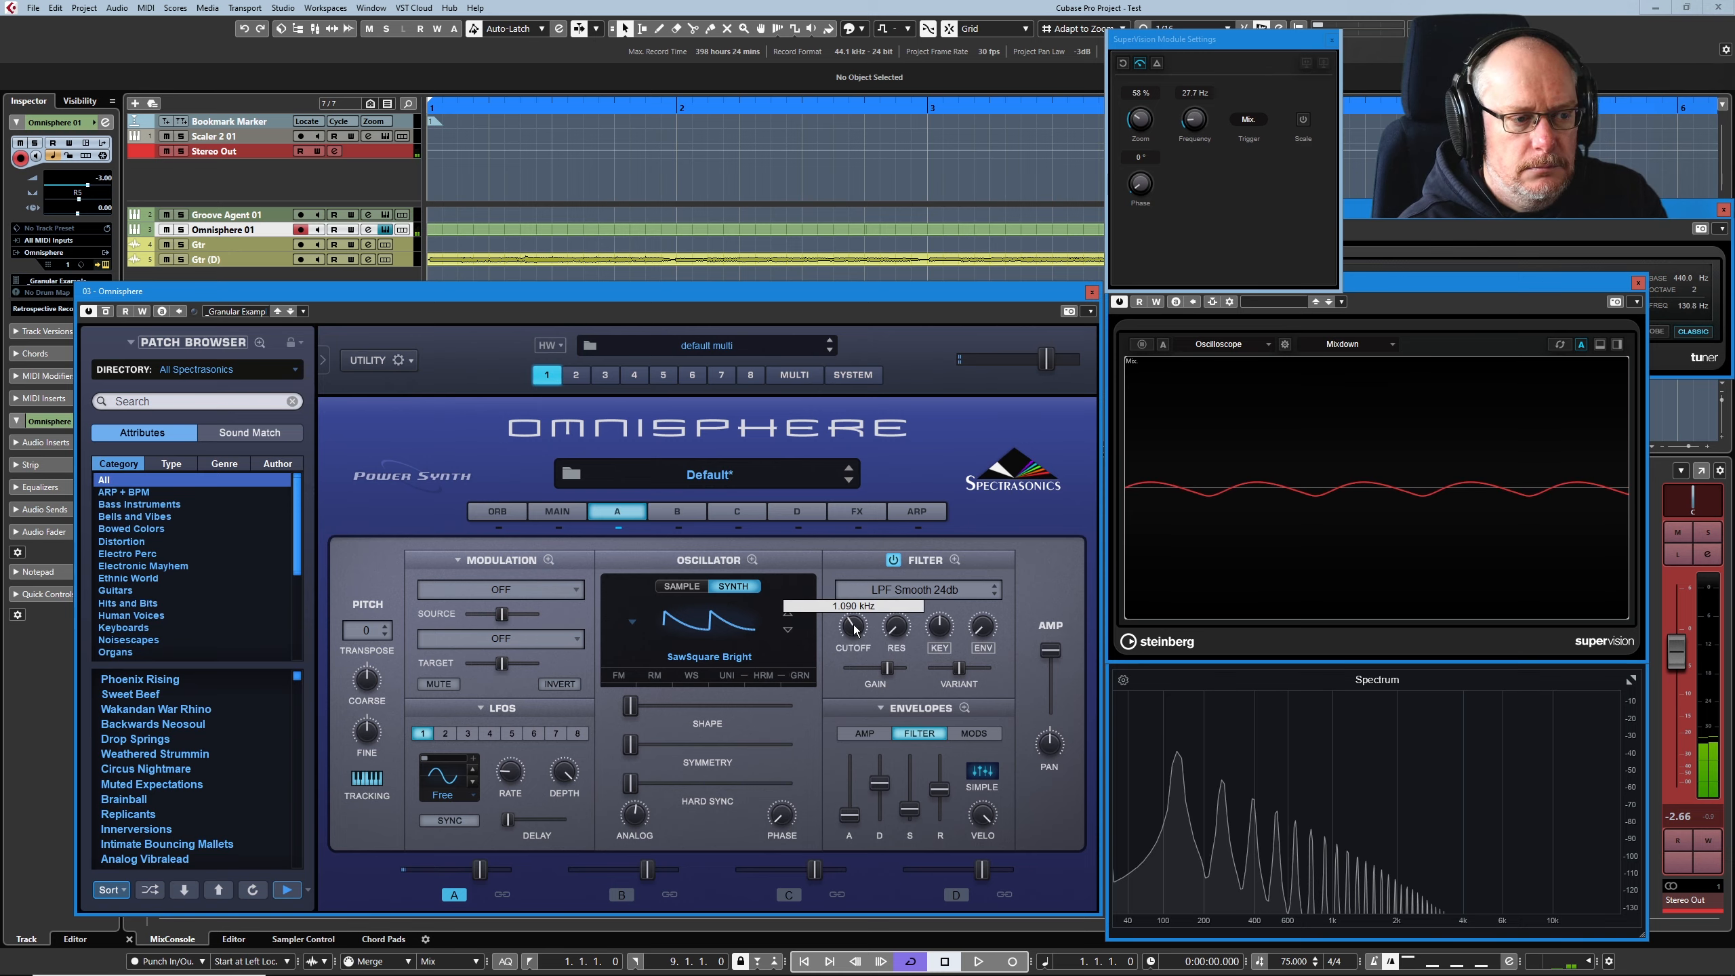
pyautogui.moveTo(856, 623); pyautogui.dragTo(870, 512)
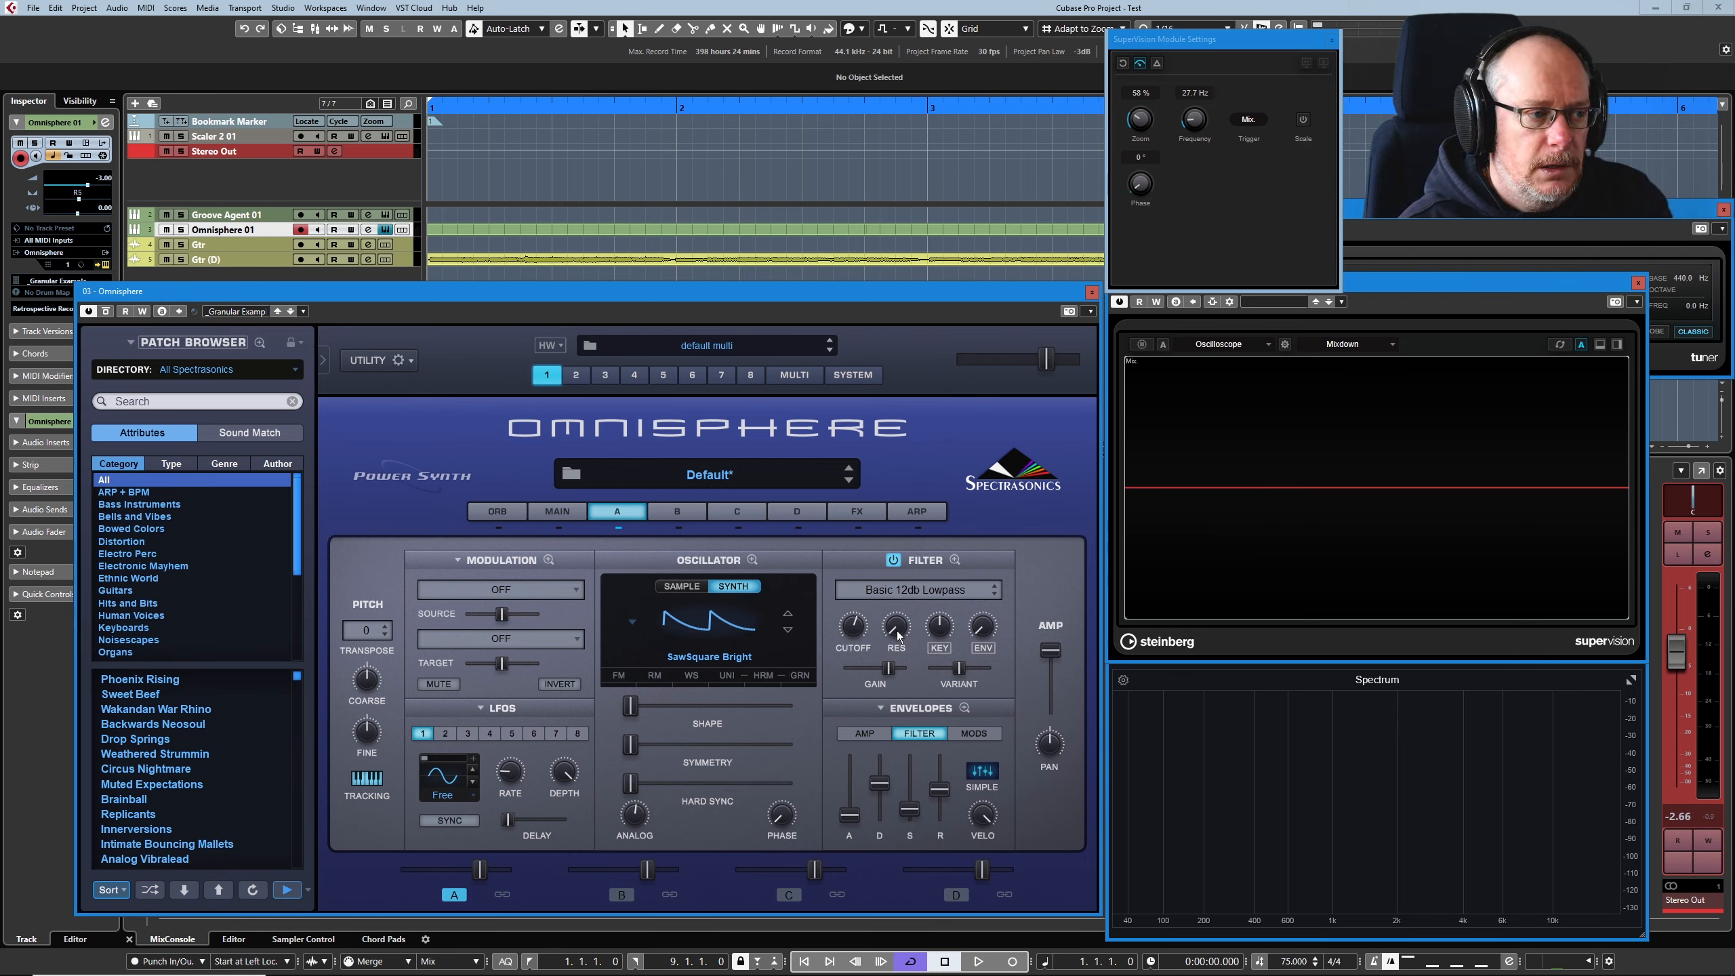
# Step: Raise the resonance of the Basic 12db Lowpass filter and sweep the cutoff to hear the resonant peak
pyautogui.moveTo(898, 631); pyautogui.dragTo(897, 622)
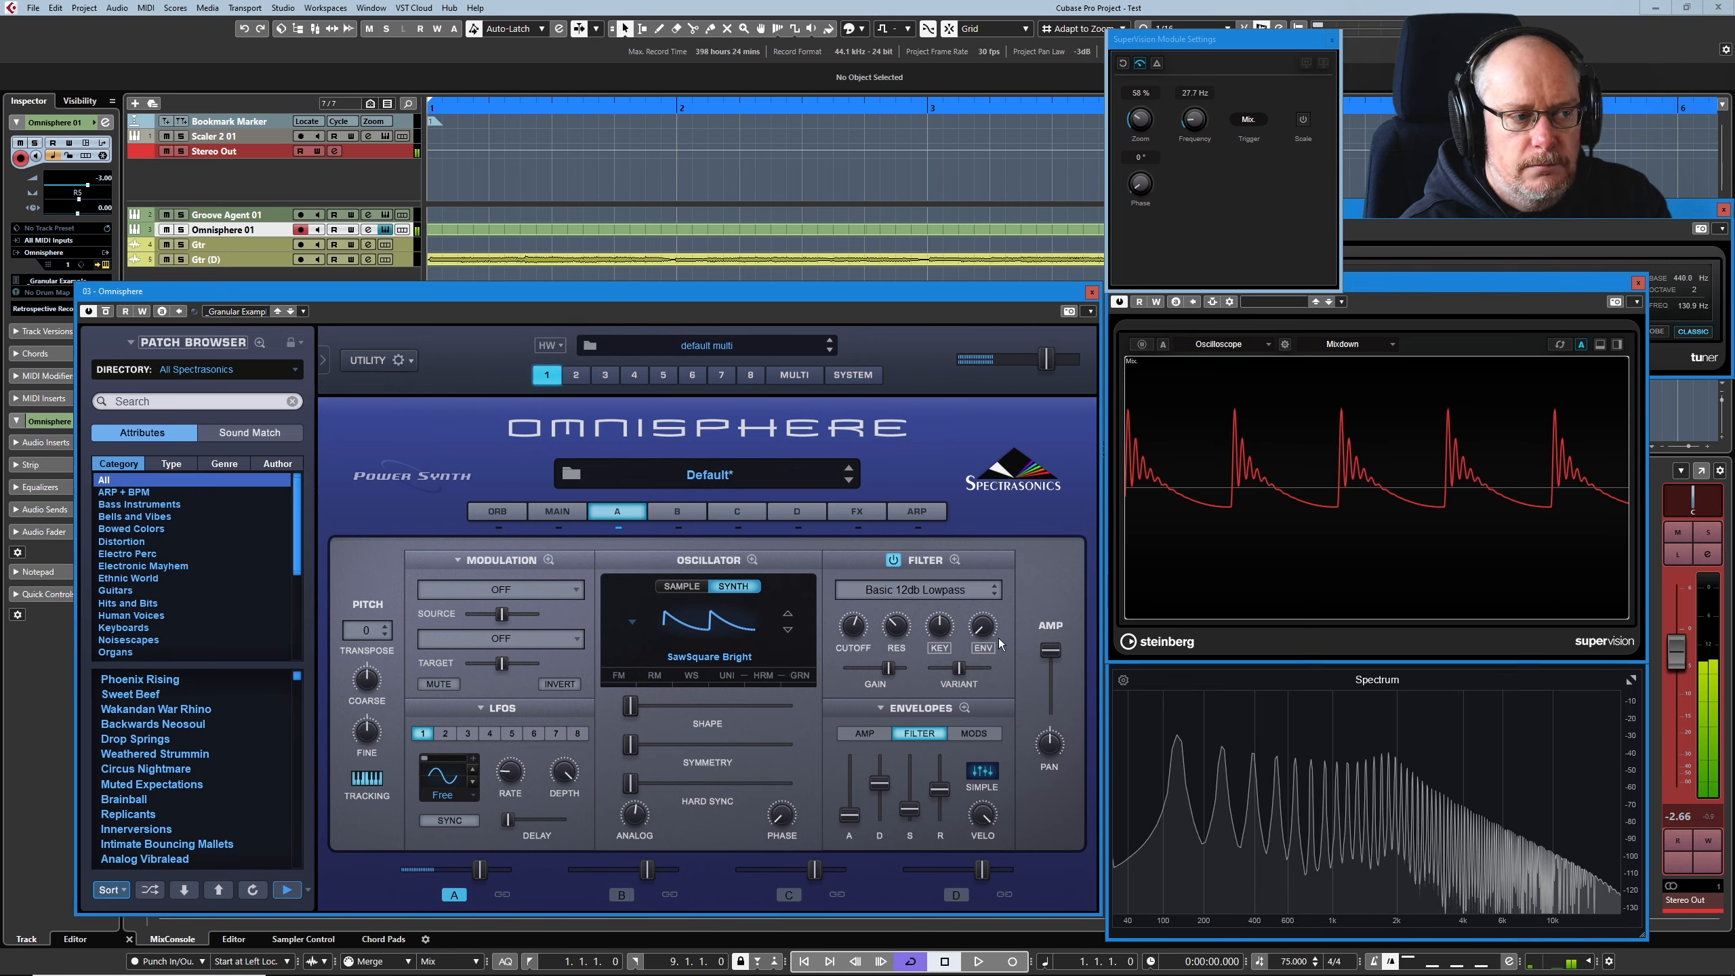
pyautogui.moveTo(897, 609)
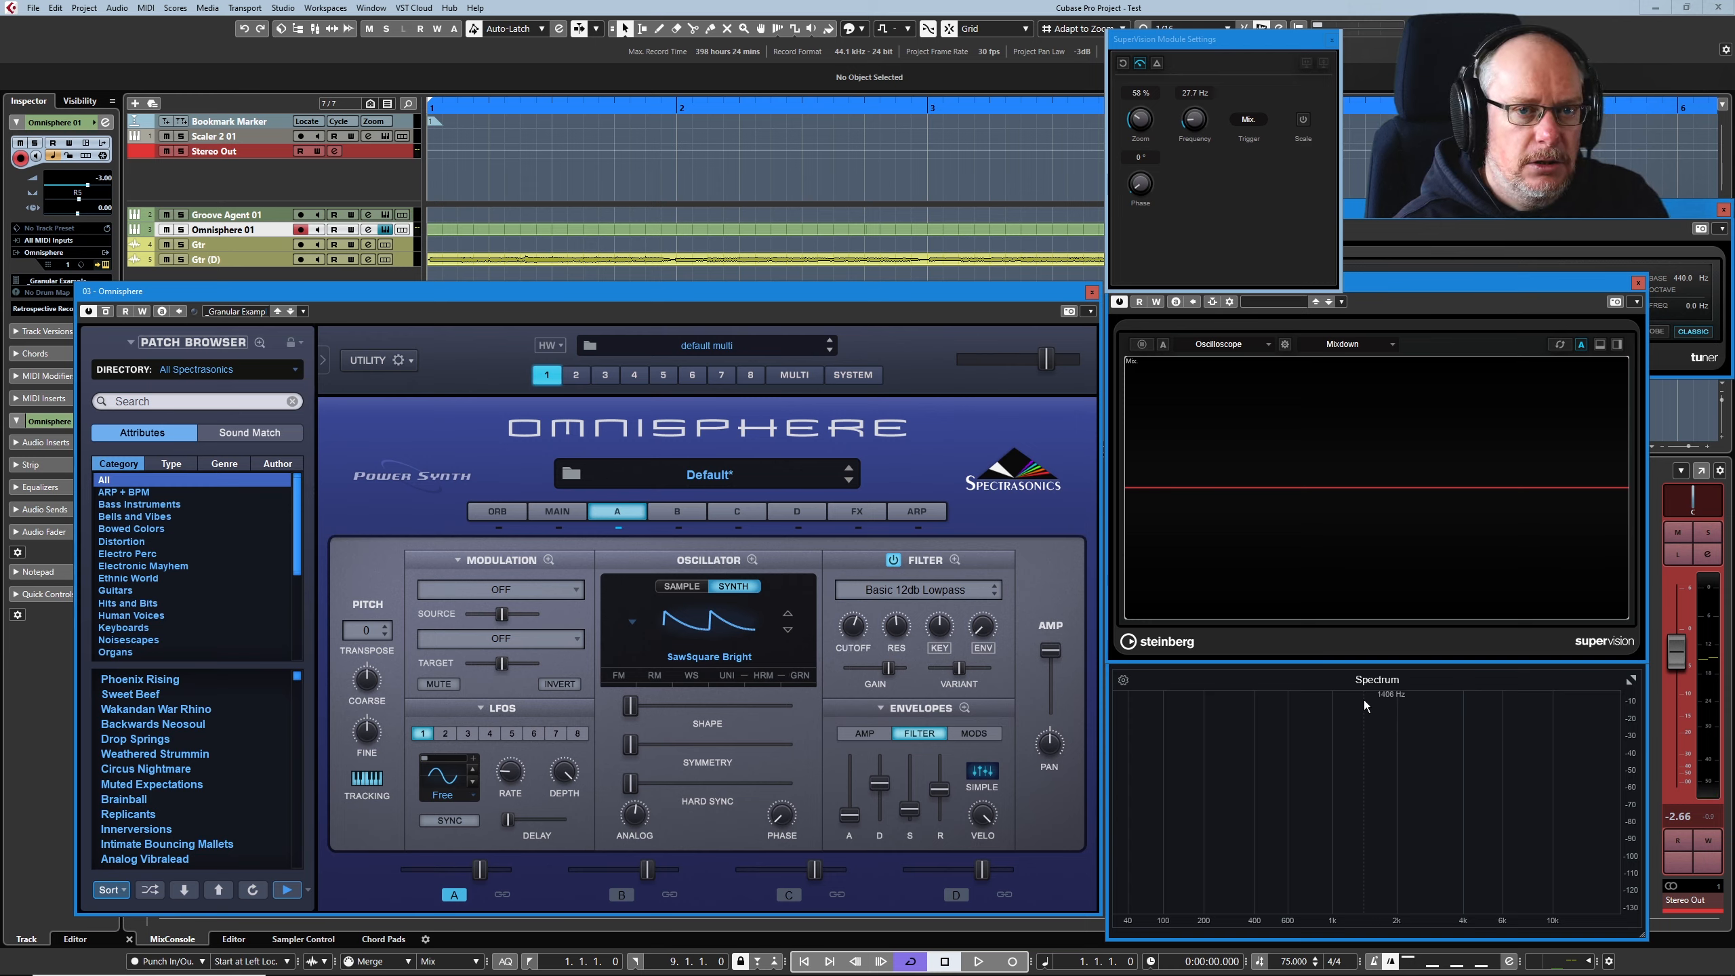
pyautogui.moveTo(850, 630); pyautogui.dragTo(887, 518)
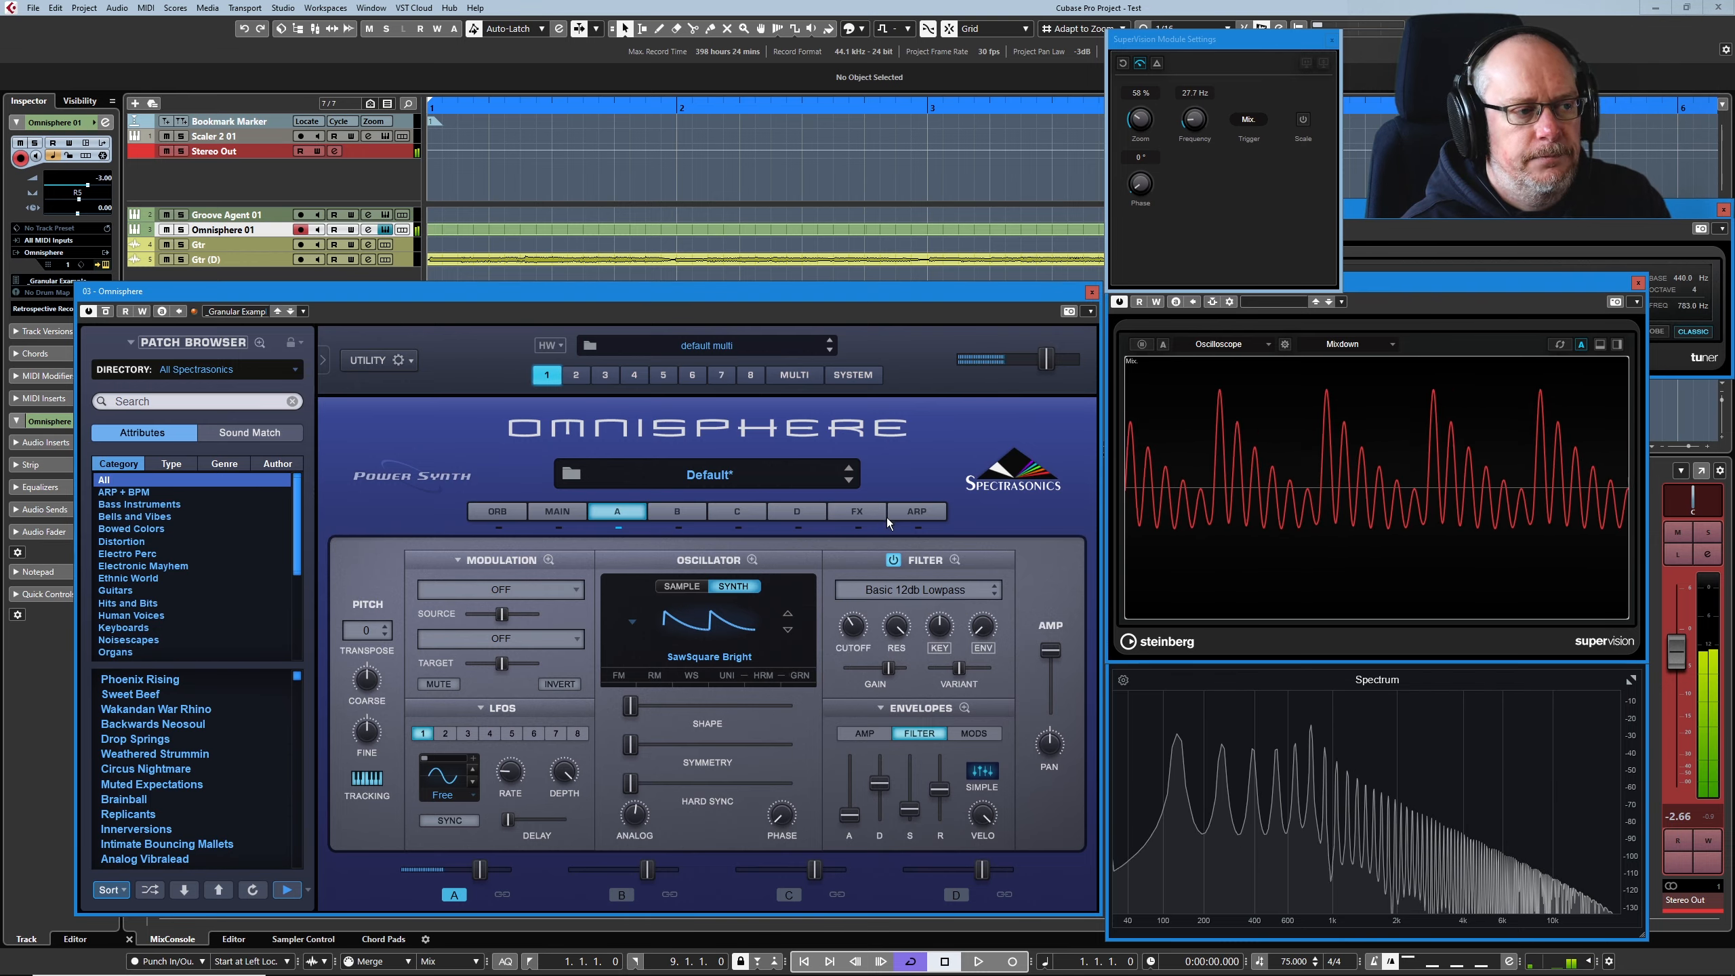
# Step: Switch the filter preset to LPF UVI 1 from the lowpass filters
pyautogui.click(931, 588)
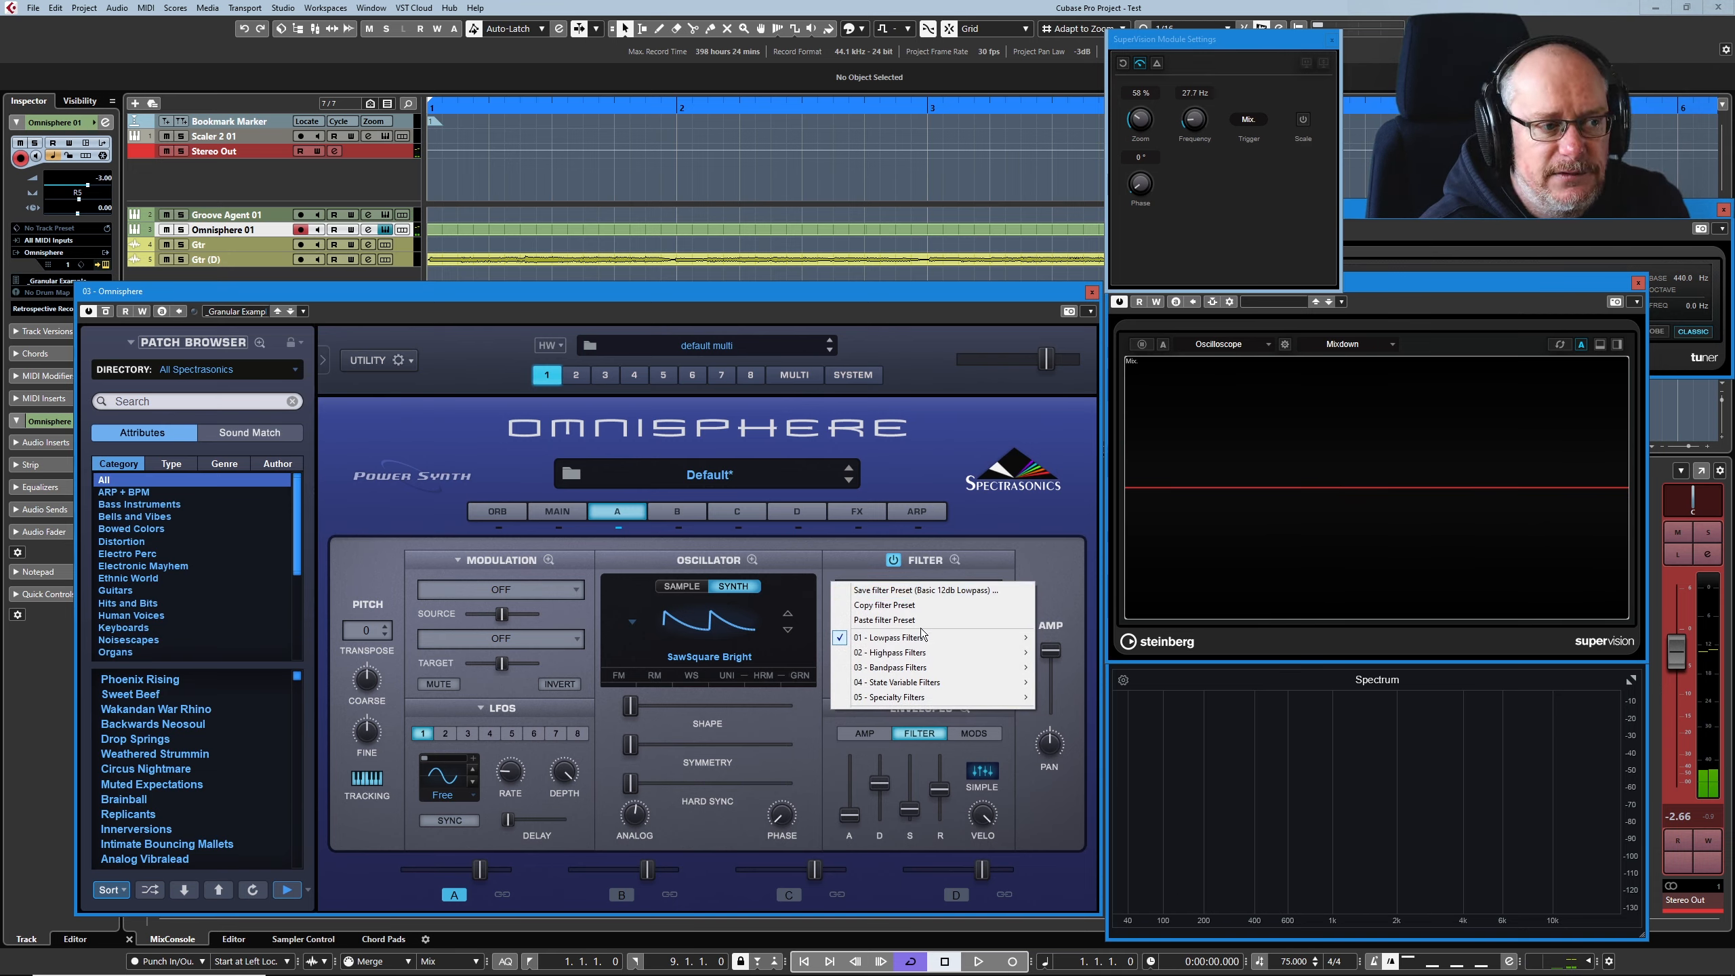
pyautogui.moveTo(945, 636)
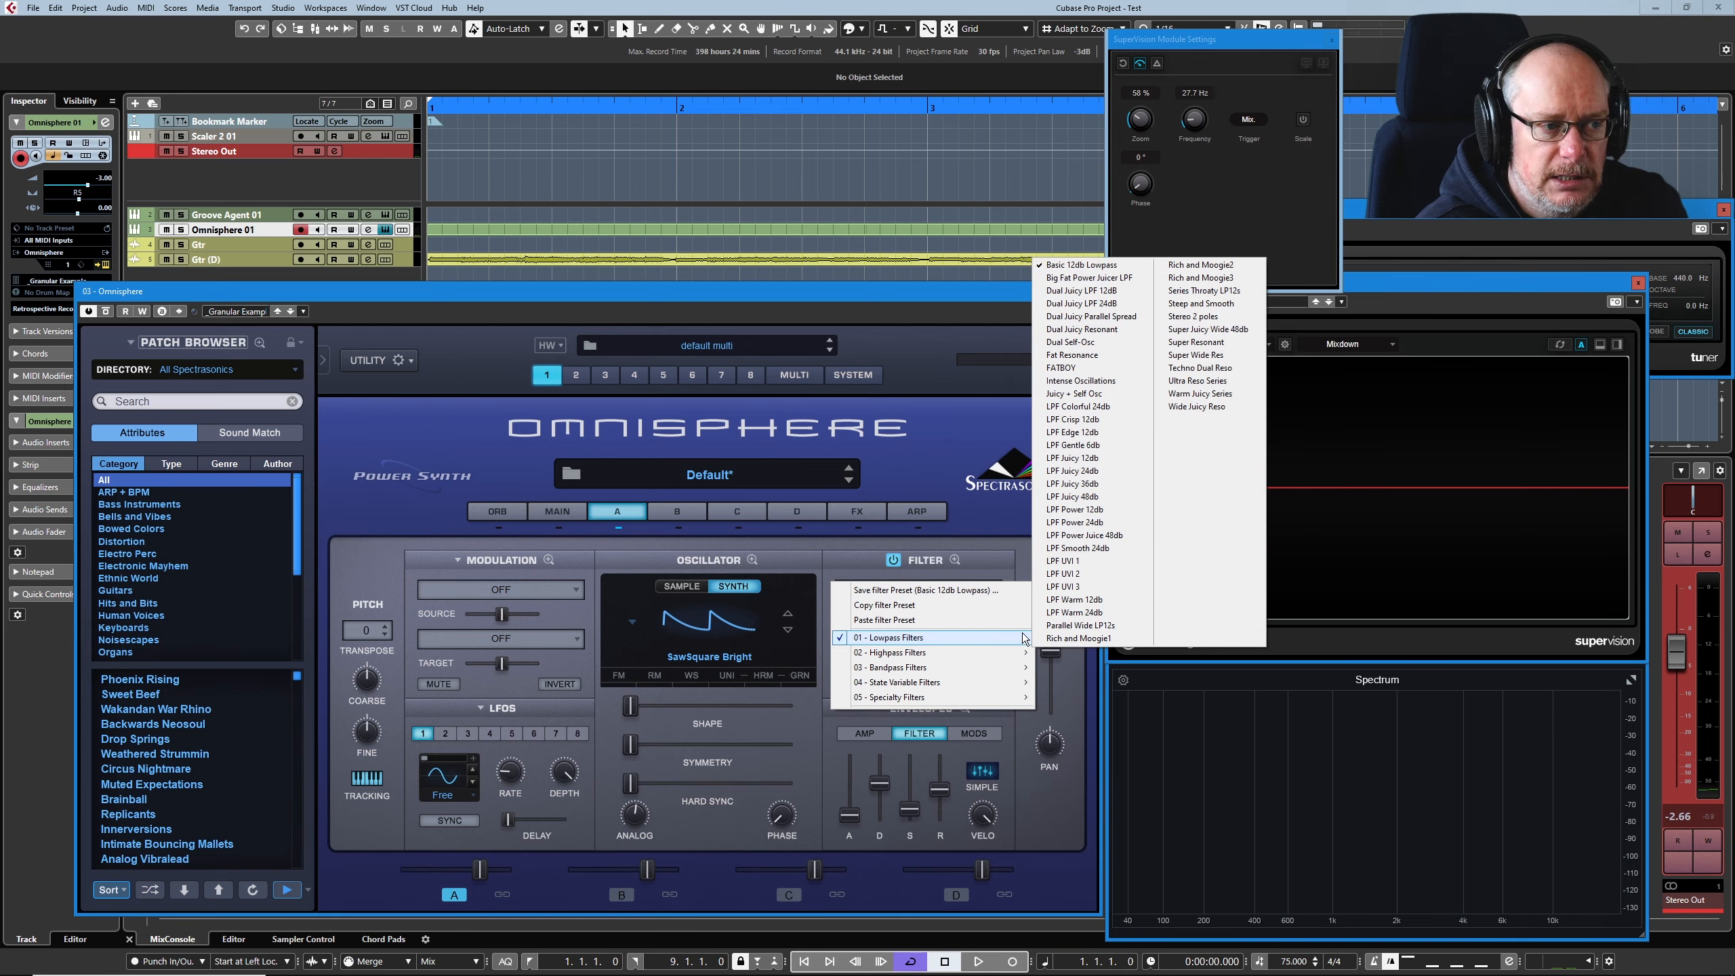
pyautogui.click(1081, 561)
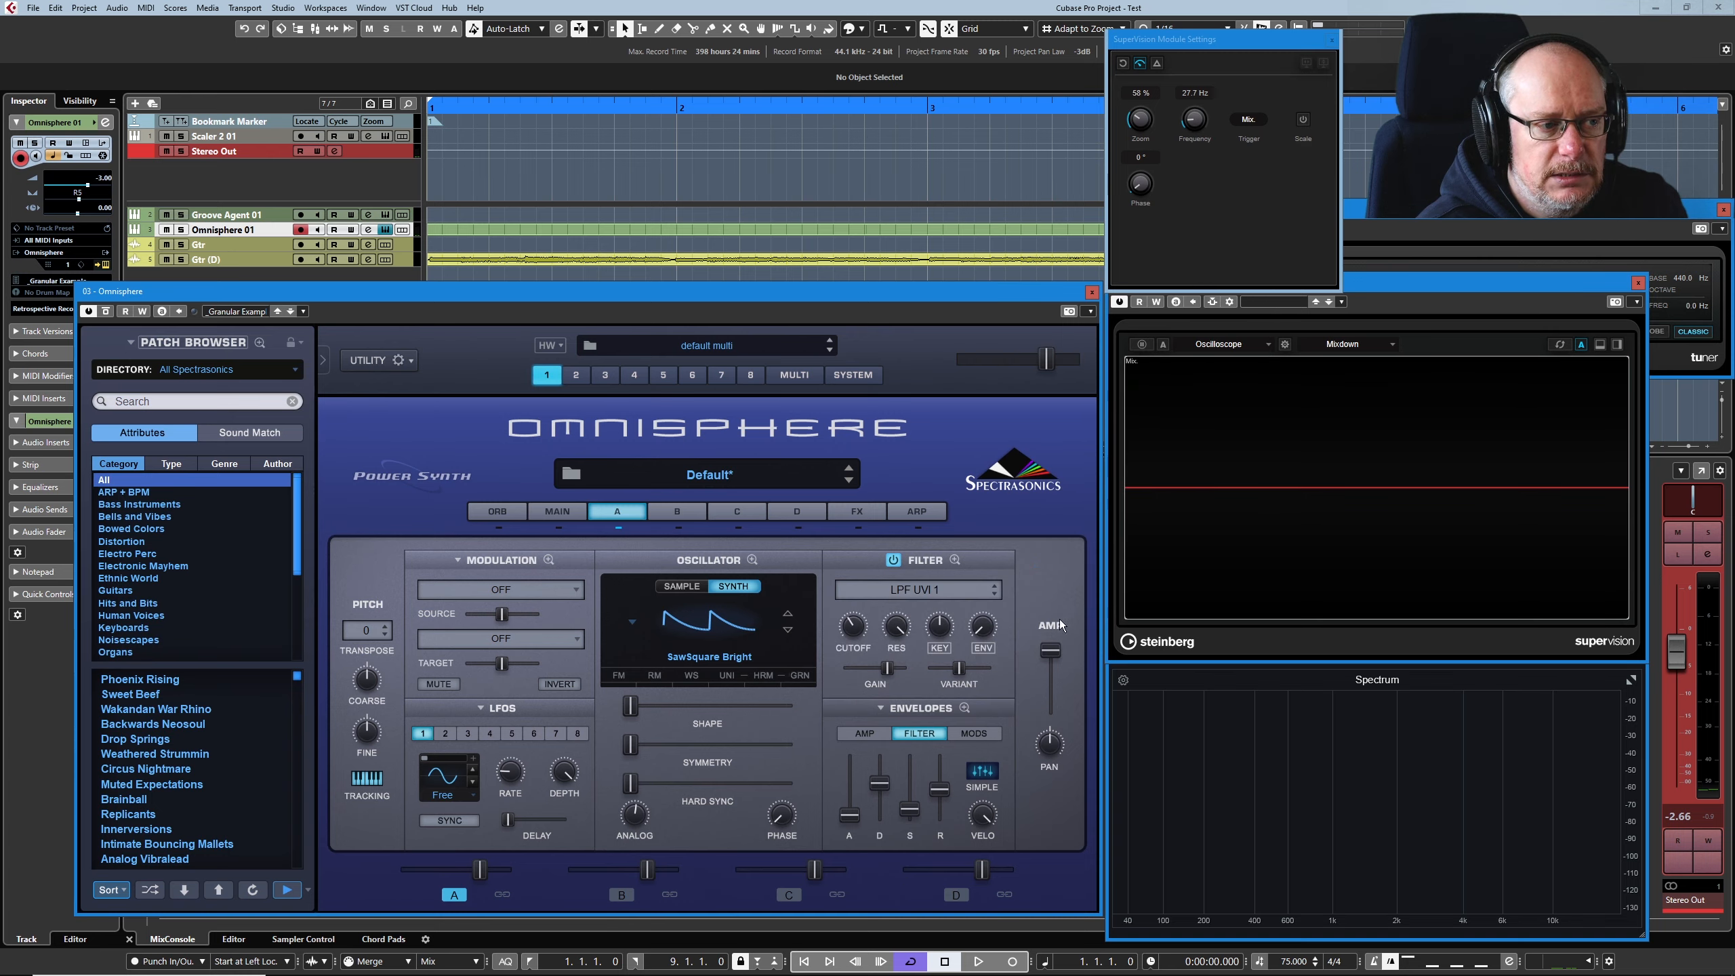
# Step: Lower layer A's amp level moderately and adjust the filter cutoff slightly
pyautogui.moveTo(1057, 657); pyautogui.dragTo(1054, 697)
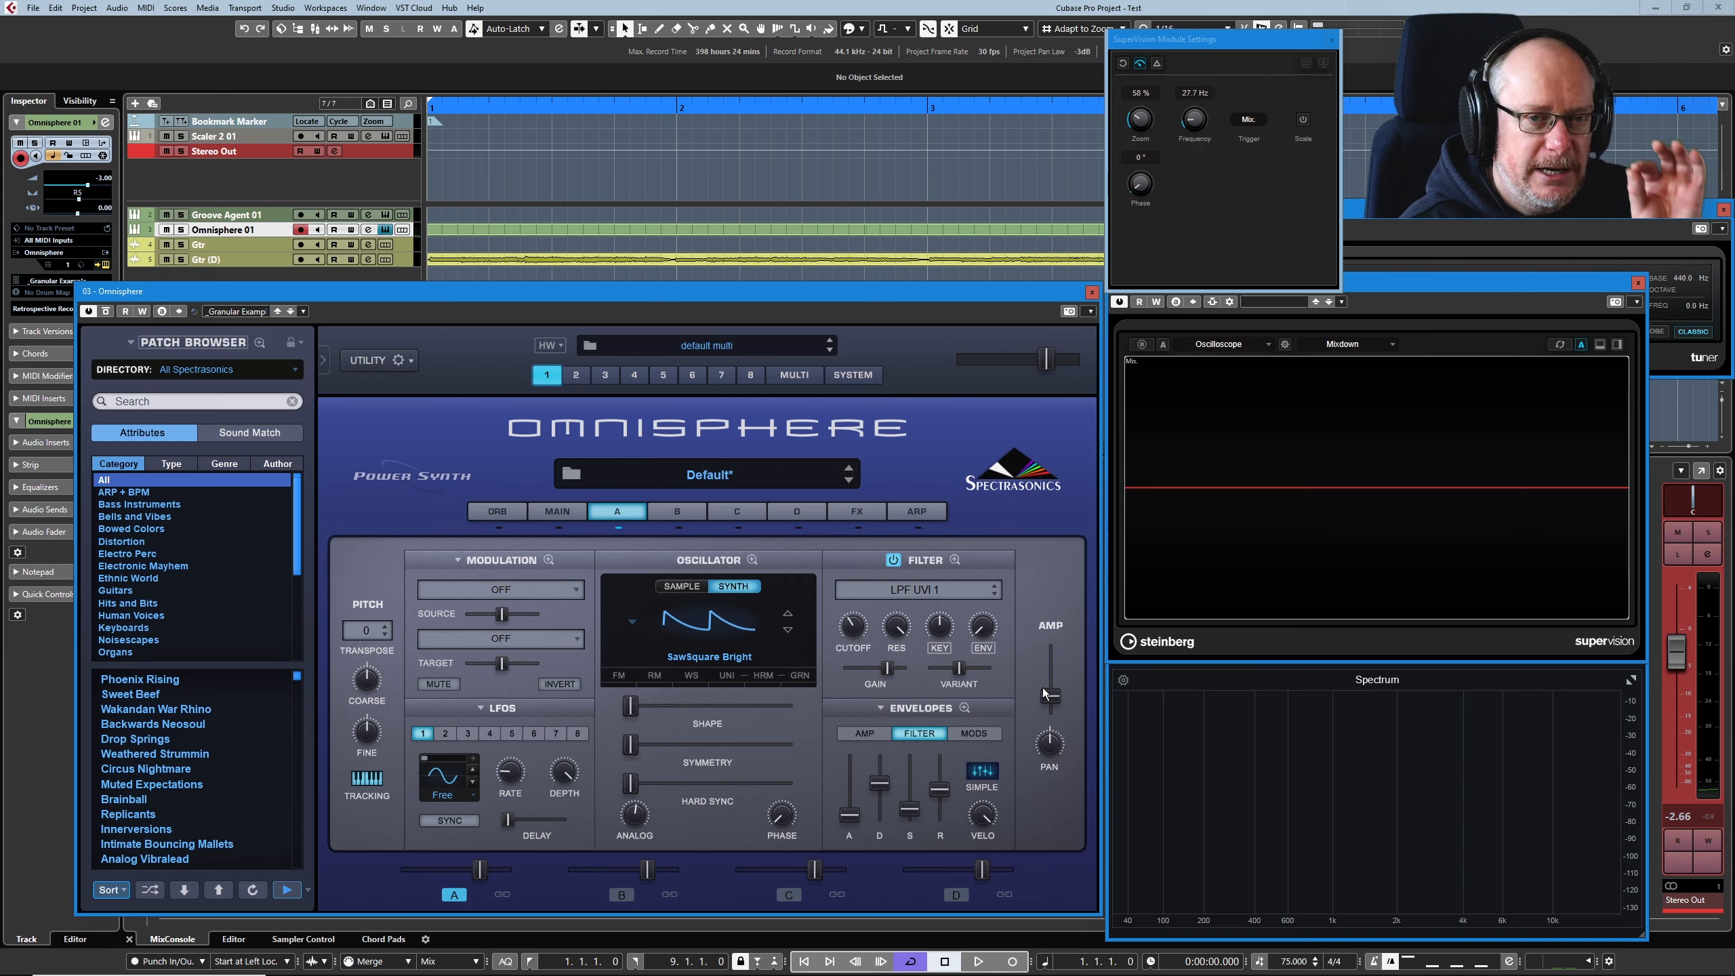
pyautogui.moveTo(1044, 694); pyautogui.dragTo(1045, 670)
pyautogui.moveTo(856, 615)
pyautogui.moveTo(857, 617); pyautogui.dragTo(857, 608)
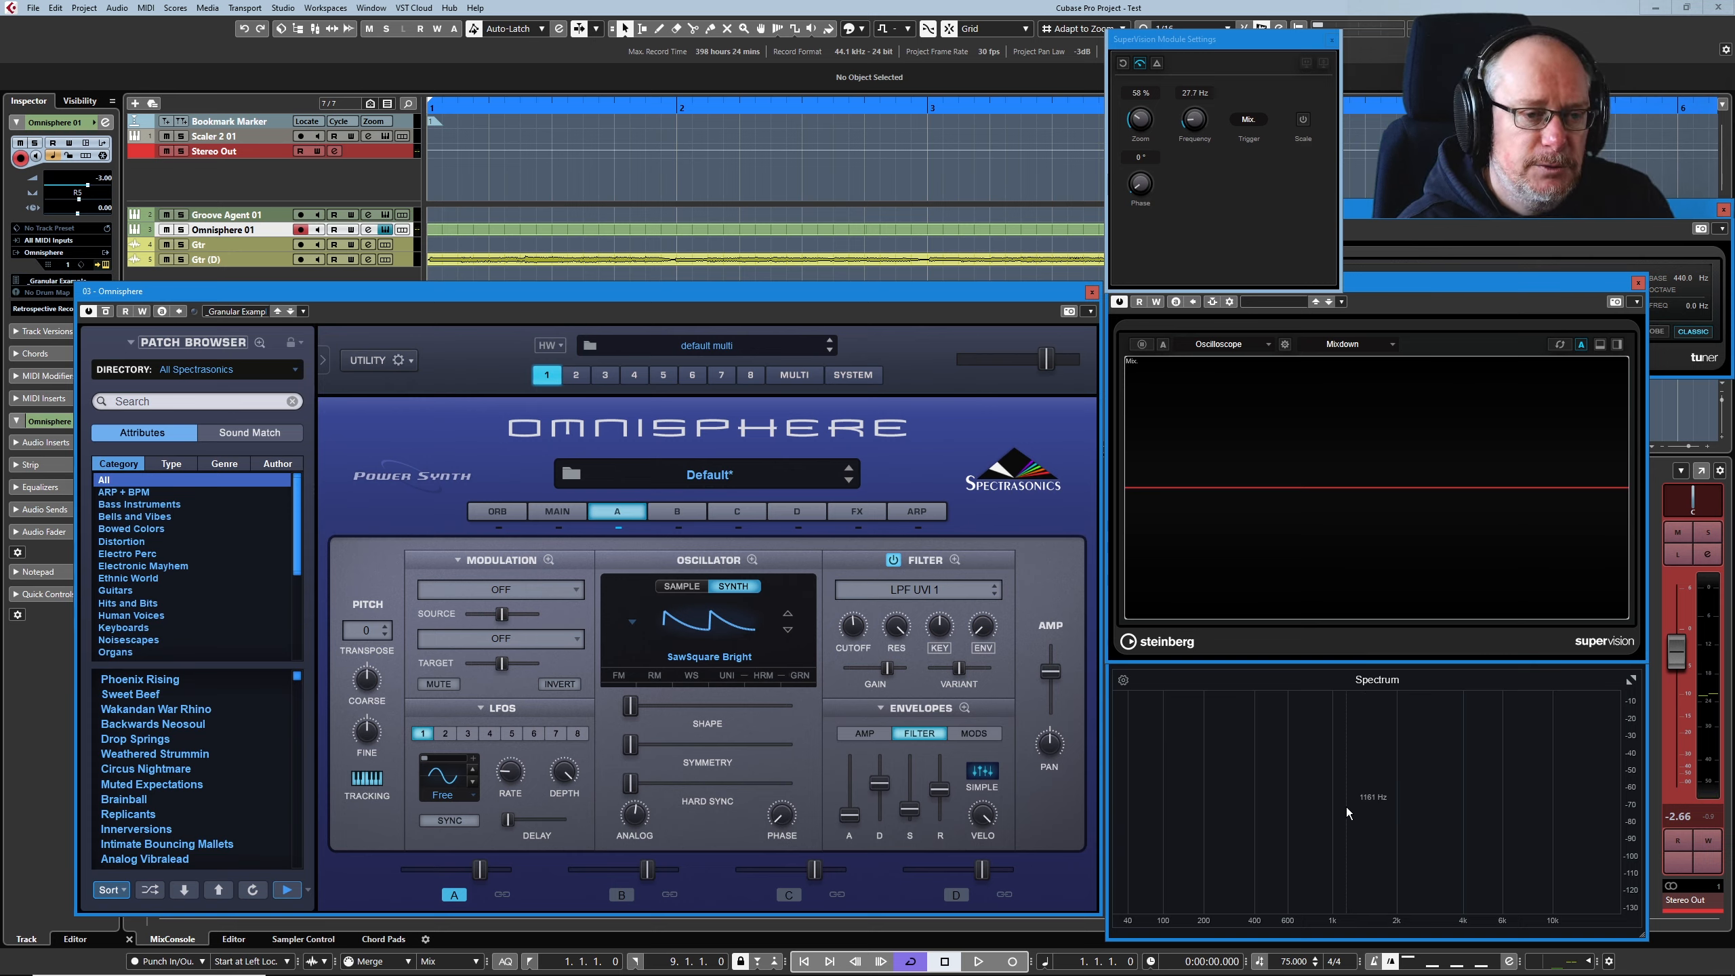
# Step: Load the Basic 12db Lowpass filter preset again and turn the filter's key tracking fully up
pyautogui.click(921, 590)
pyautogui.click(945, 632)
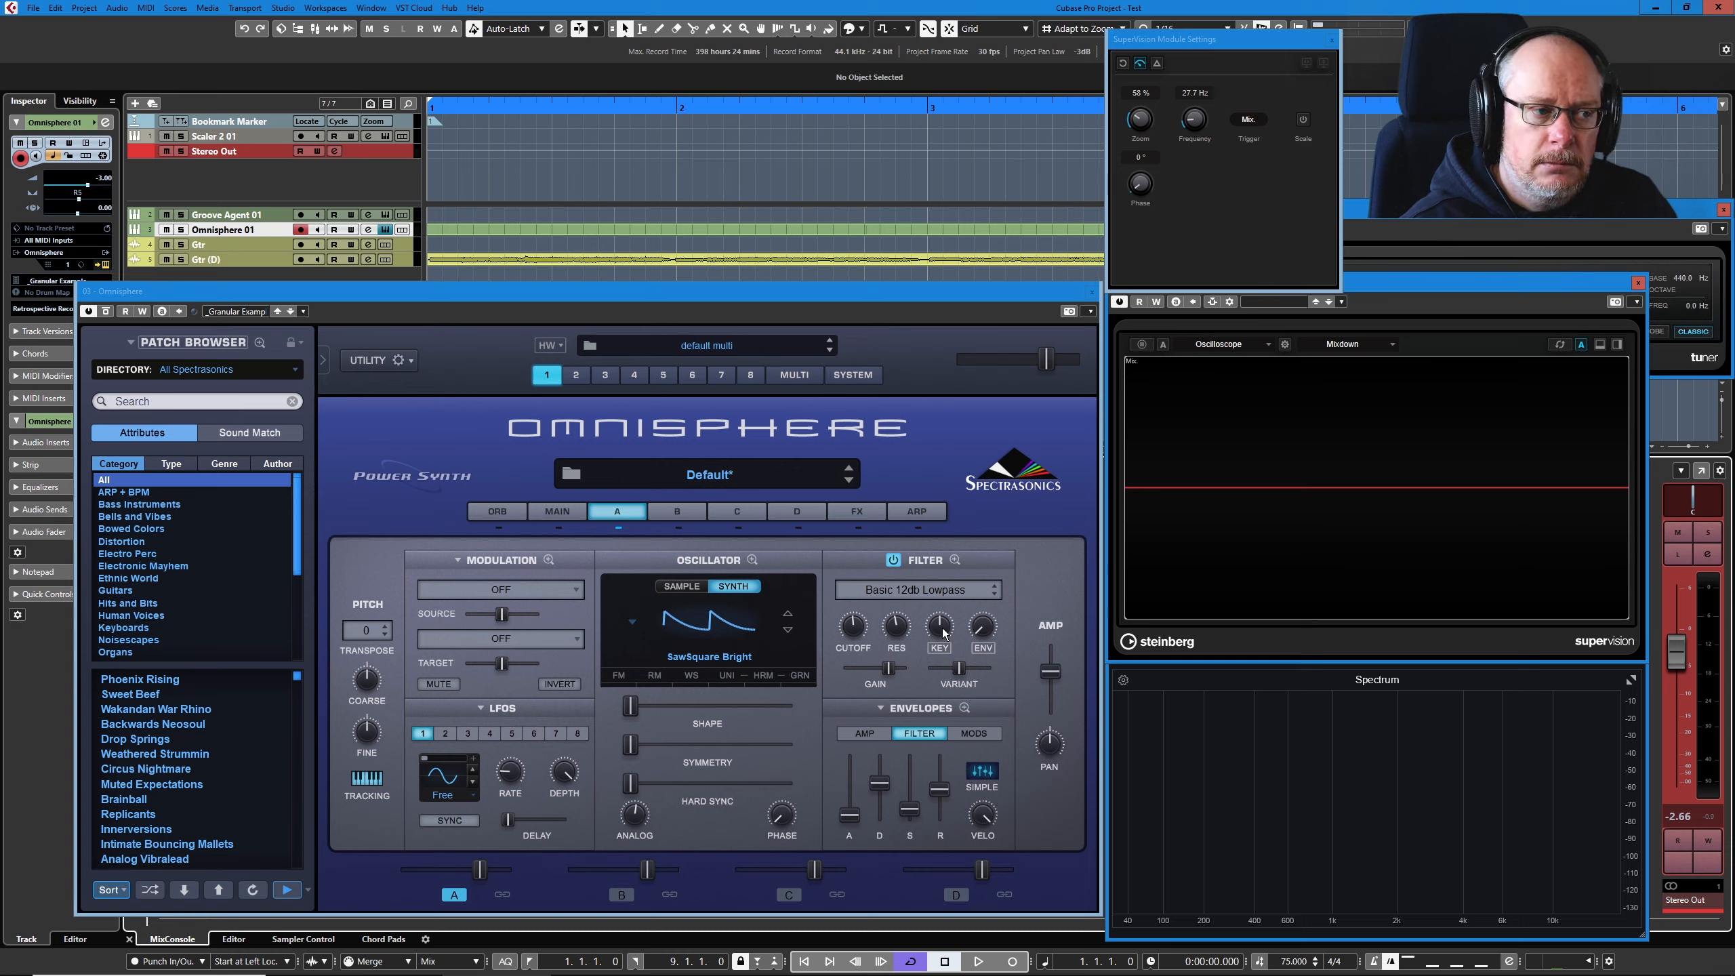
pyautogui.click(943, 633)
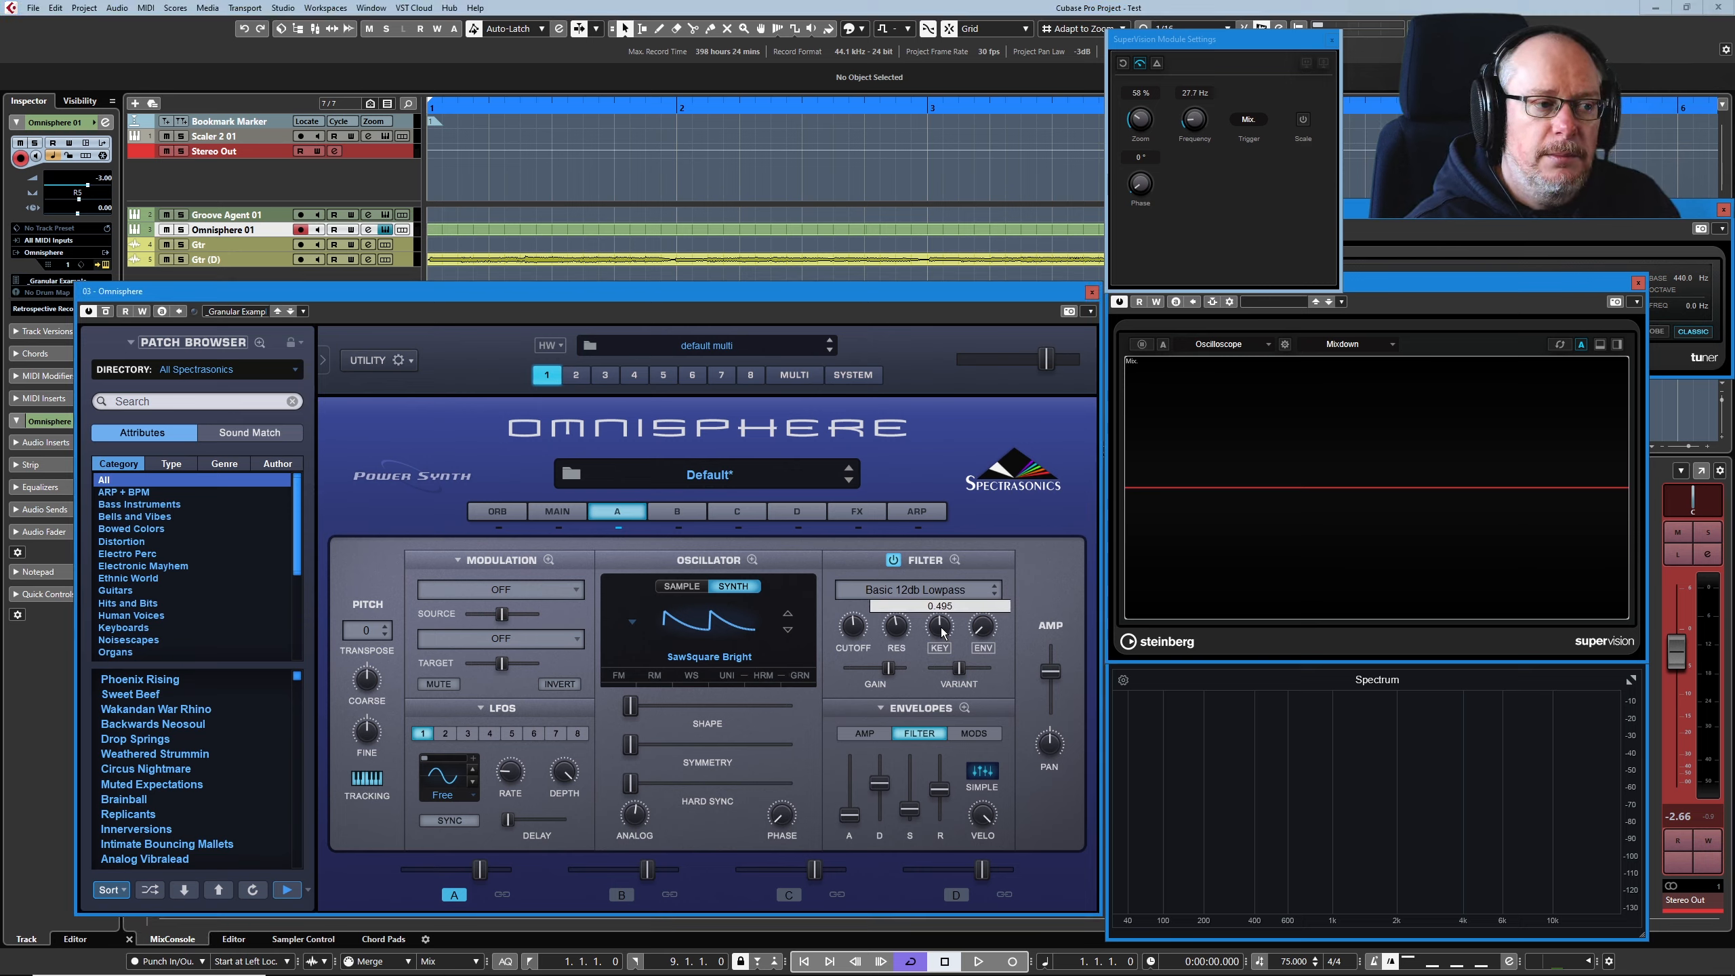
pyautogui.moveTo(942, 626); pyautogui.dragTo(944, 591)
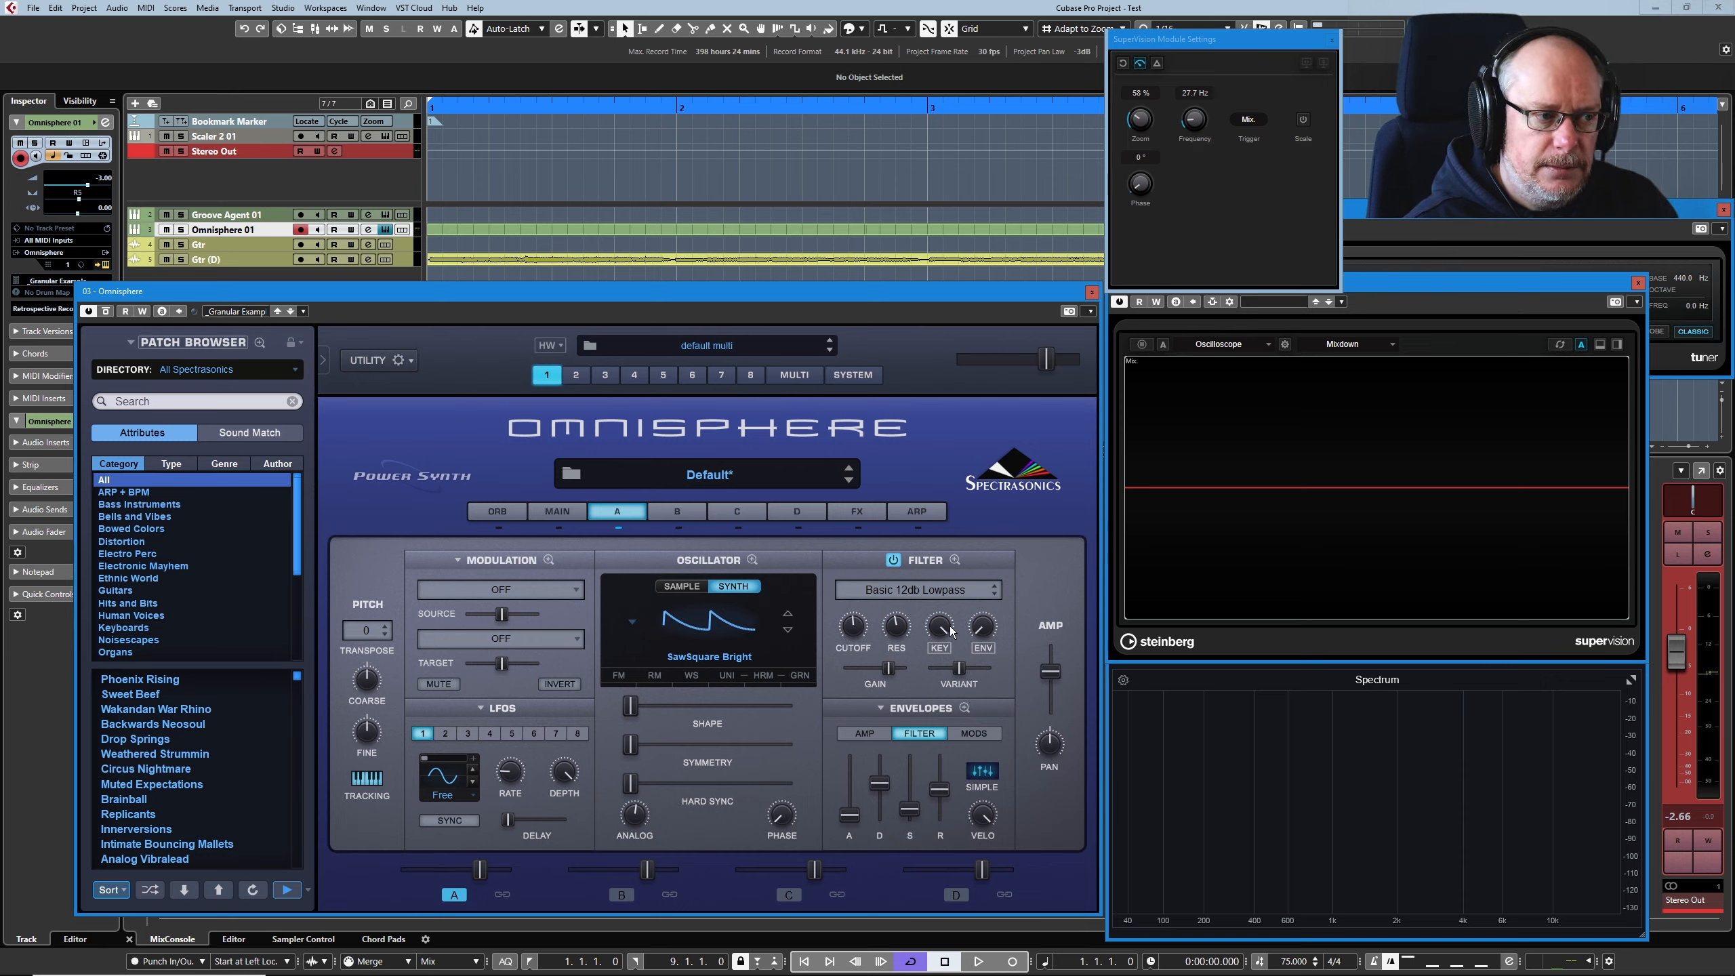
# Step: Try the filter's key tracking at its minimum and maximum, and reset it to its default
pyautogui.moveTo(941, 628); pyautogui.dragTo(936, 845)
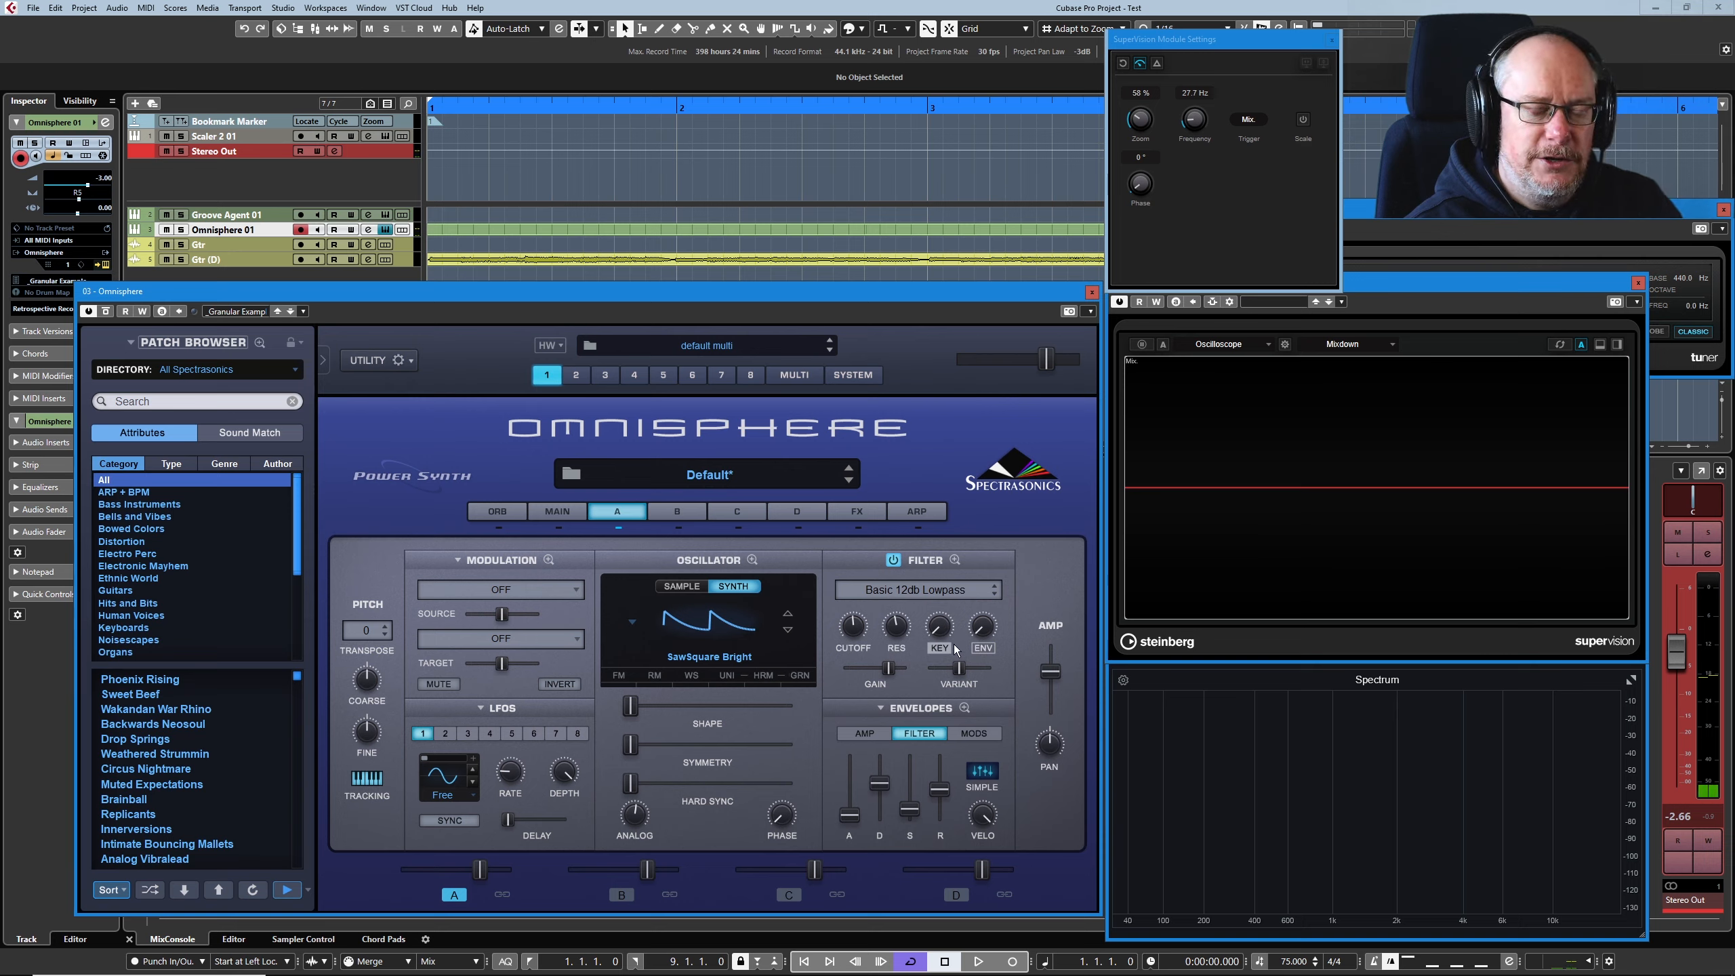
pyautogui.moveTo(936, 631); pyautogui.dragTo(910, 392)
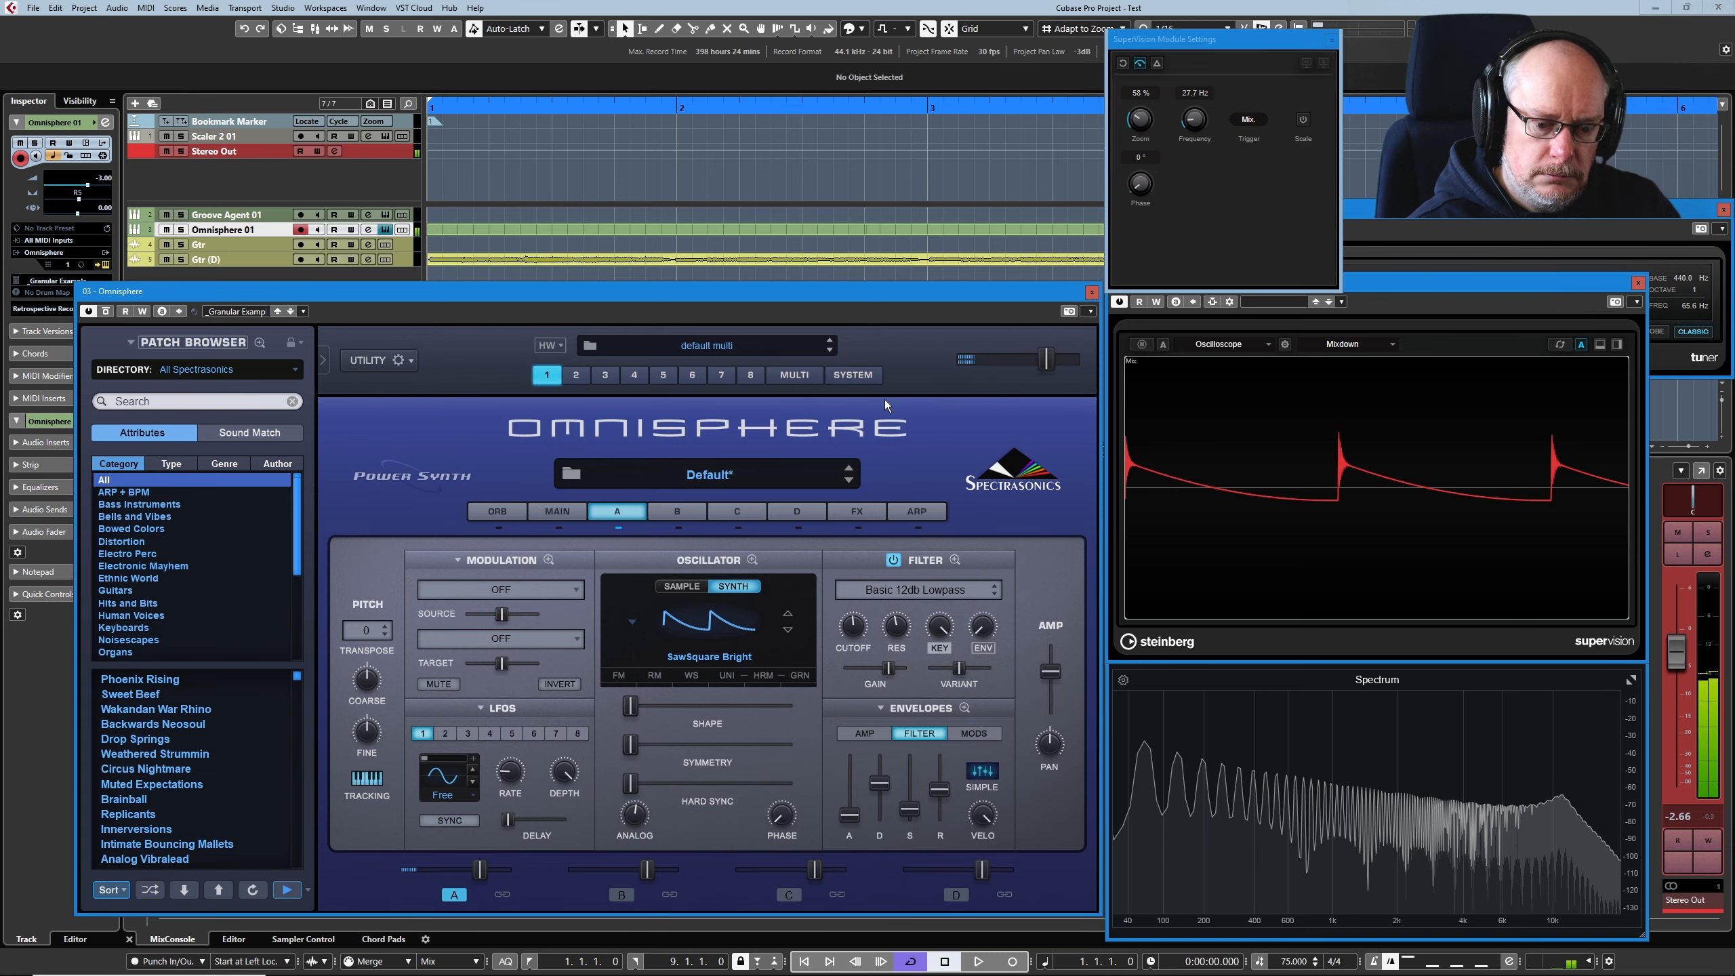
pyautogui.keyDown('ctrl'); pyautogui.click(939, 630); pyautogui.keyUp('ctrl')
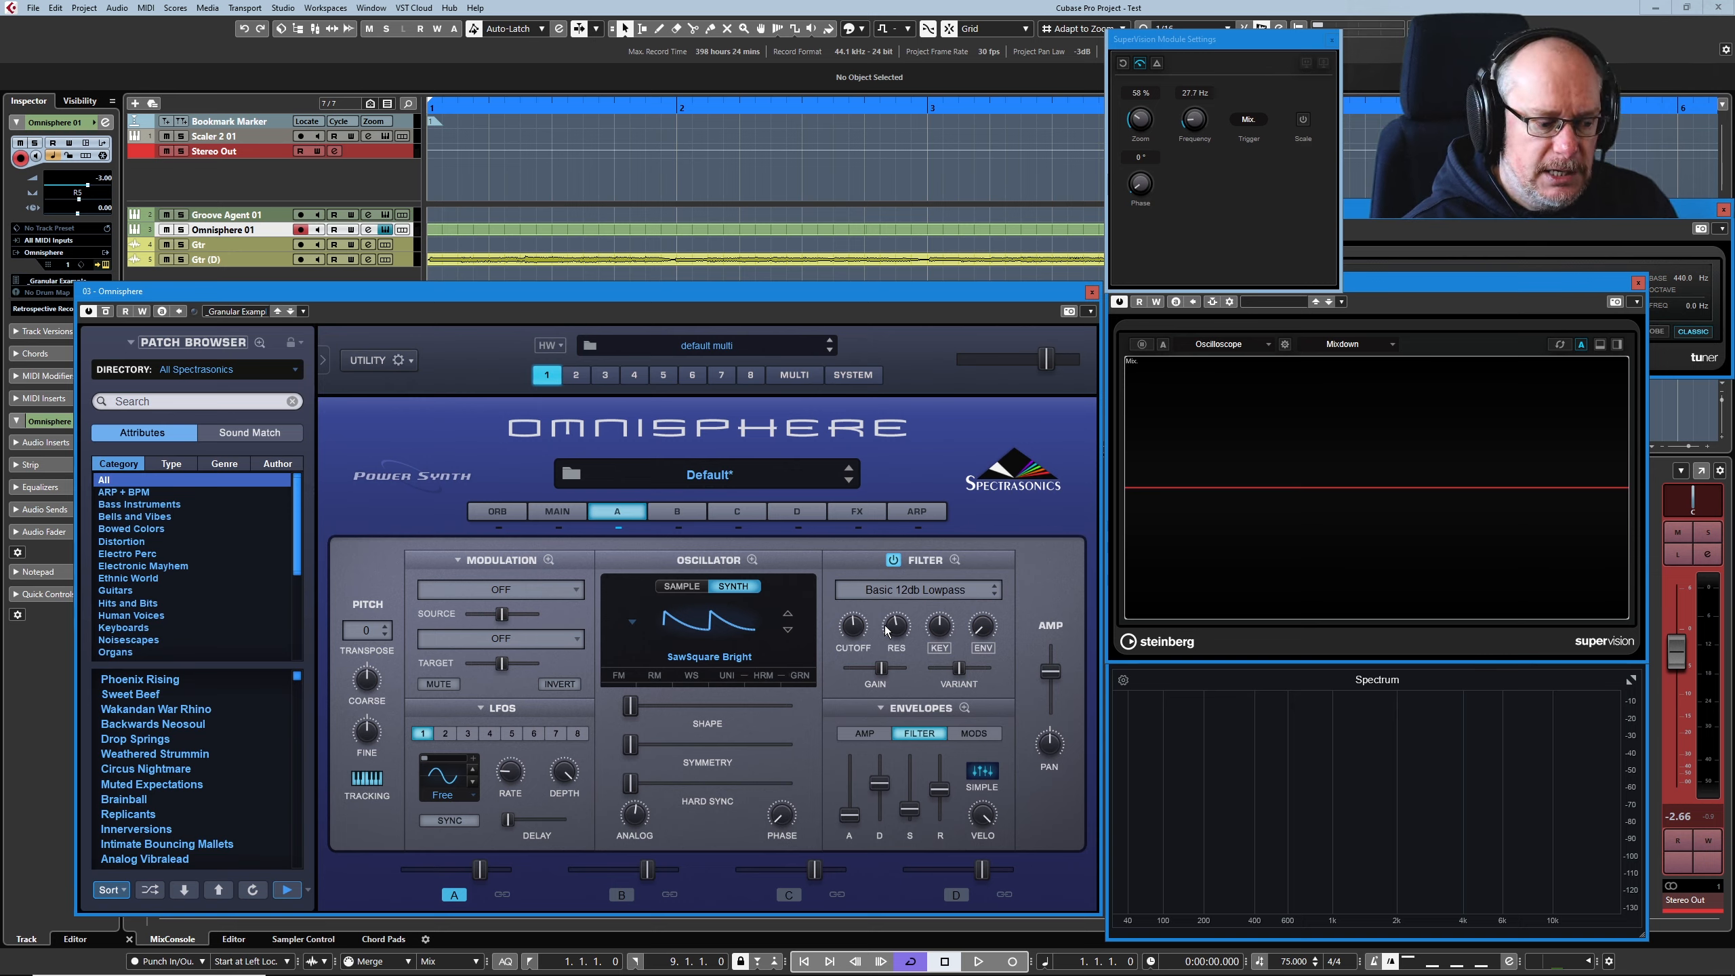
# Step: Raise the filter gain slightly and inspect the filter's zoomed view with its two filter slots
pyautogui.moveTo(855, 634)
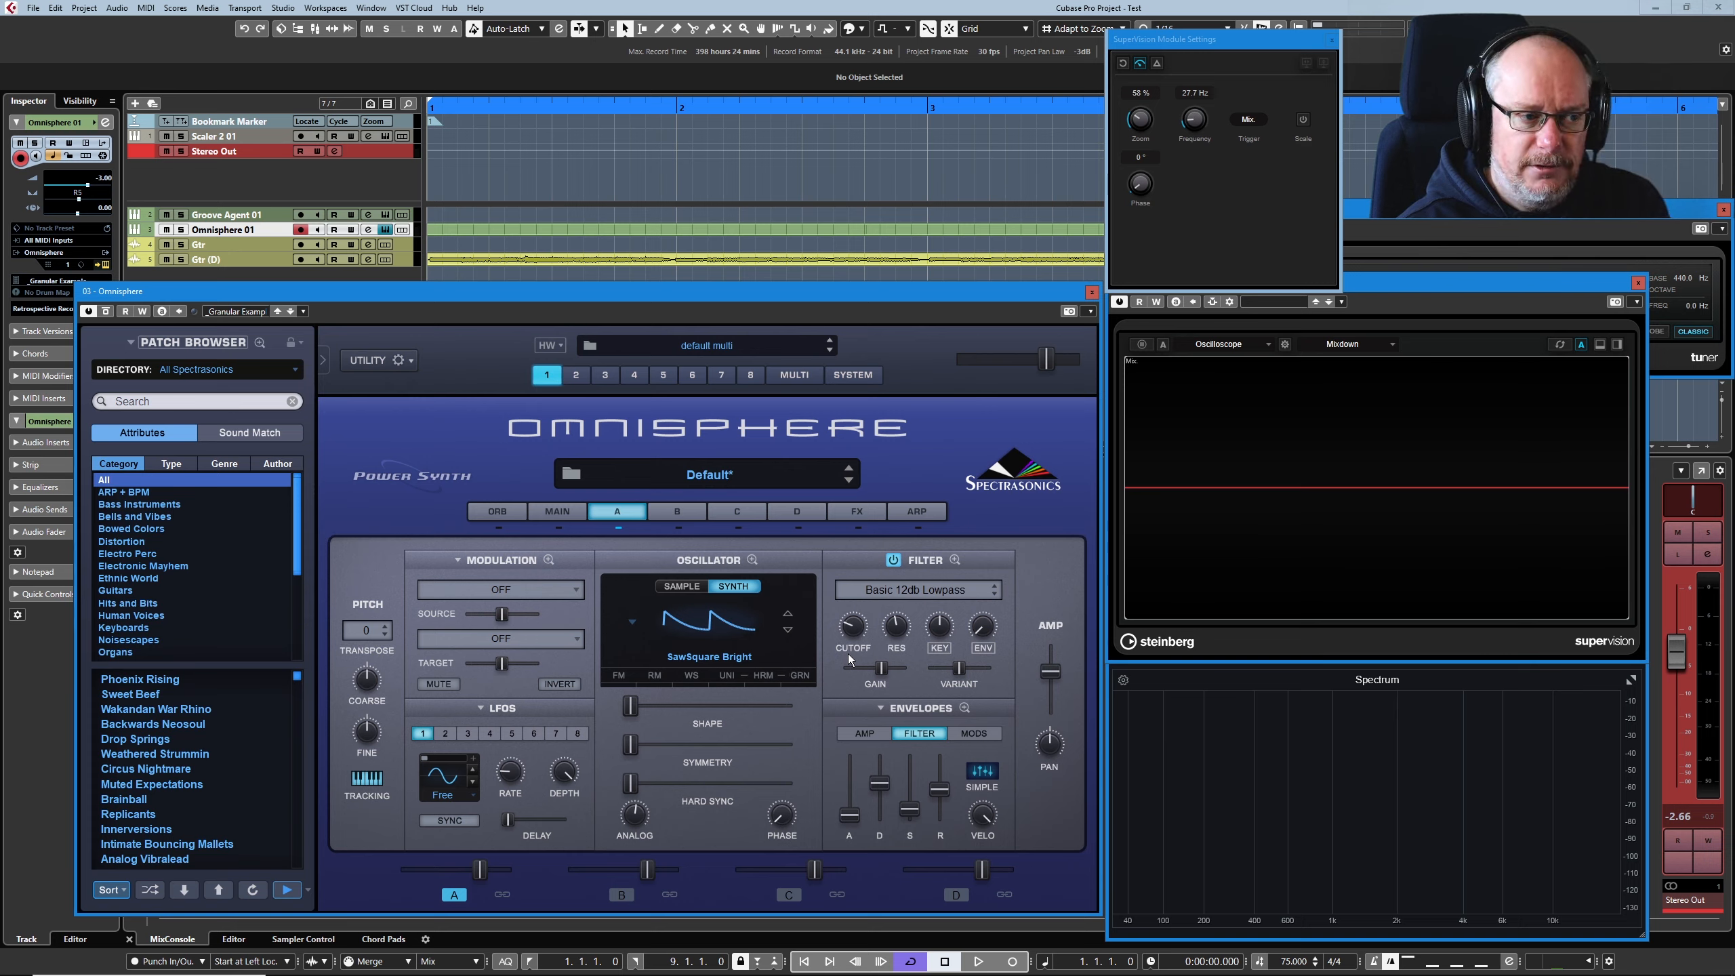
pyautogui.moveTo(880, 672); pyautogui.dragTo(883, 672)
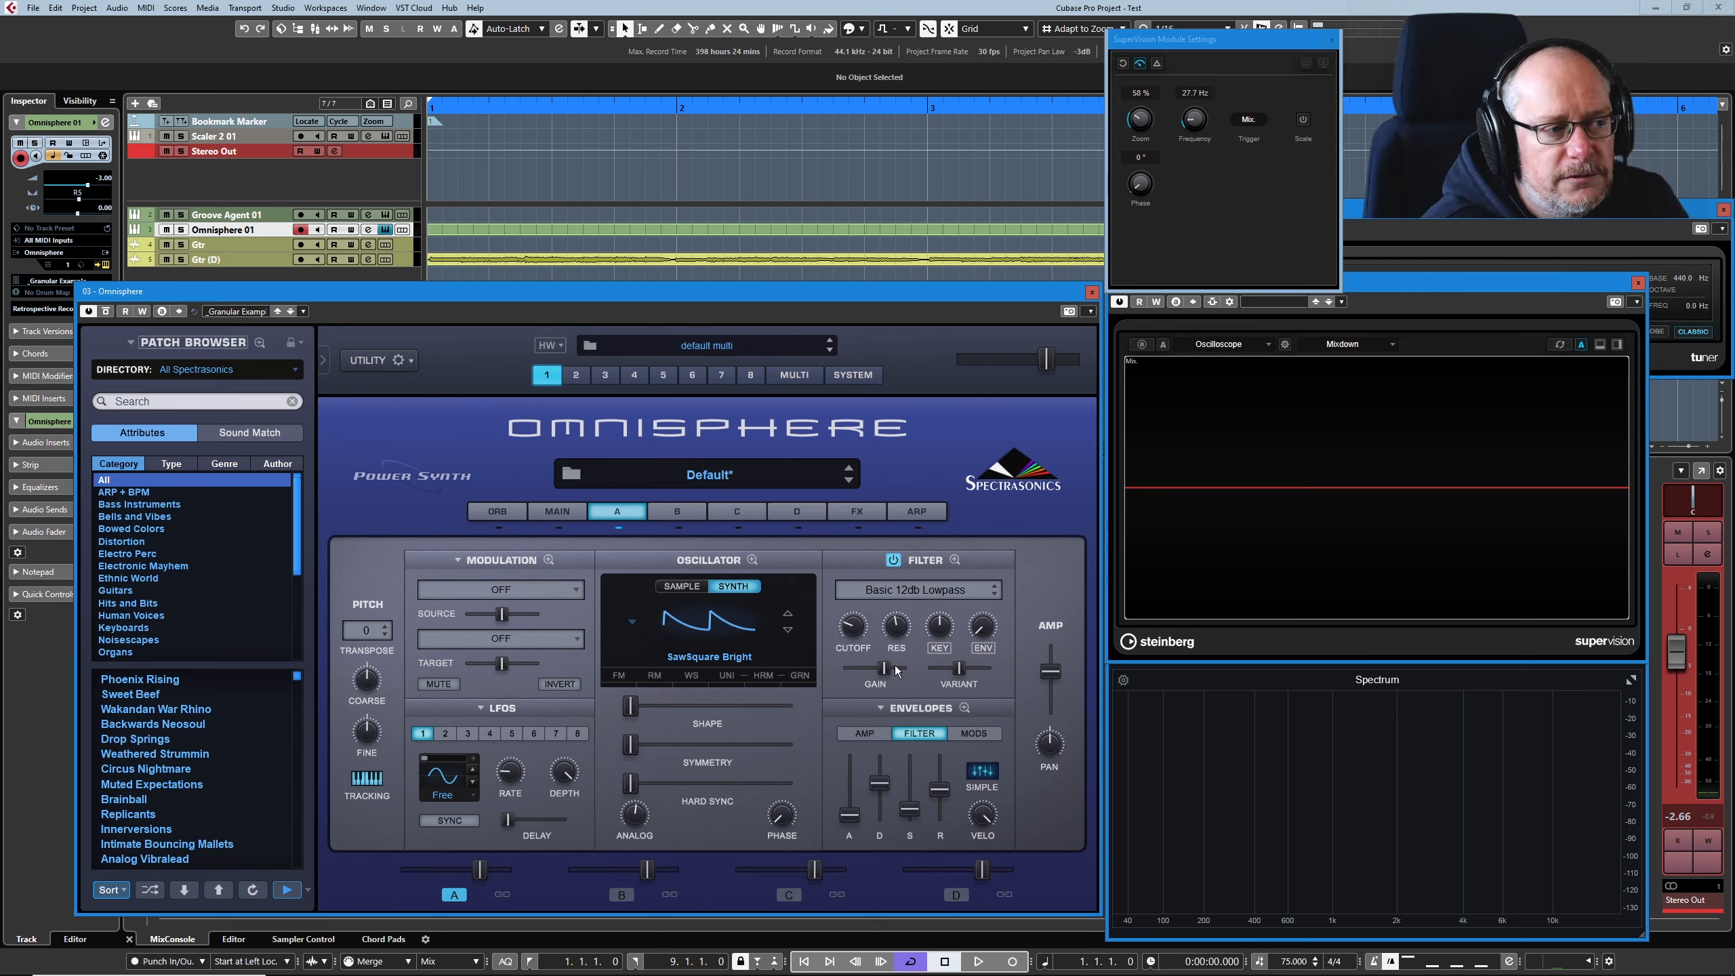
pyautogui.click(955, 560)
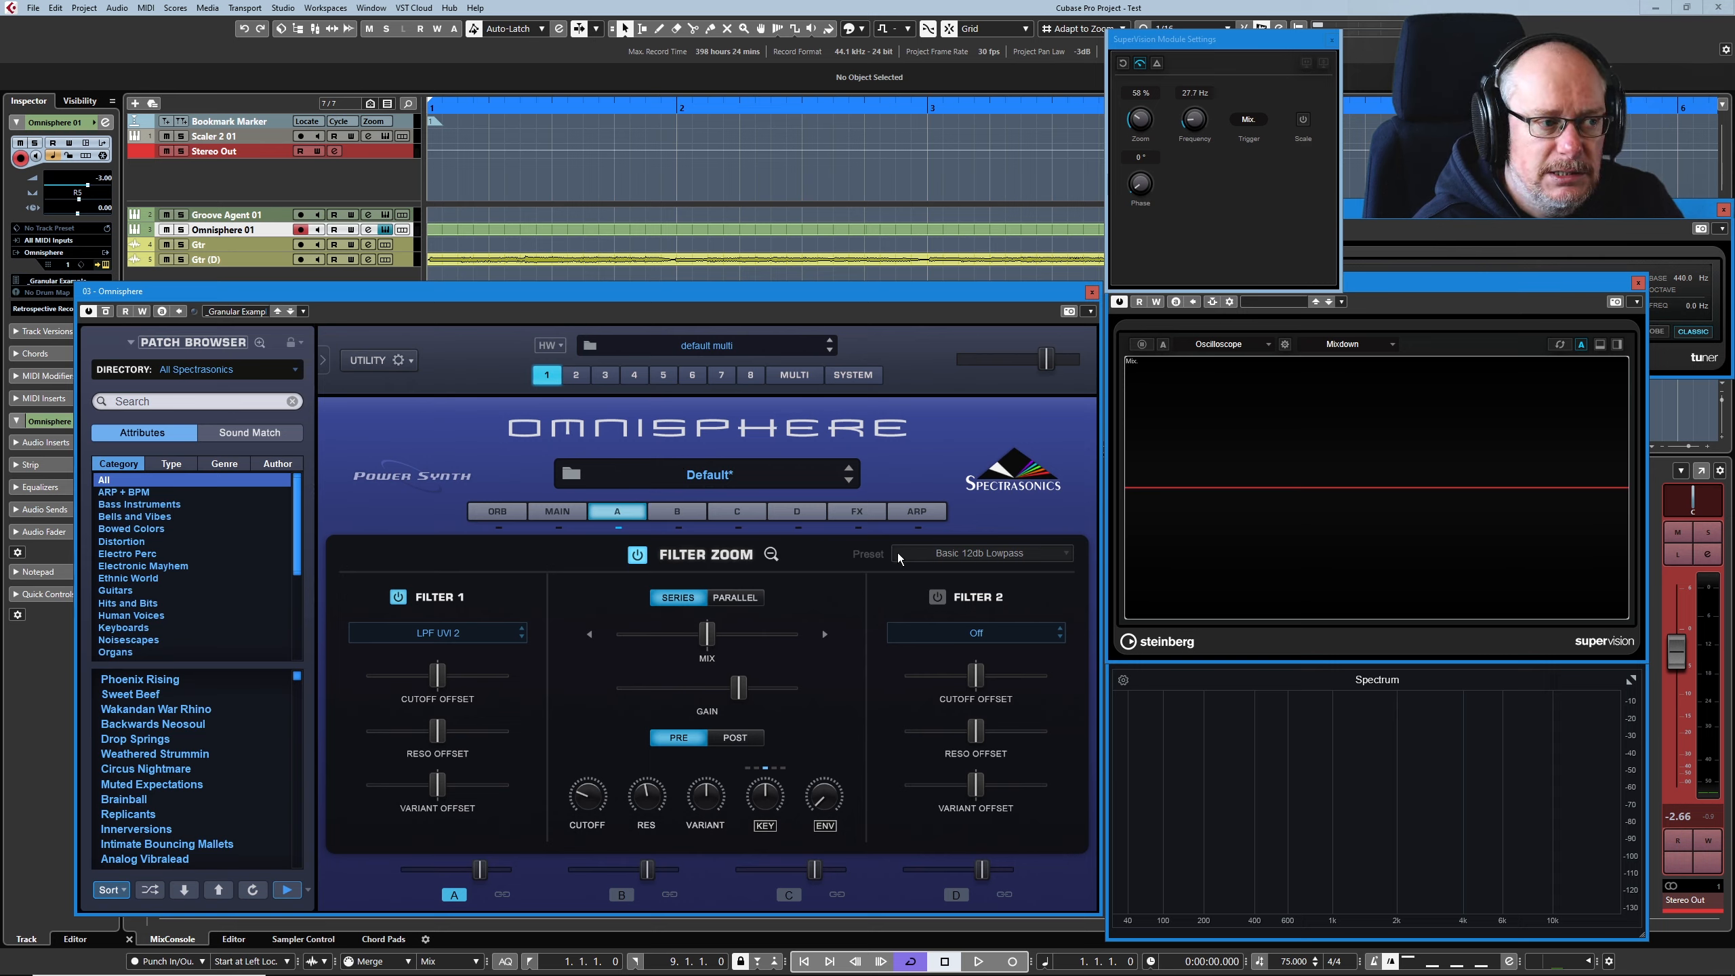
pyautogui.click(772, 555)
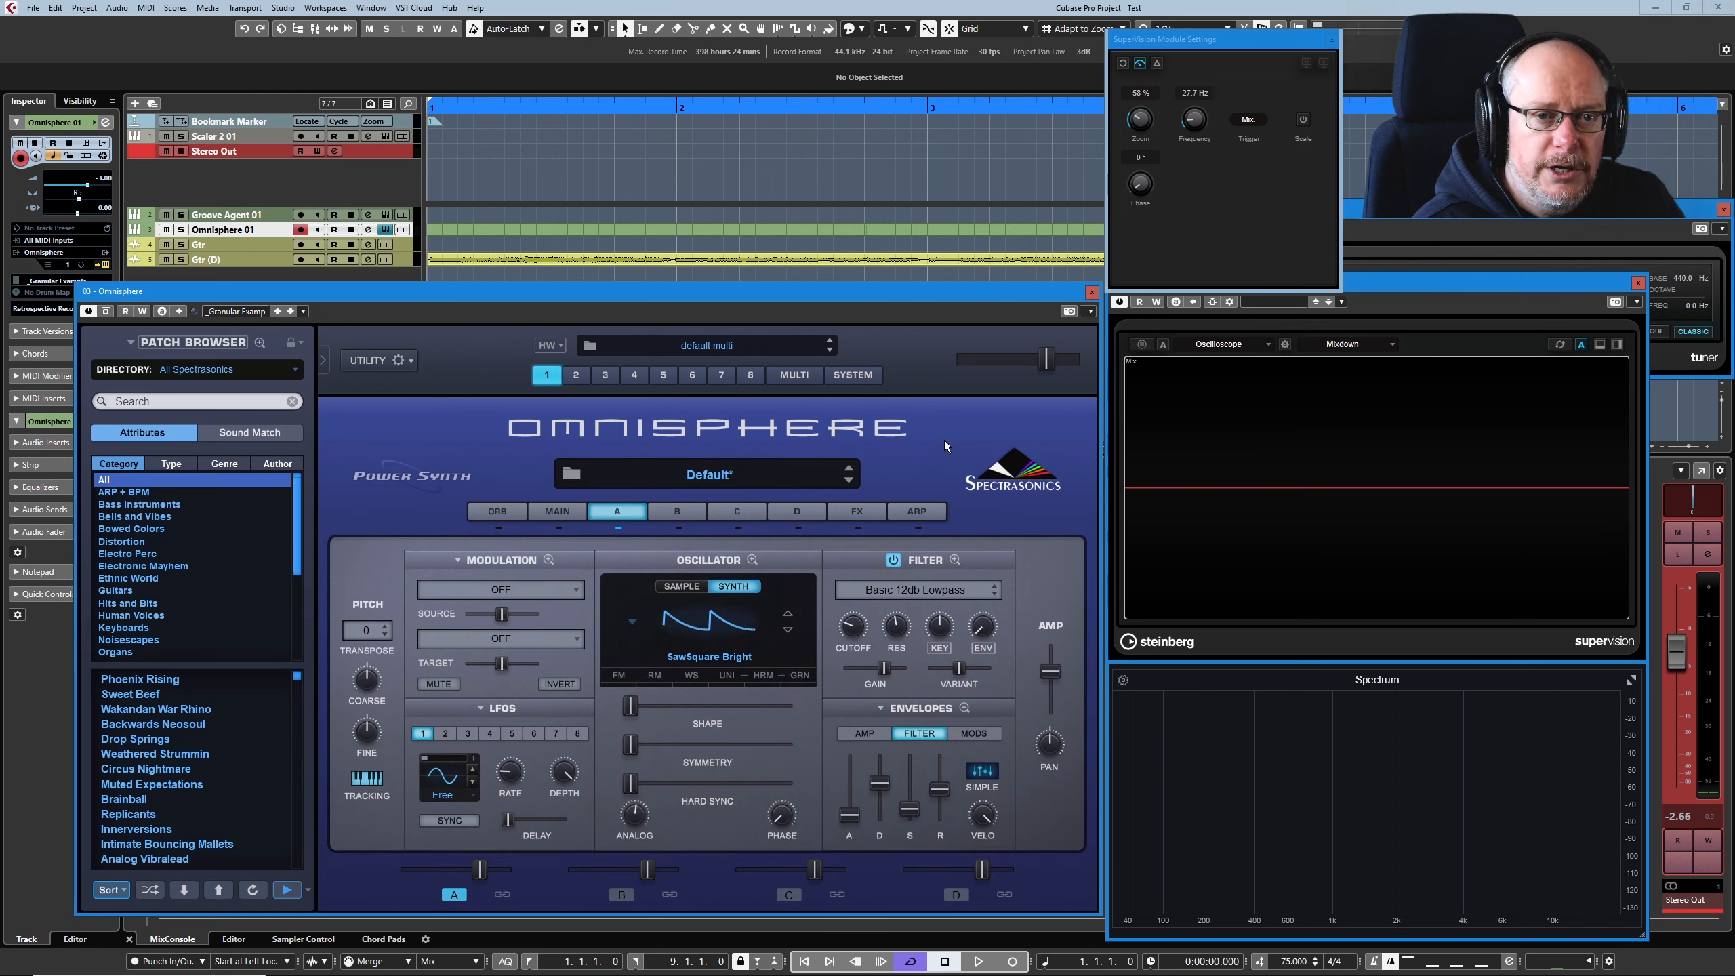
# Step: Switch the filter preset to LPF Juicy 36db from the lowpass filters
pyautogui.click(938, 591)
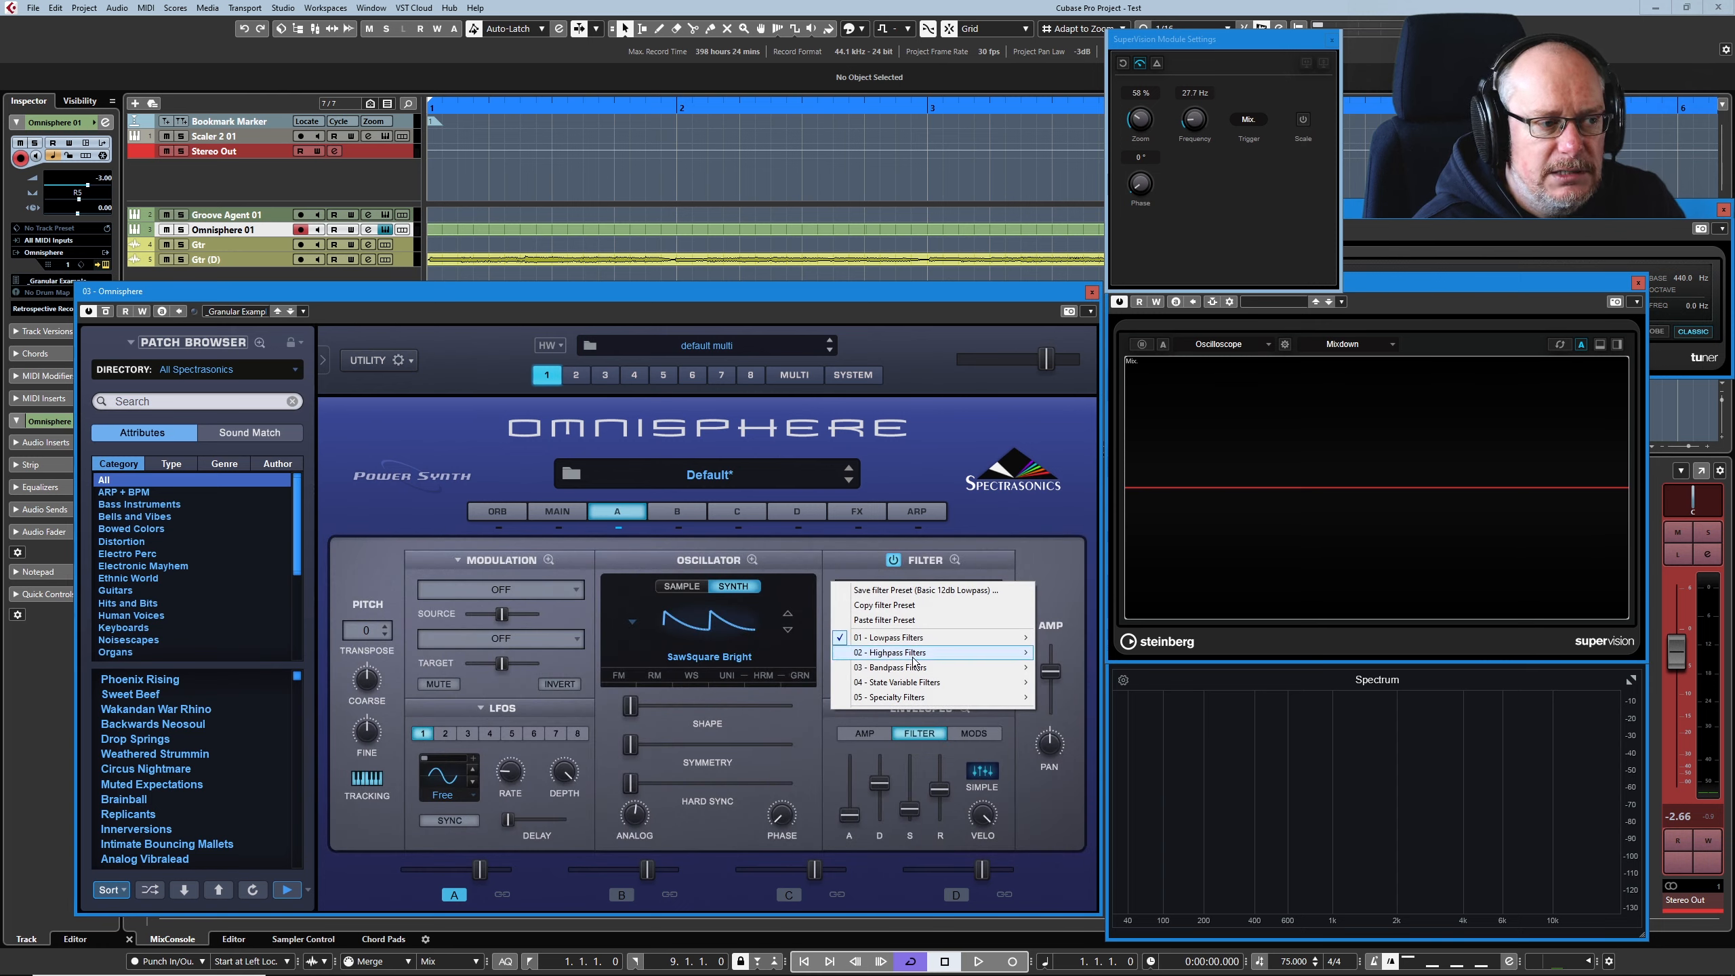
pyautogui.moveTo(925, 638)
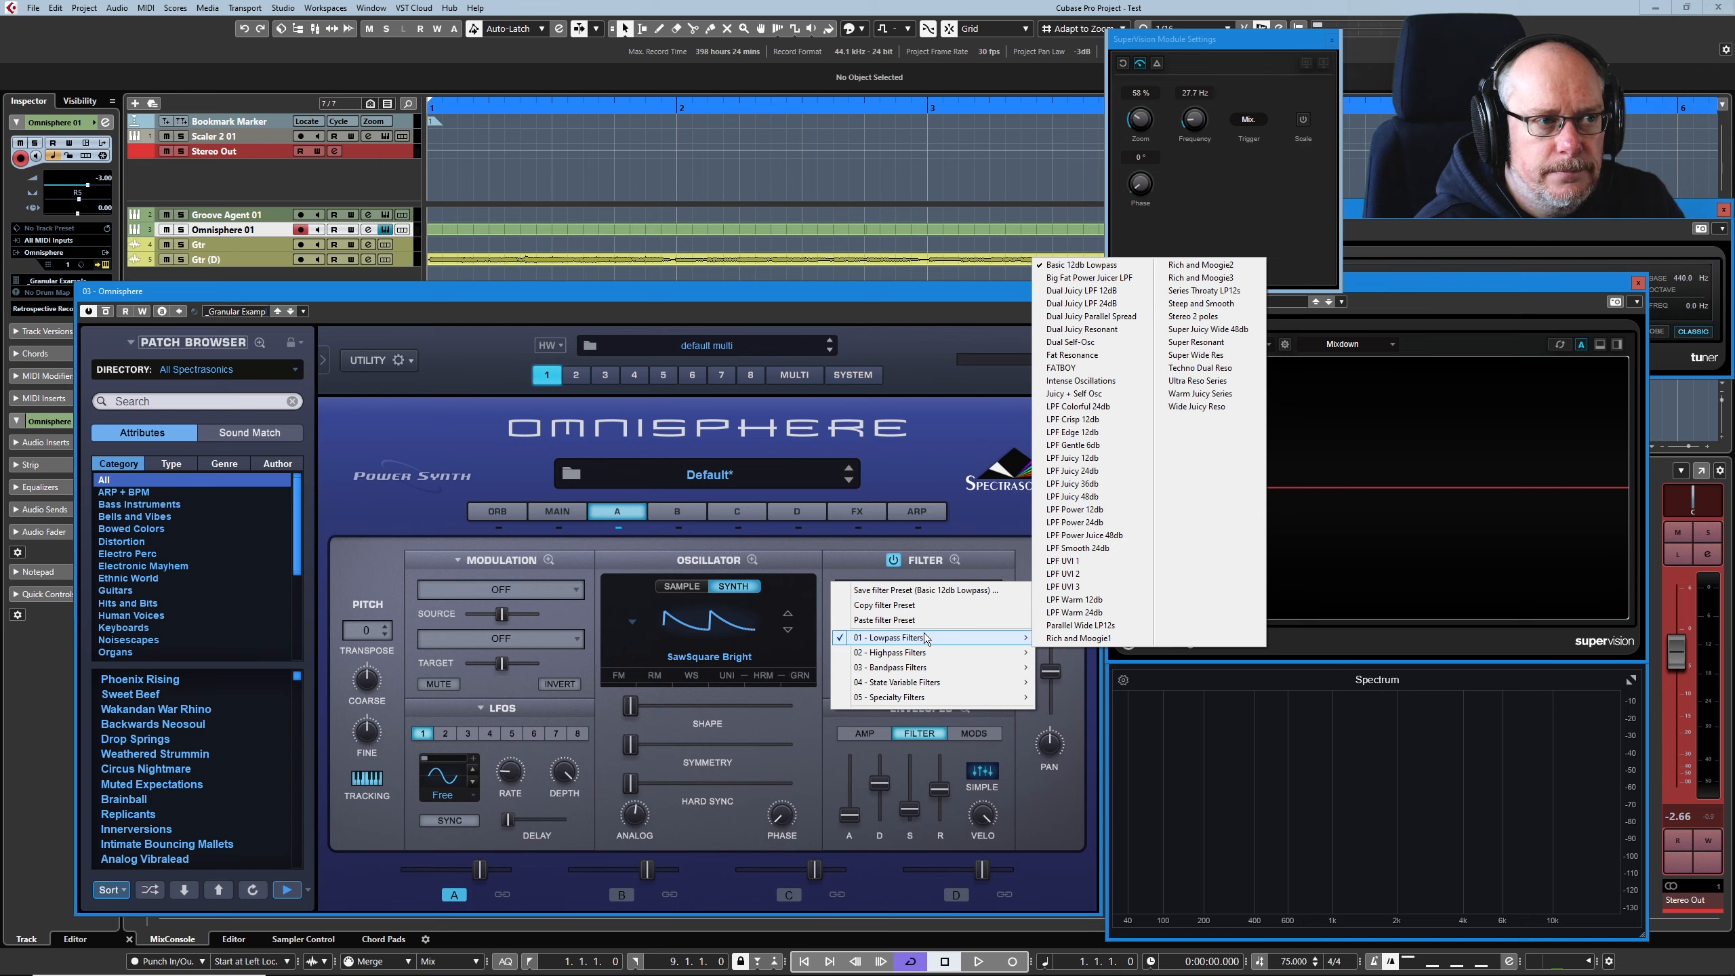
pyautogui.click(1077, 485)
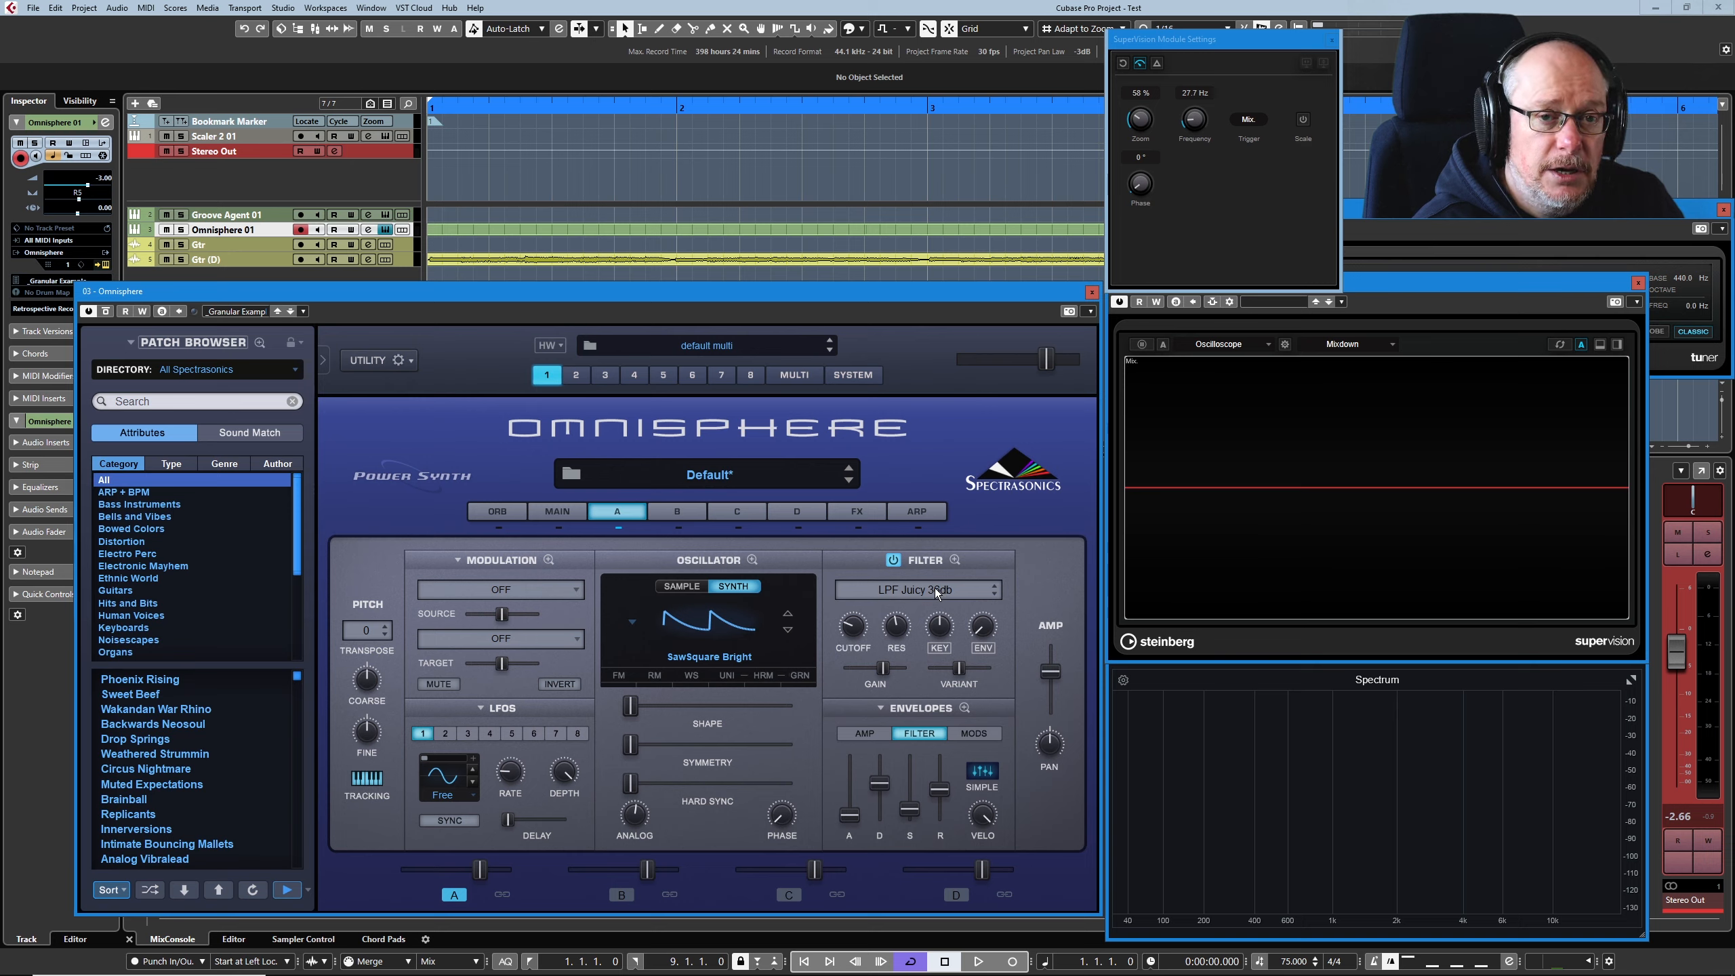
# Step: In the zoomed filter view, switch off Filter 2 and set its type to HPF Juicy 12db, and return to the layer overview
pyautogui.click(955, 560)
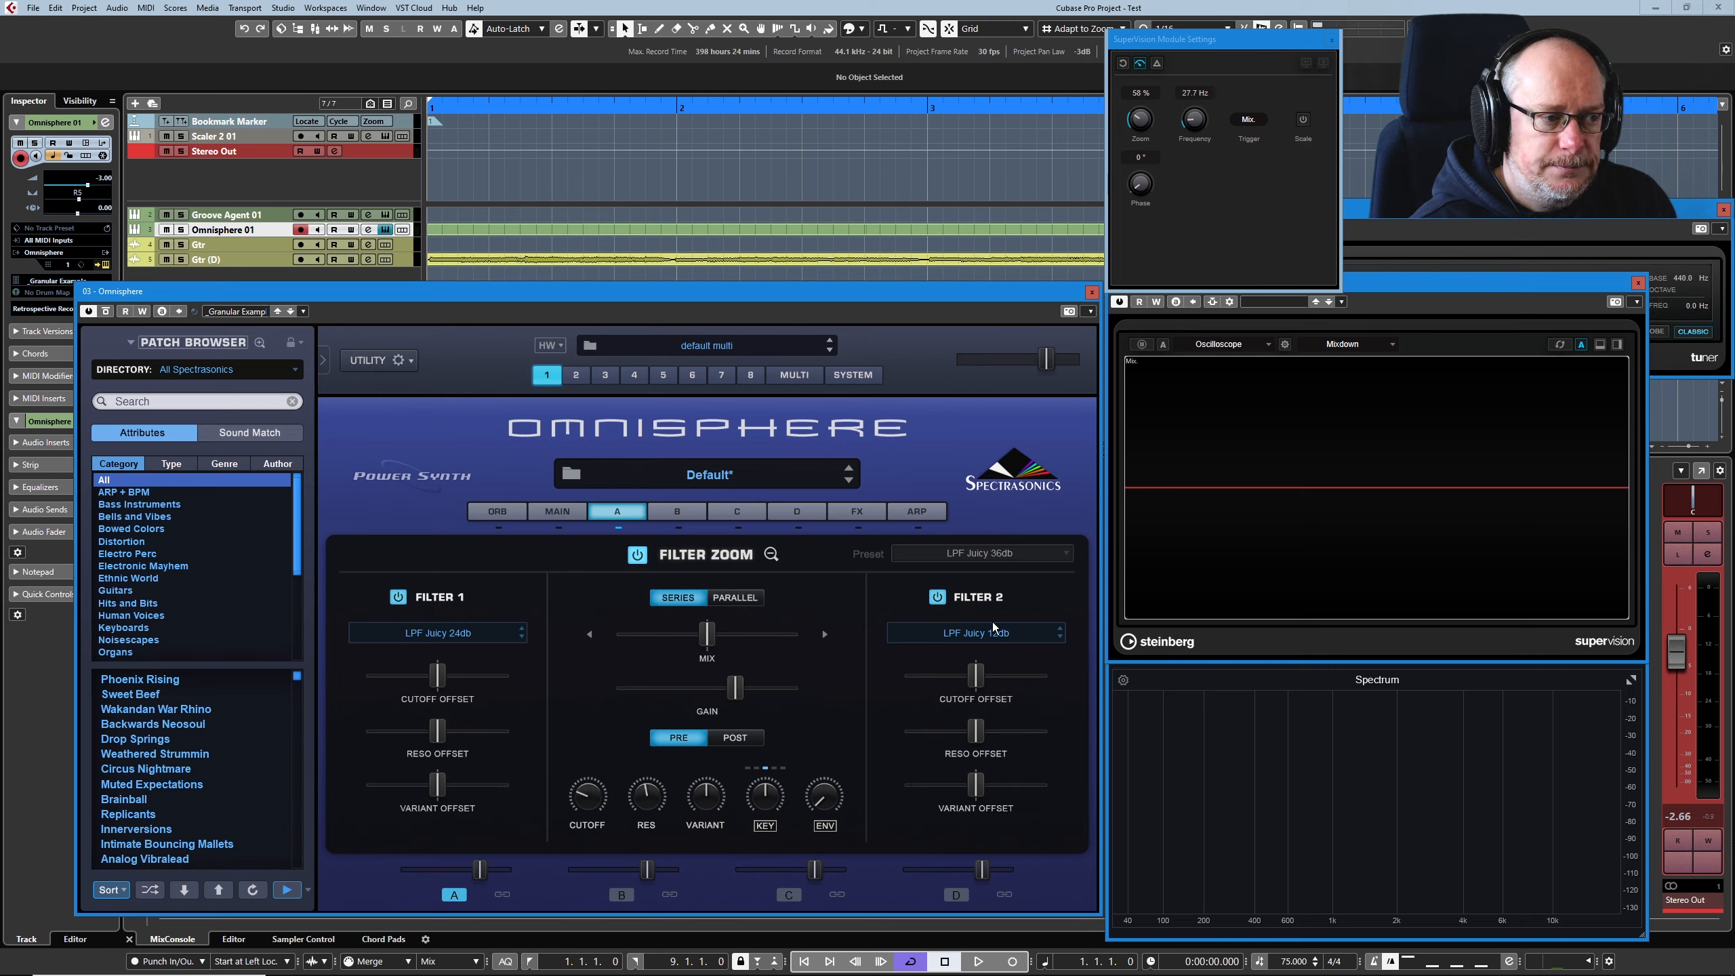
pyautogui.click(943, 597)
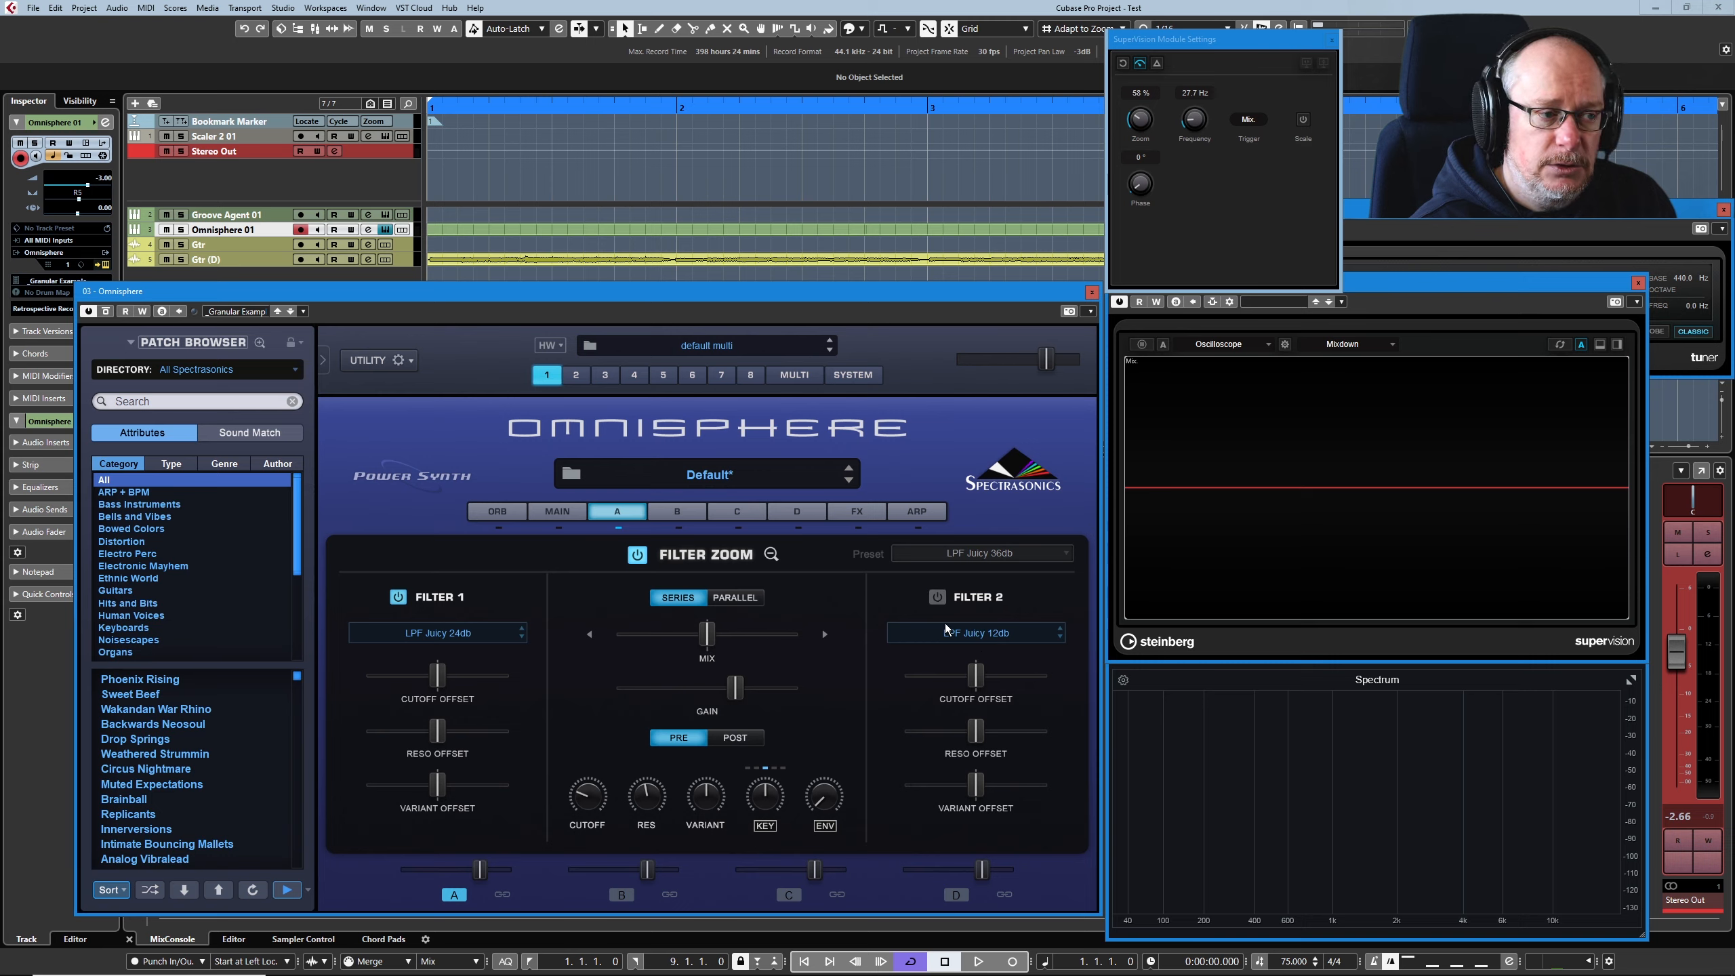
pyautogui.click(976, 634)
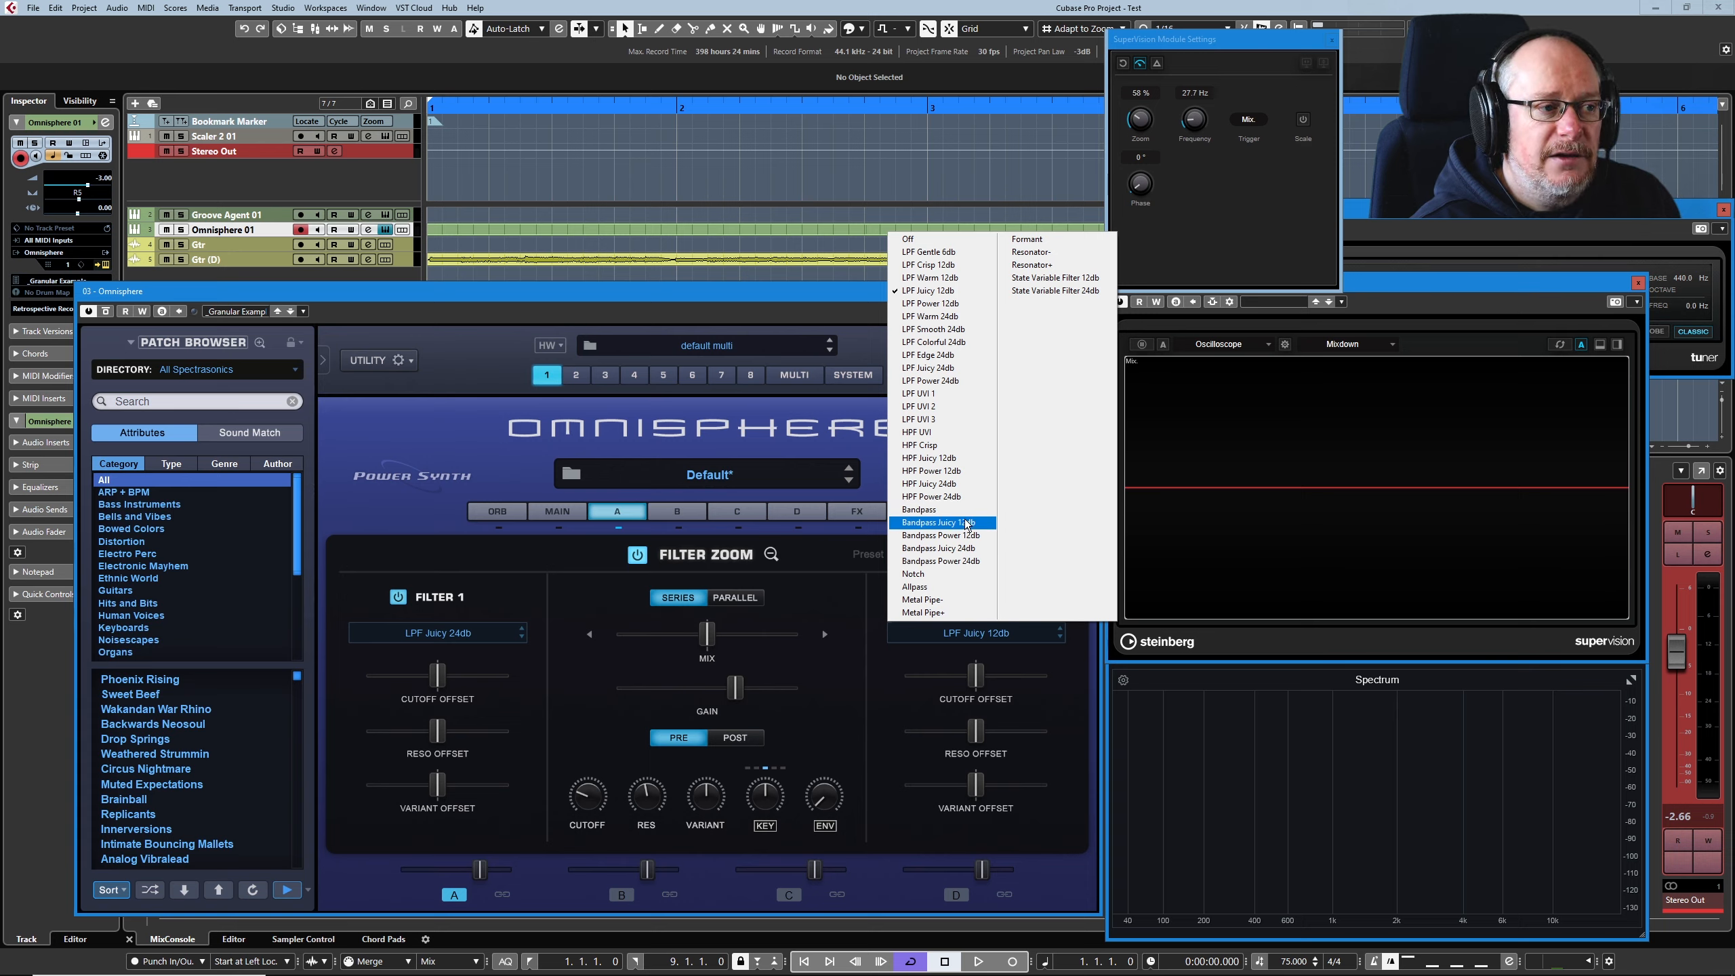
pyautogui.click(945, 458)
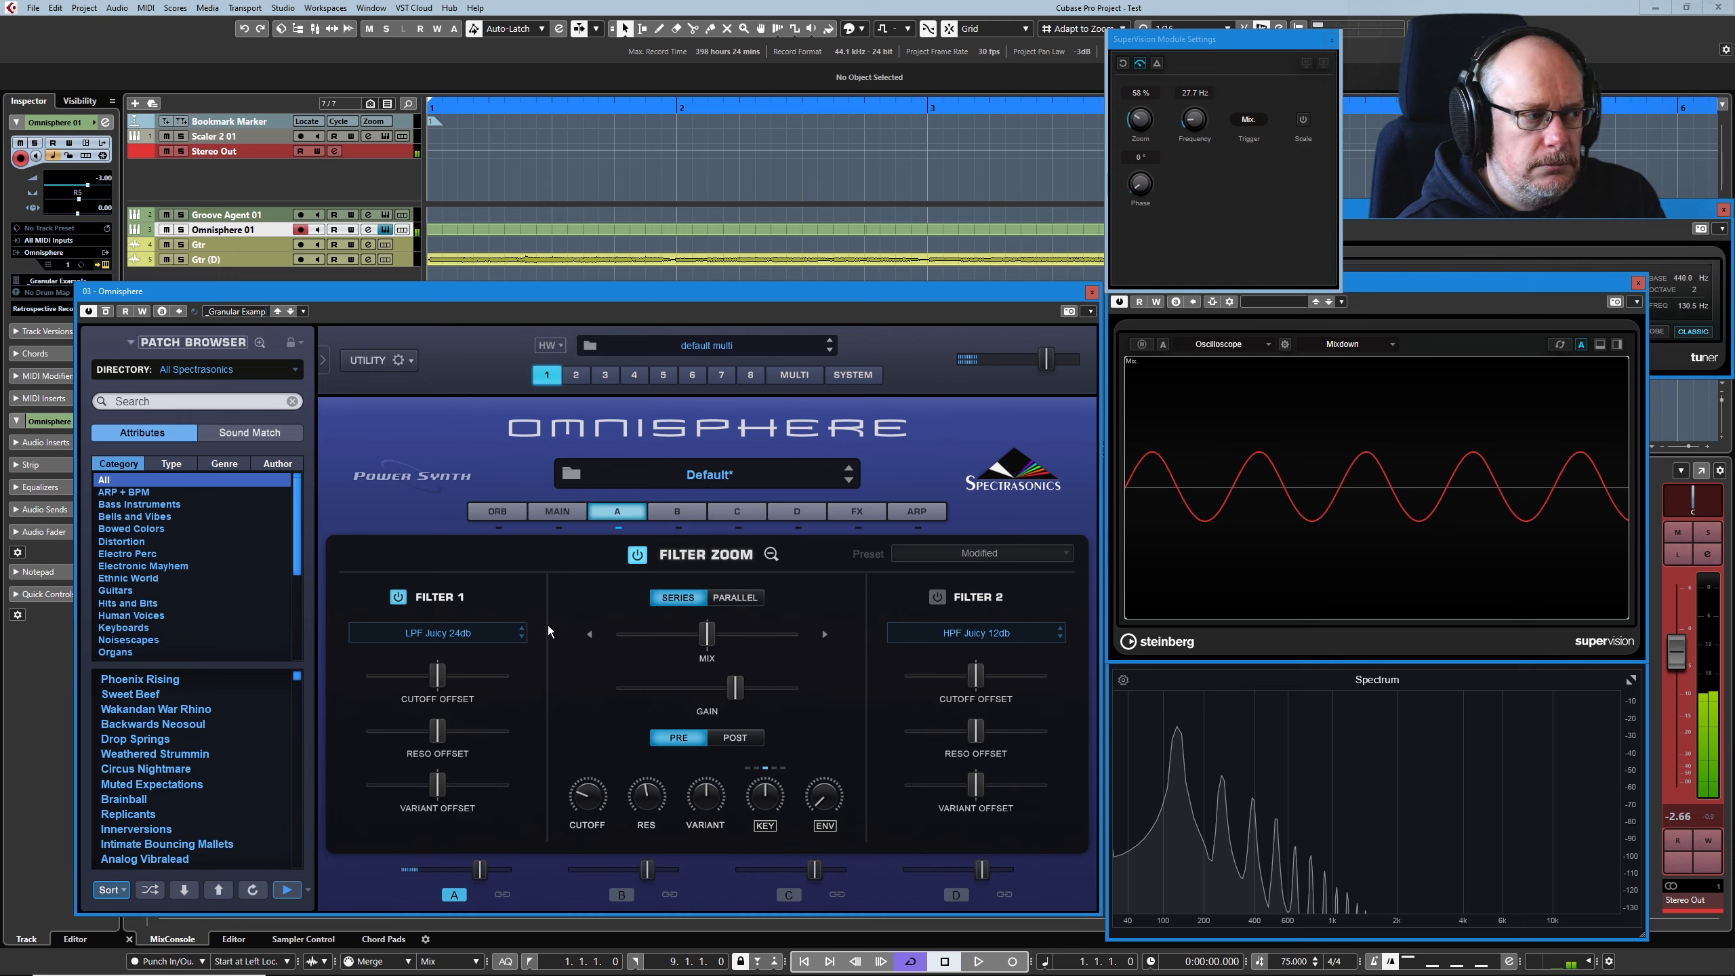
pyautogui.click(771, 555)
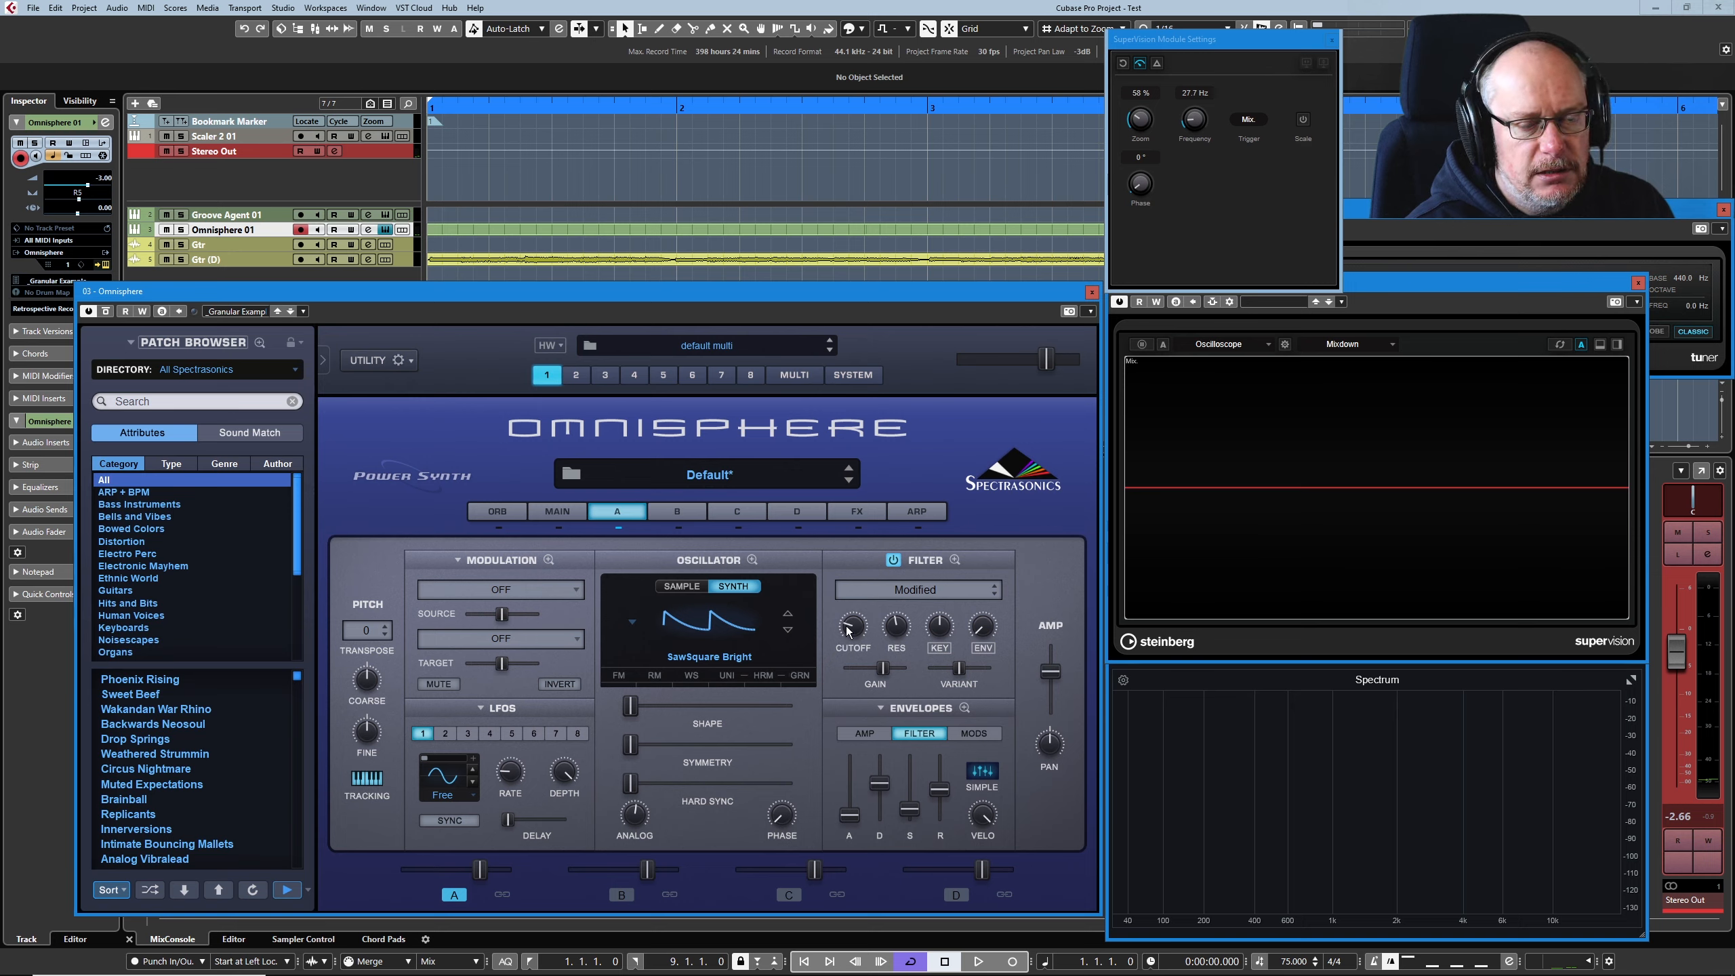
pyautogui.click(954, 561)
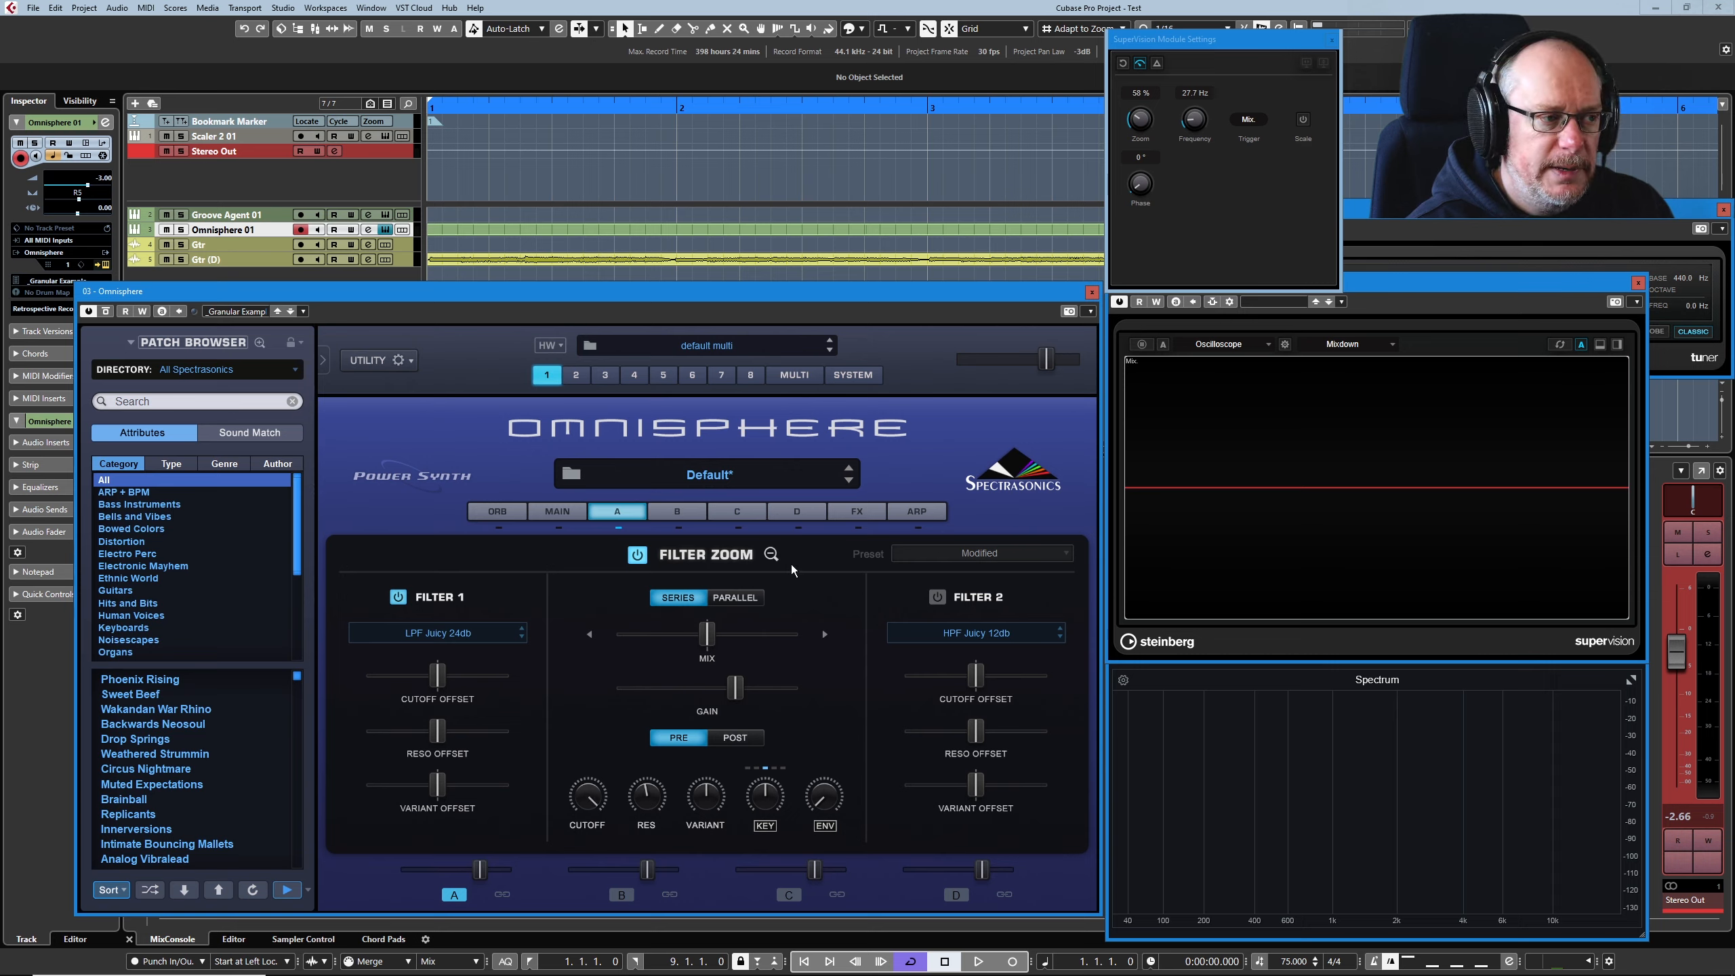
pyautogui.click(769, 554)
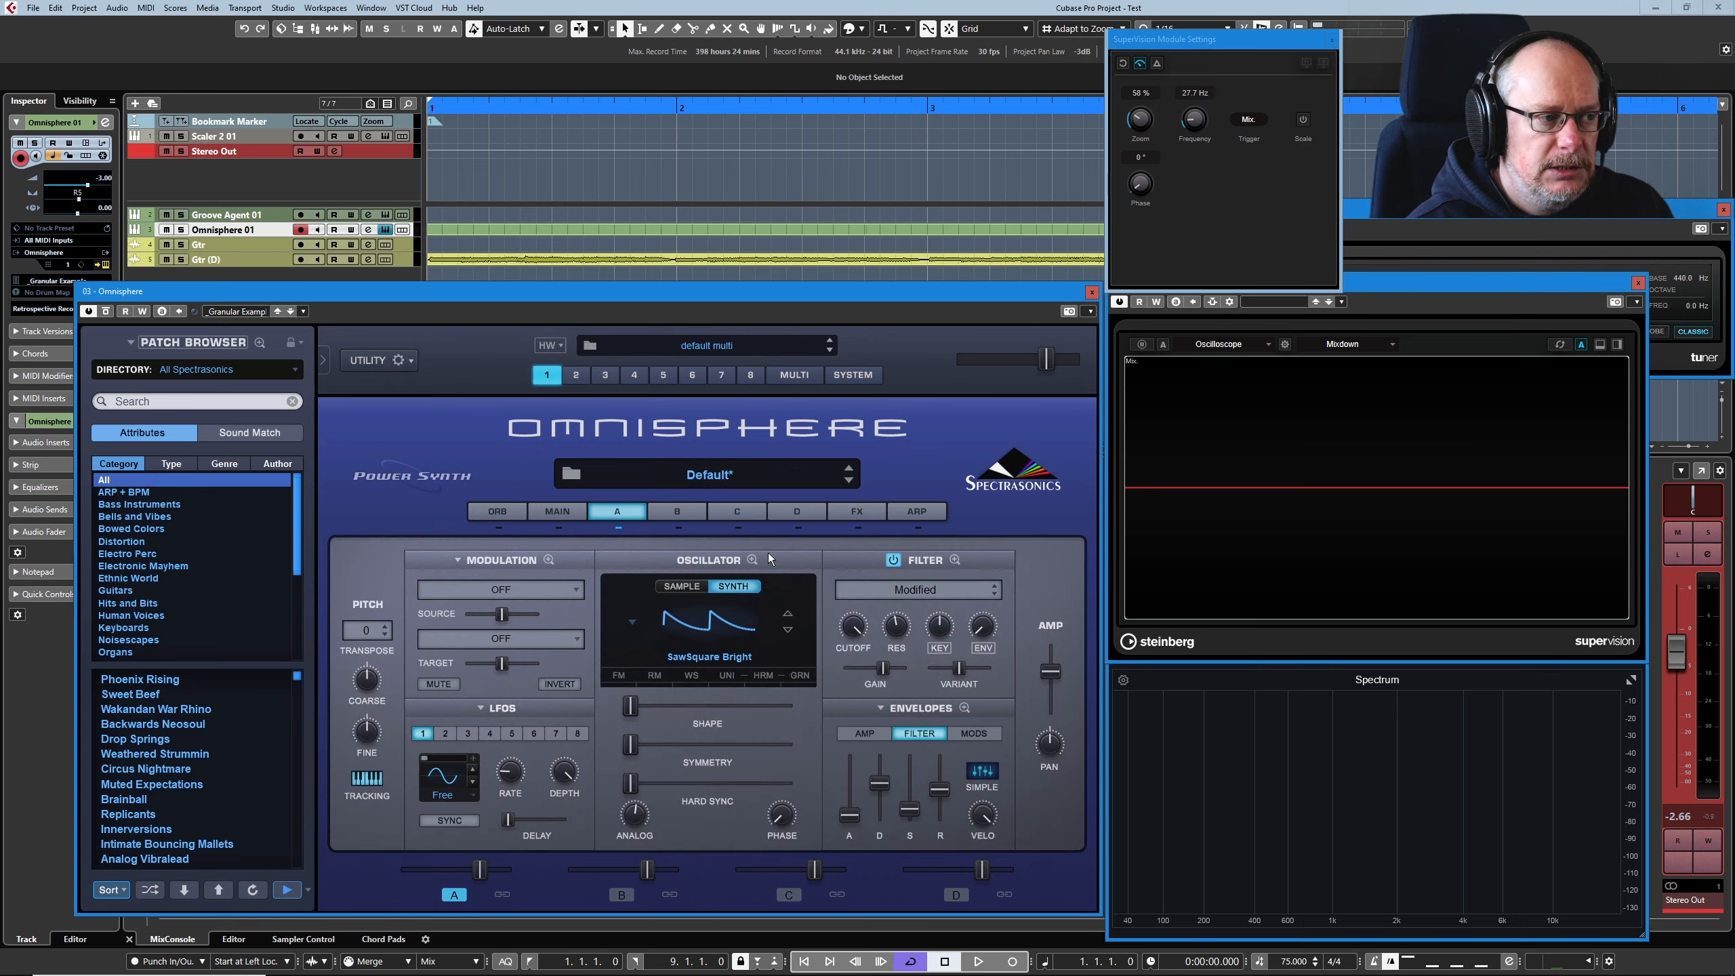
# Step: Open the zoomed filter view, sweep the cutoff, and lower Filter 1's cutoff offset slightly below centre
pyautogui.click(955, 561)
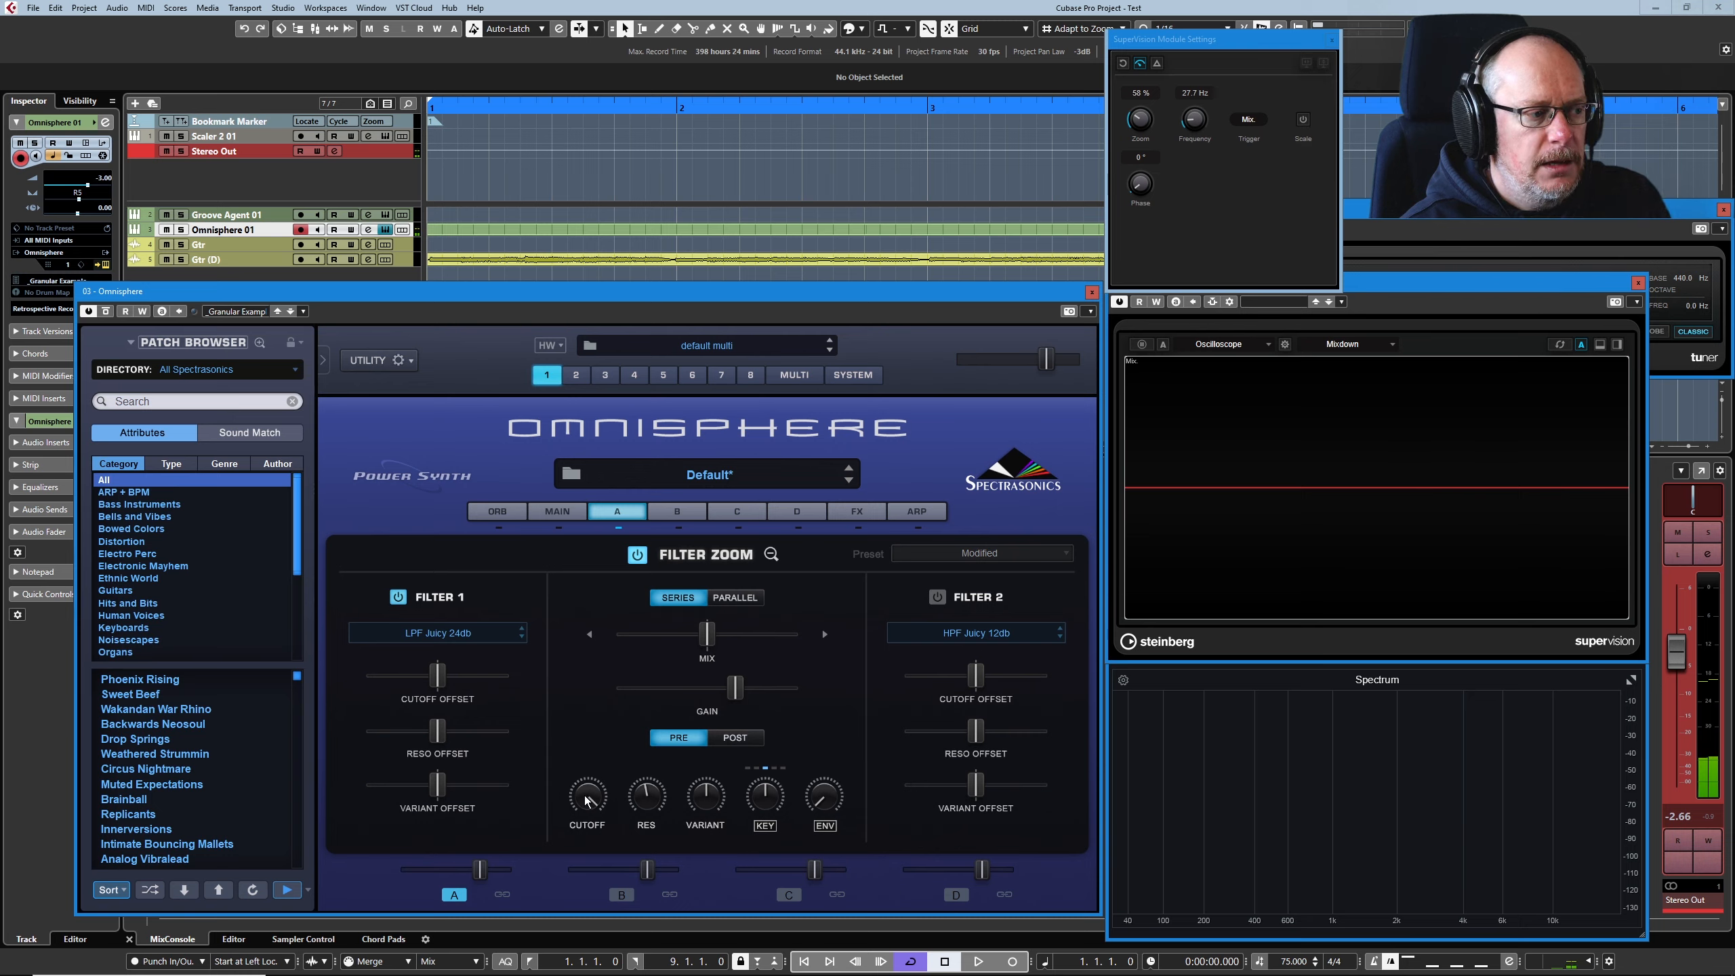
pyautogui.moveTo(592, 795); pyautogui.dragTo(595, 867)
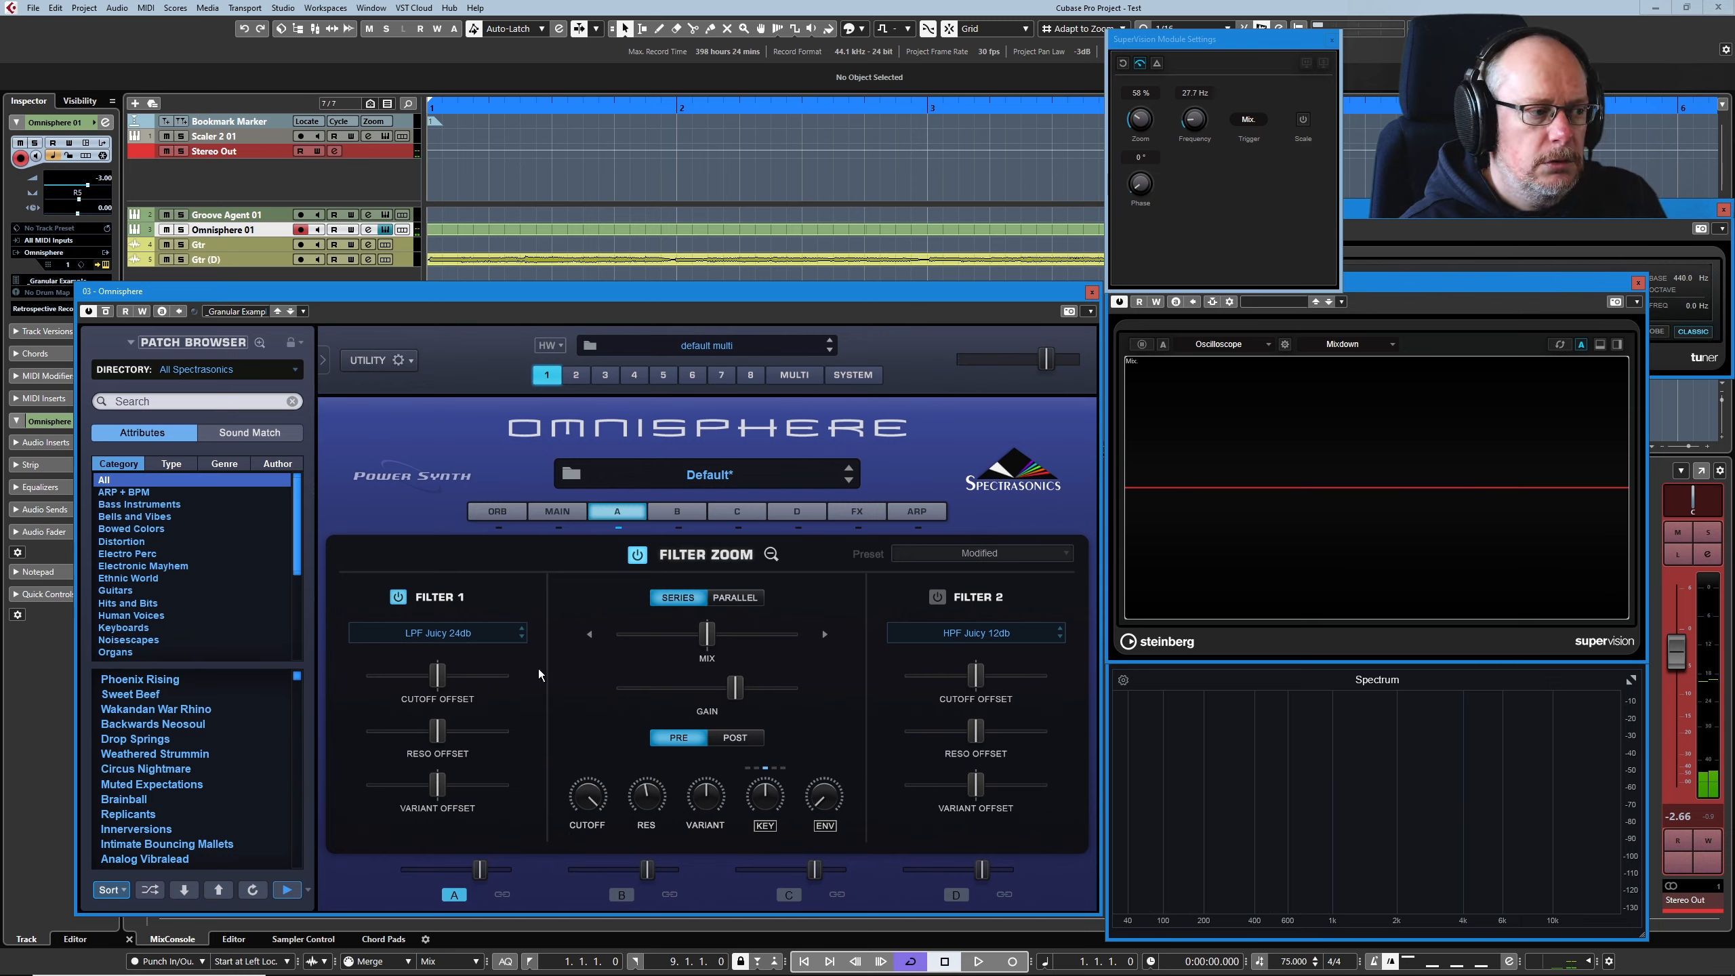
pyautogui.moveTo(437, 675); pyautogui.dragTo(438, 676)
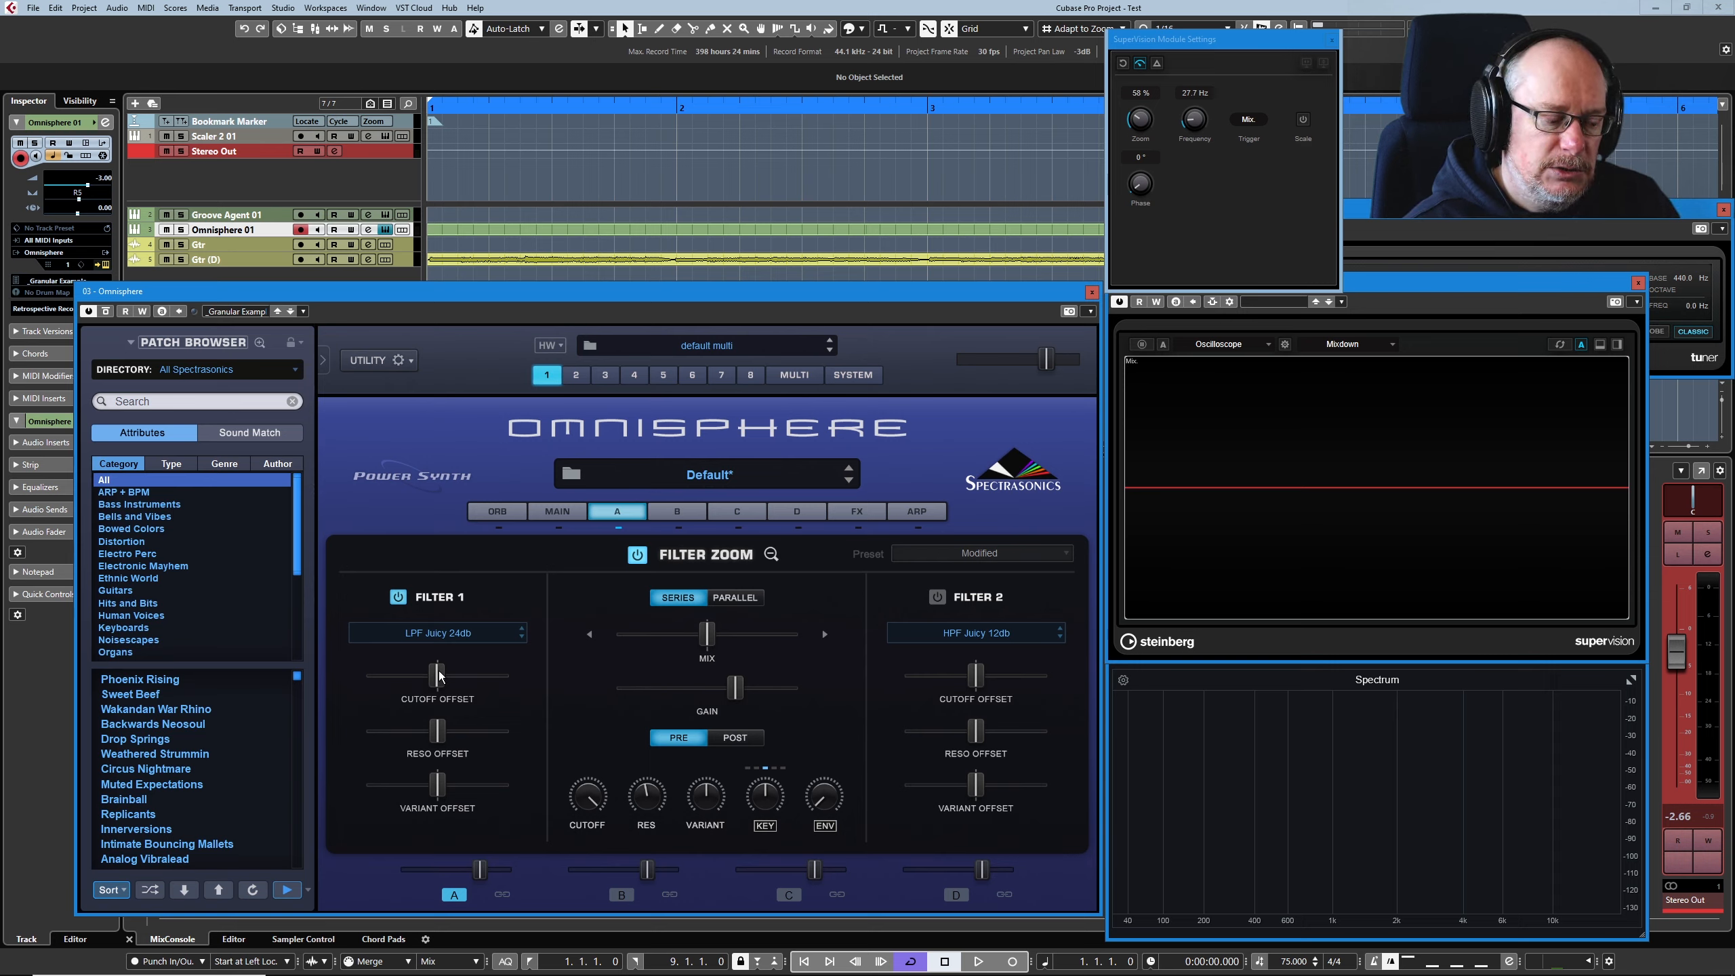
pyautogui.moveTo(440, 675); pyautogui.dragTo(428, 675)
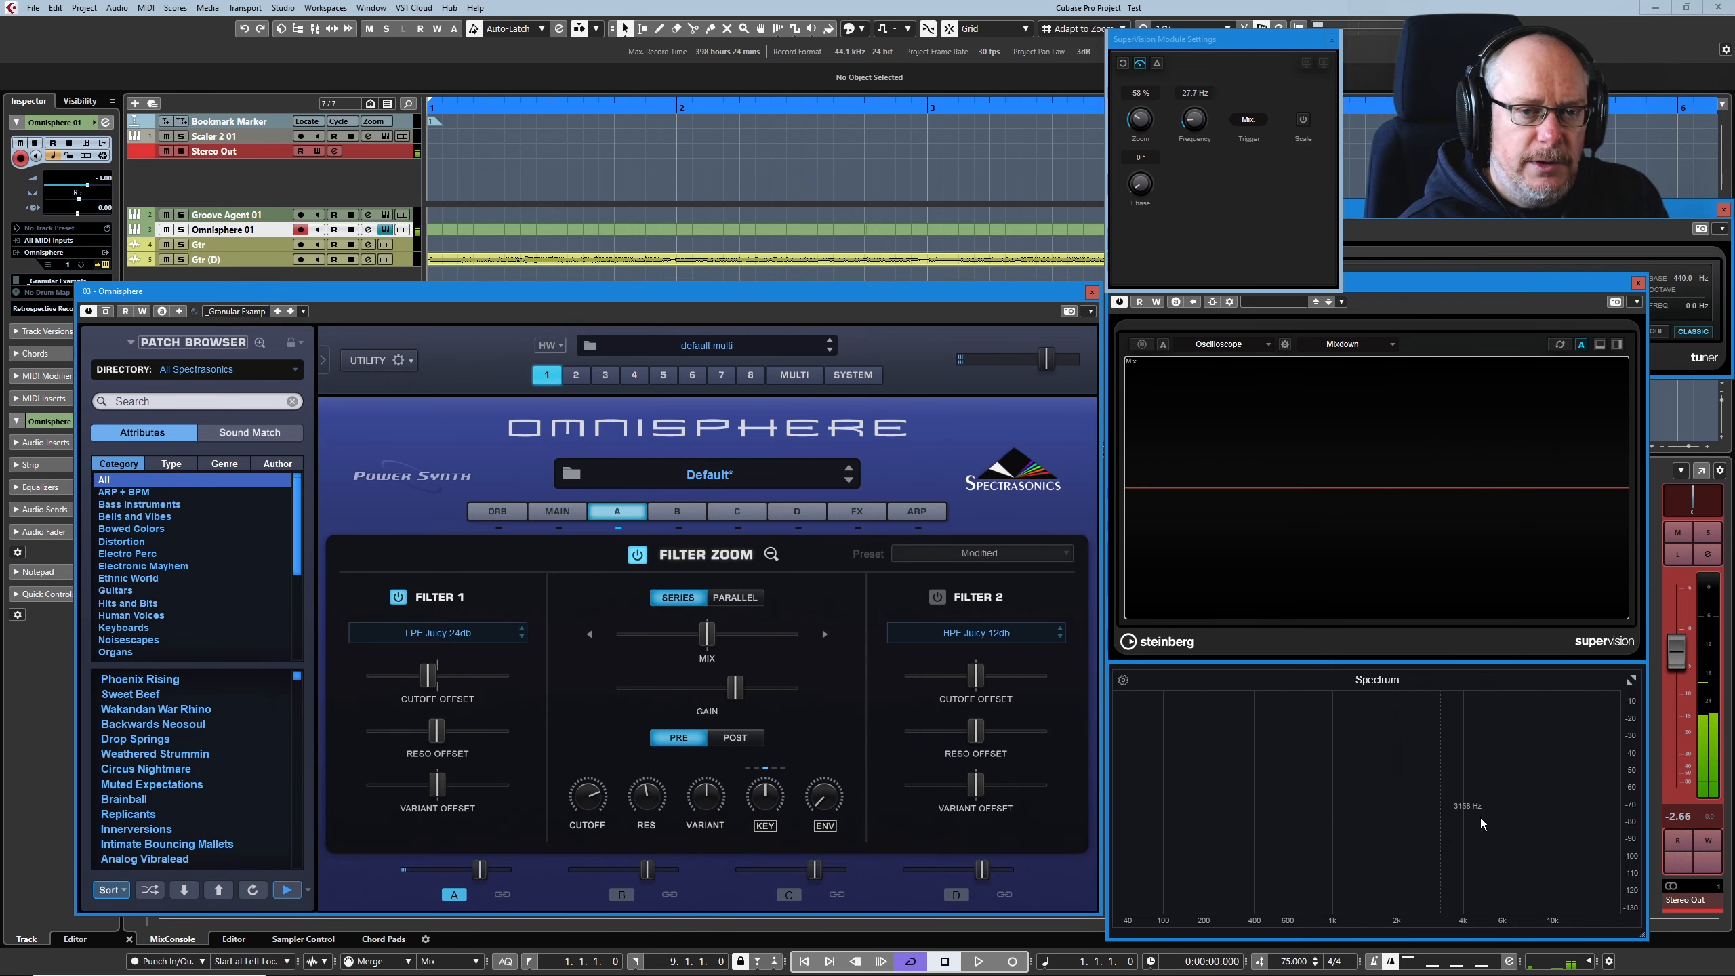
# Step: Switch off Filter 1, switch on Filter 2, and sweep the cutoff to hear Filter 2 alone
pyautogui.click(399, 597)
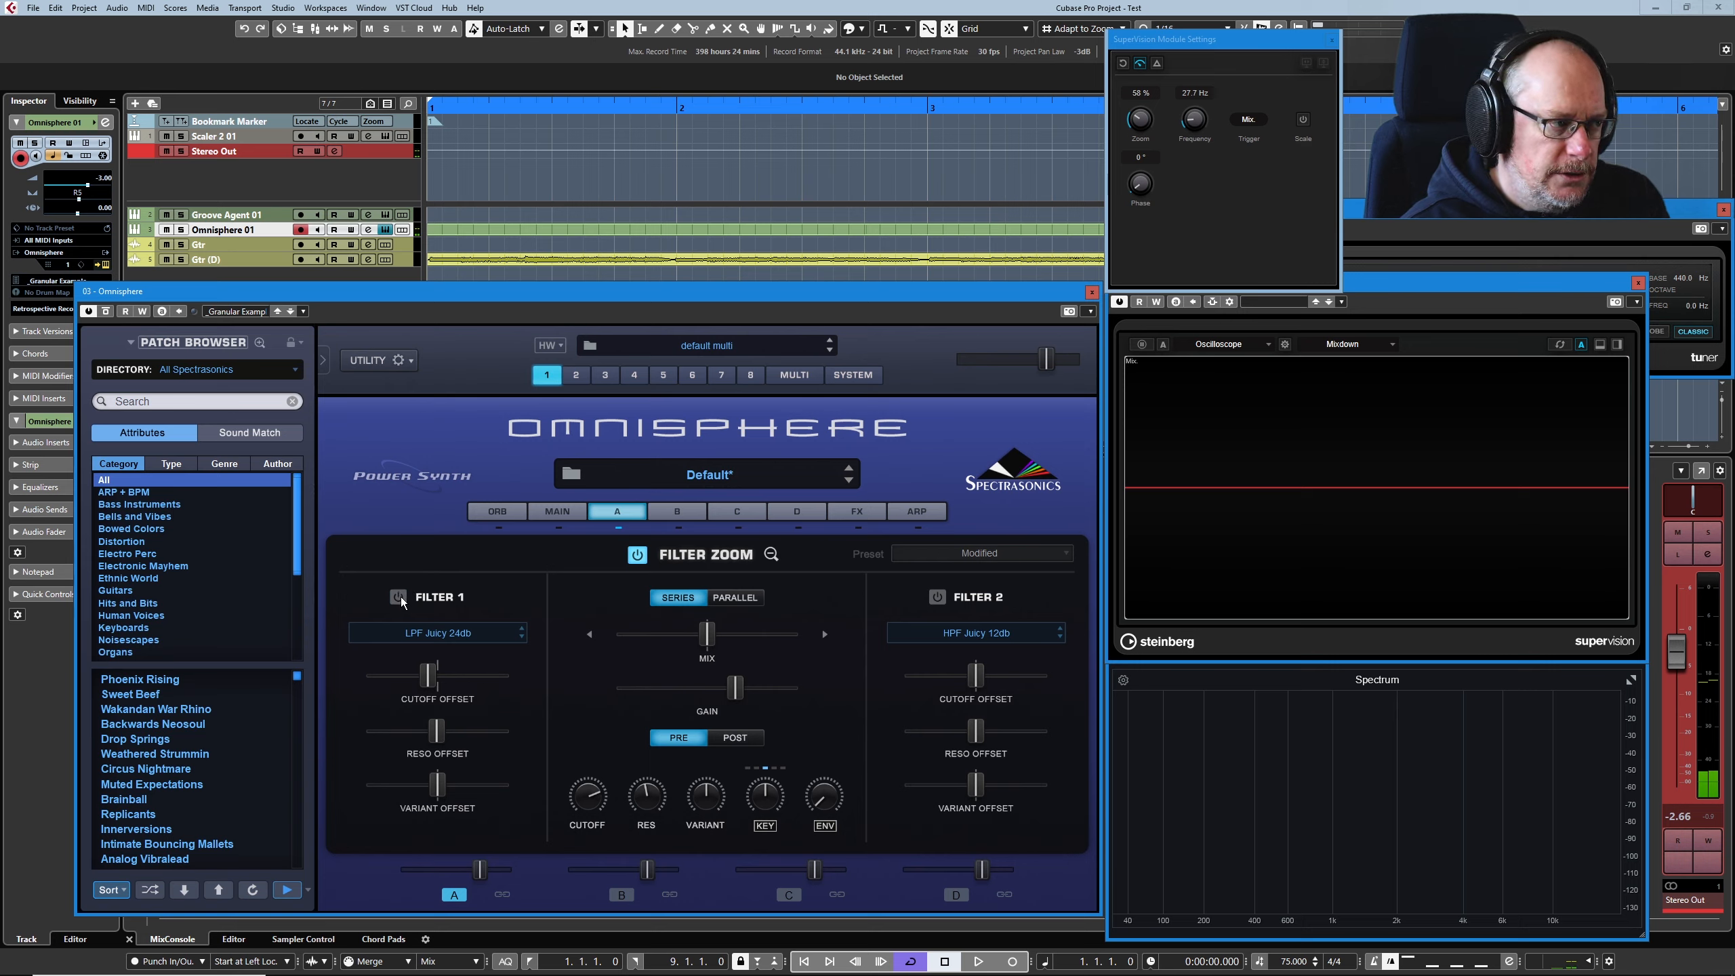
pyautogui.click(936, 599)
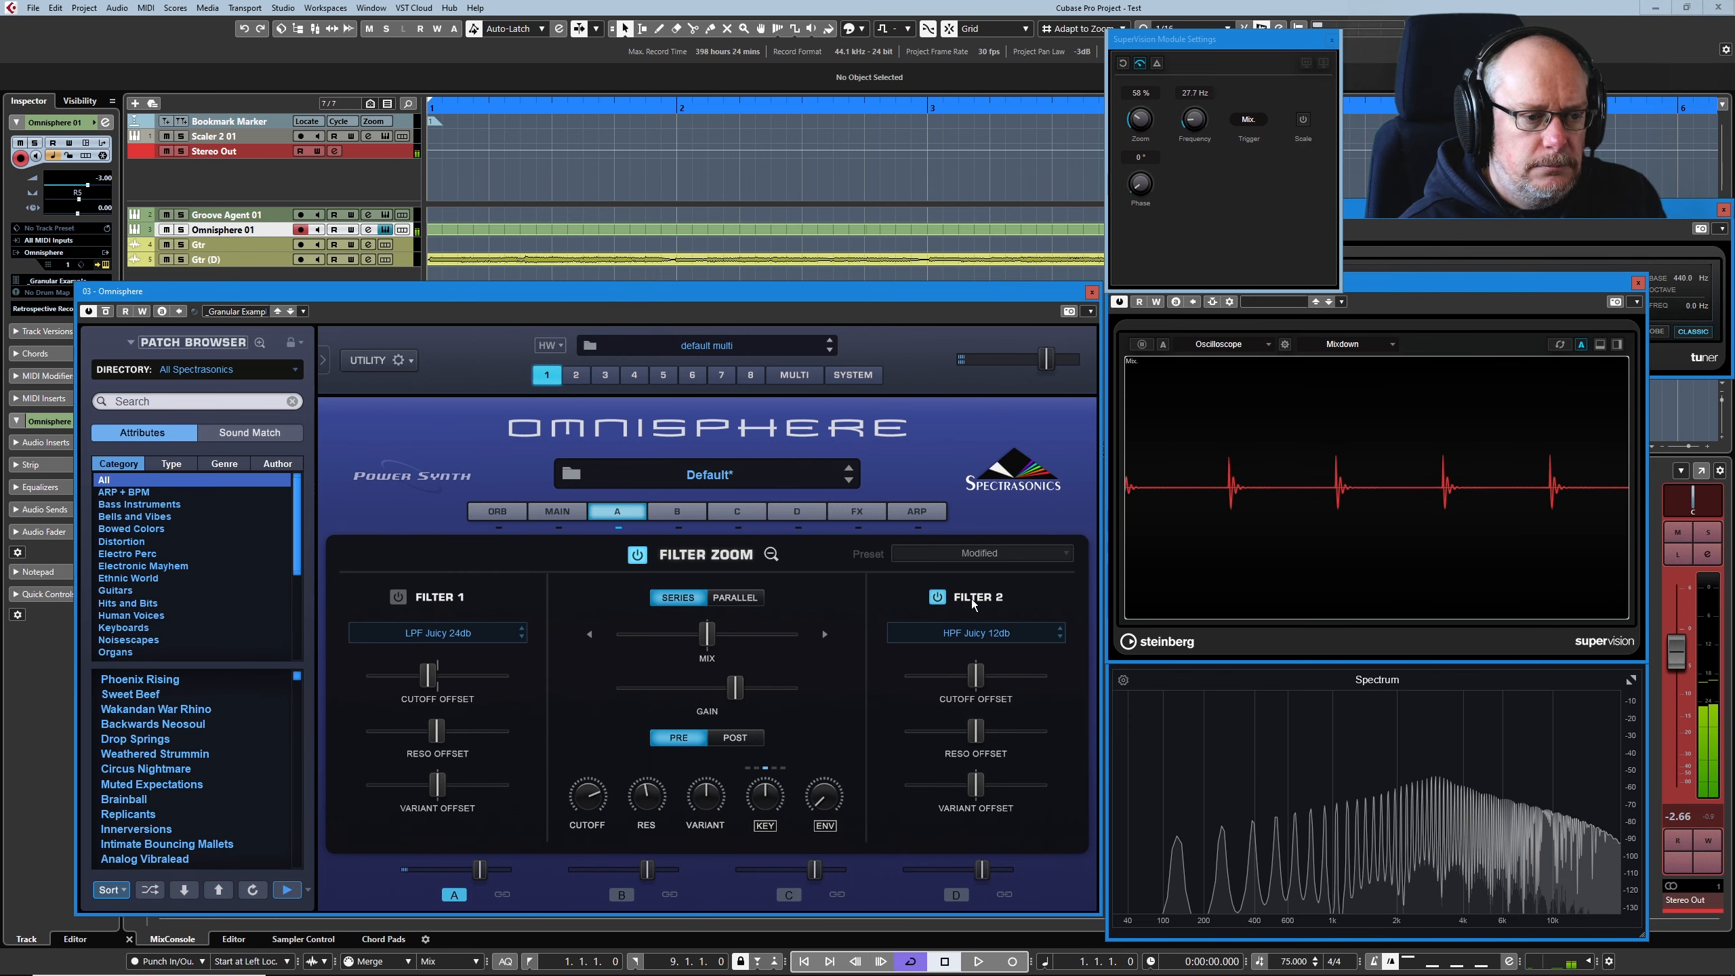
pyautogui.moveTo(593, 793); pyautogui.dragTo(577, 662)
# Step: Set Filter 2's type to HPF Juicy 24db and lower its cutoff offset slightly below centre
pyautogui.click(973, 633)
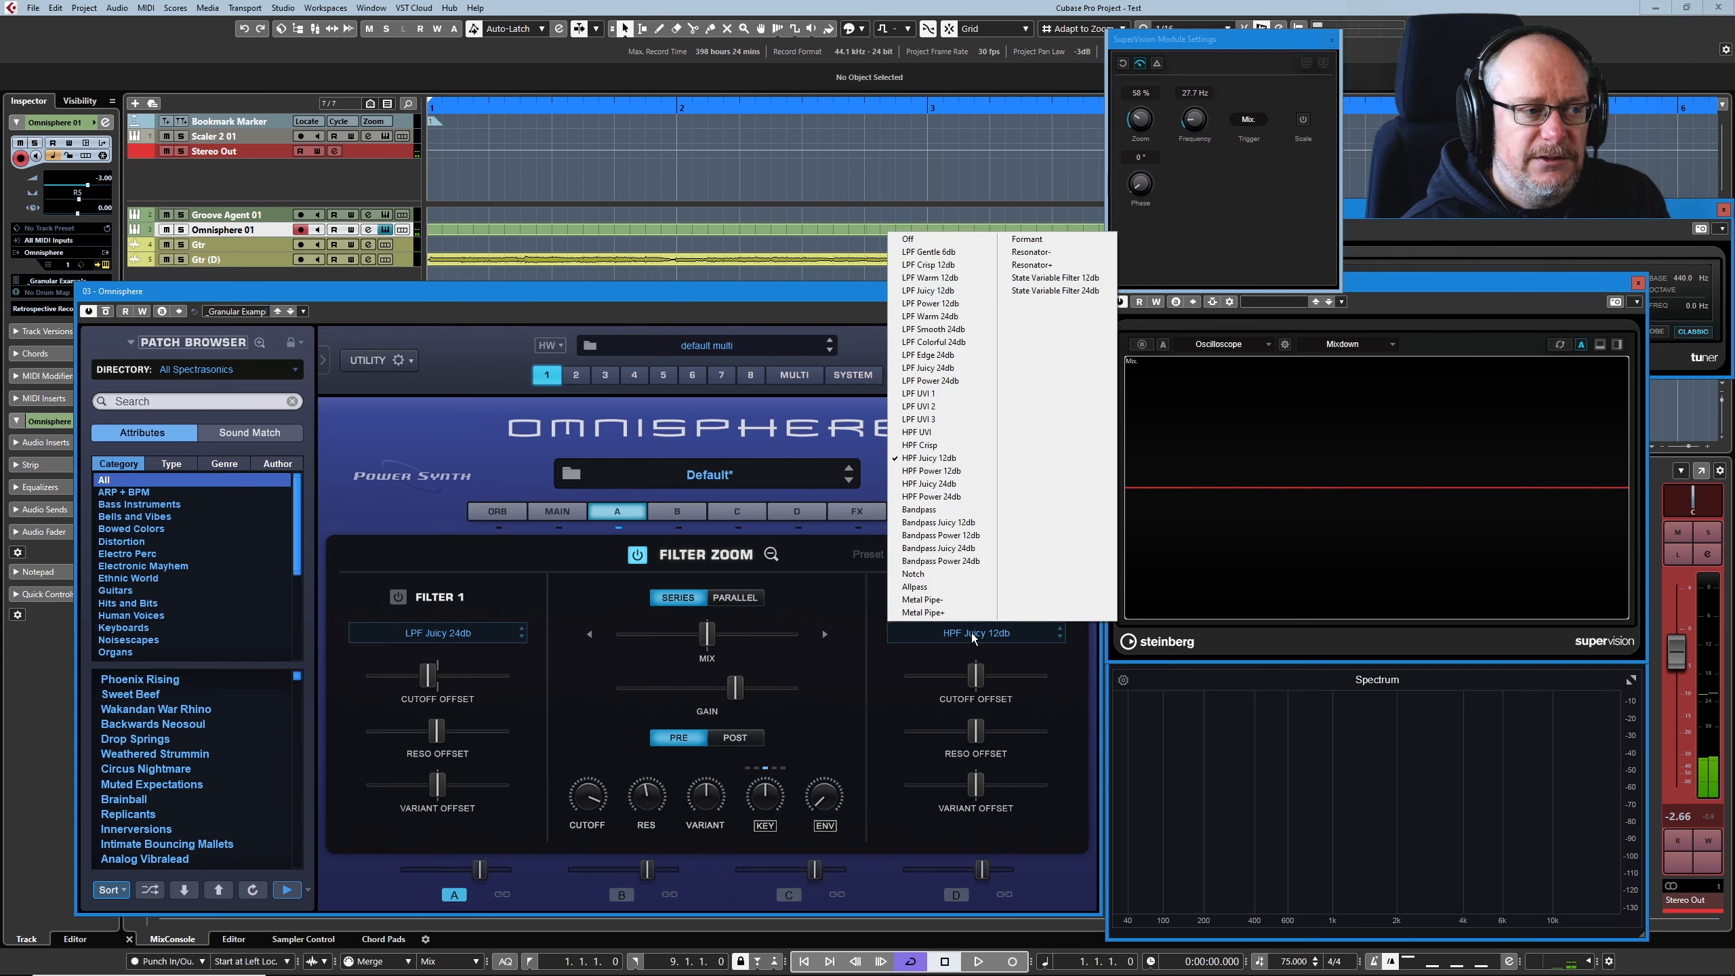
pyautogui.click(930, 484)
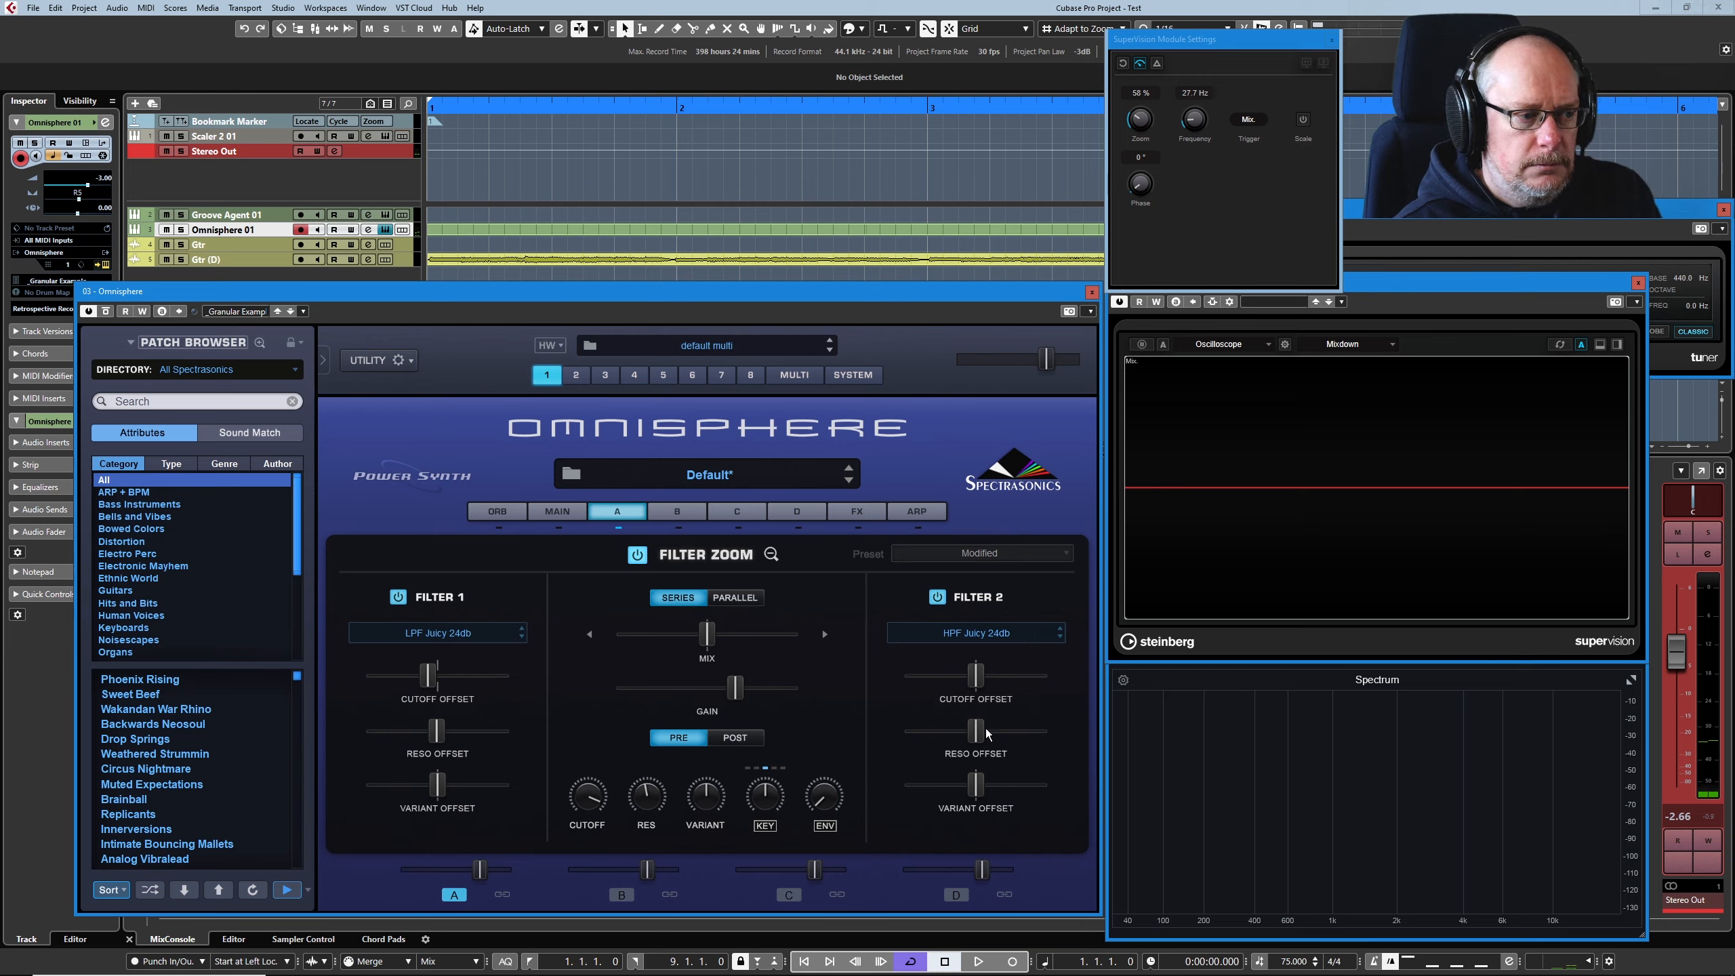
pyautogui.moveTo(976, 676); pyautogui.dragTo(967, 685)
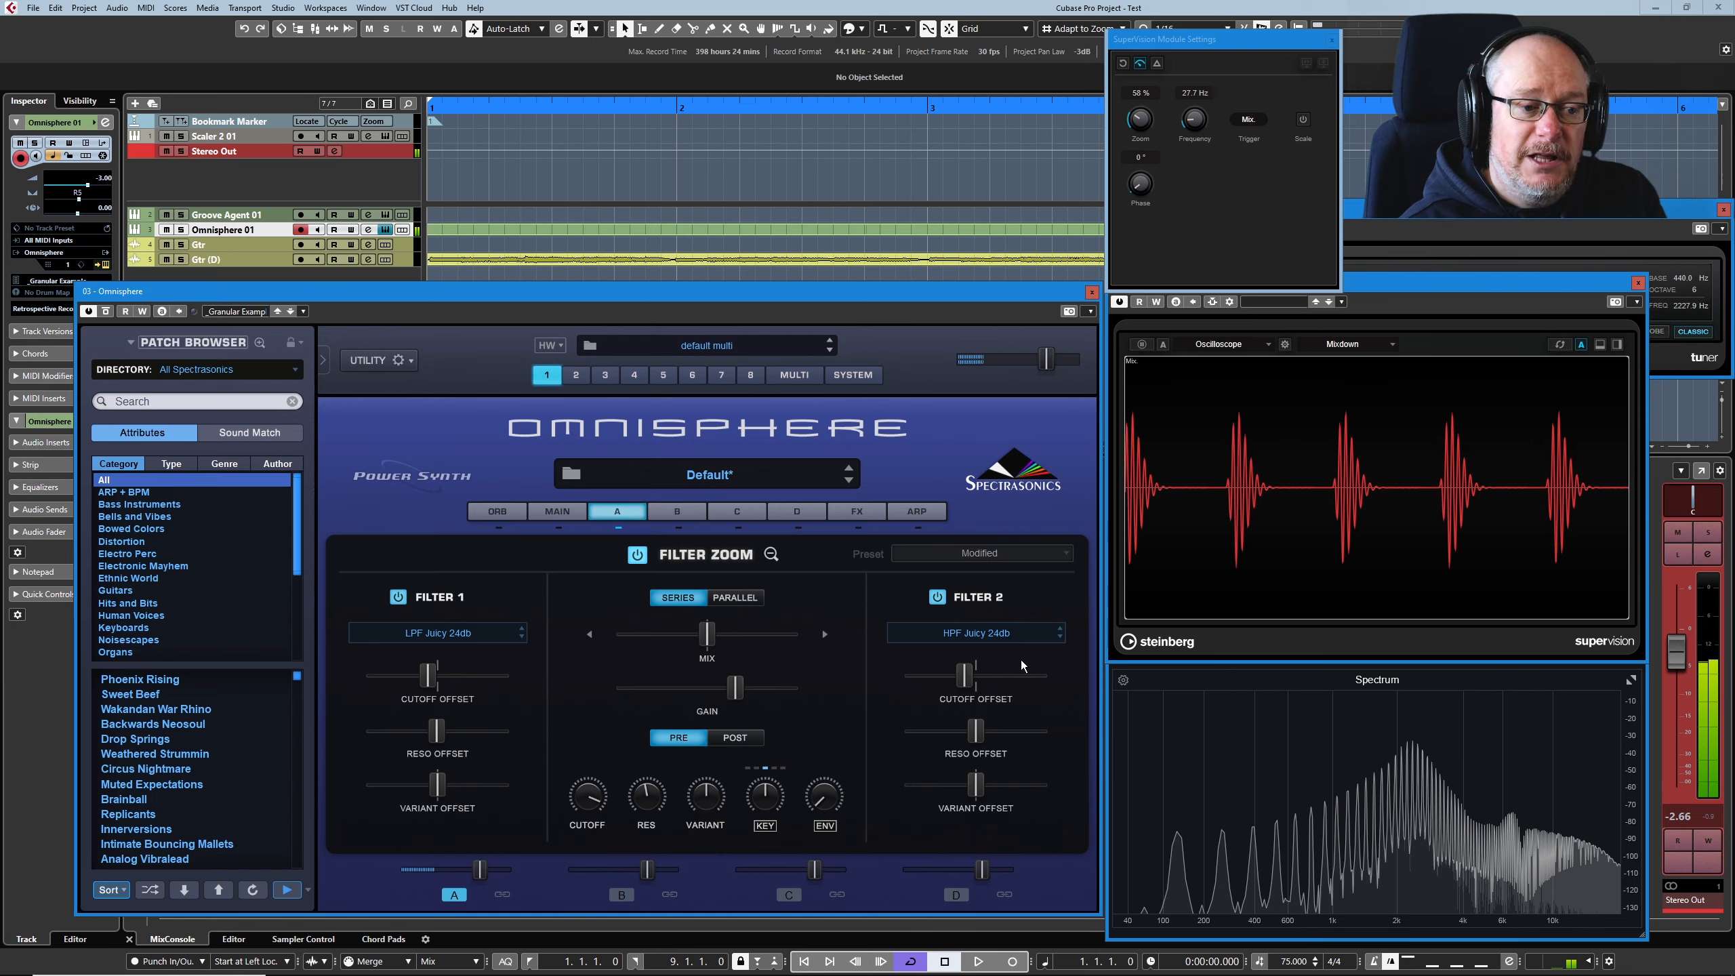
pyautogui.moveTo(964, 676); pyautogui.dragTo(965, 677)
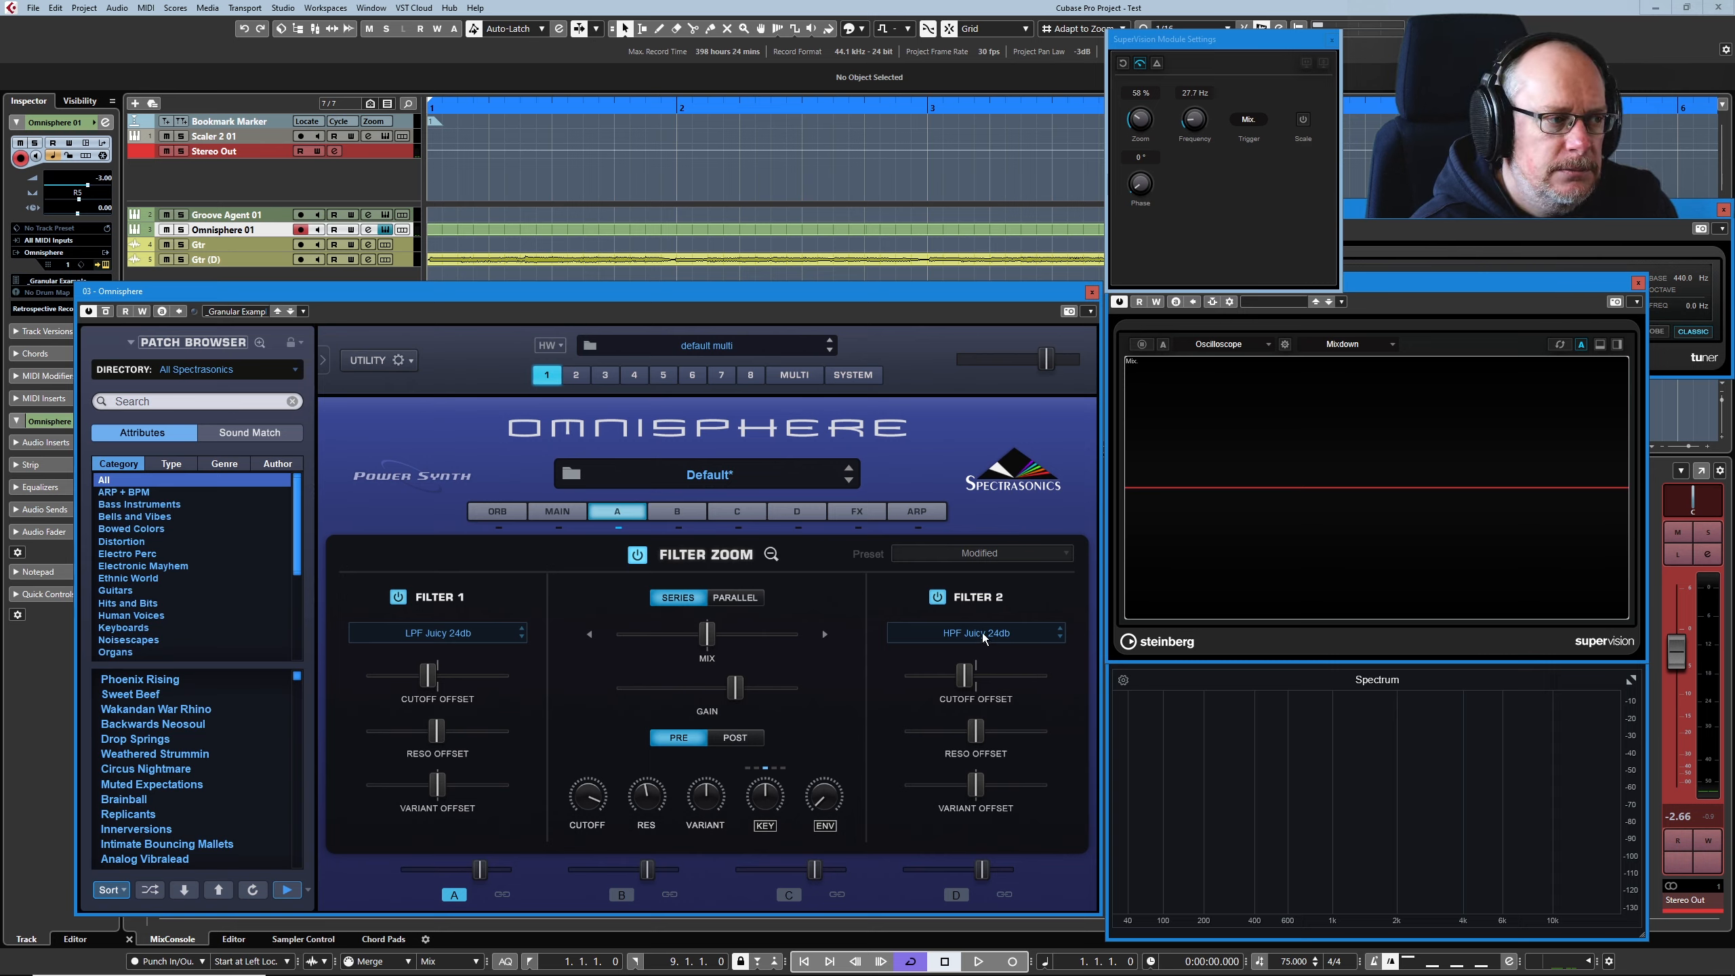
# Step: Compare the series and parallel filter structures, ending on Parallel, and sweep the filter mix before returning it to centre
pyautogui.click(748, 599)
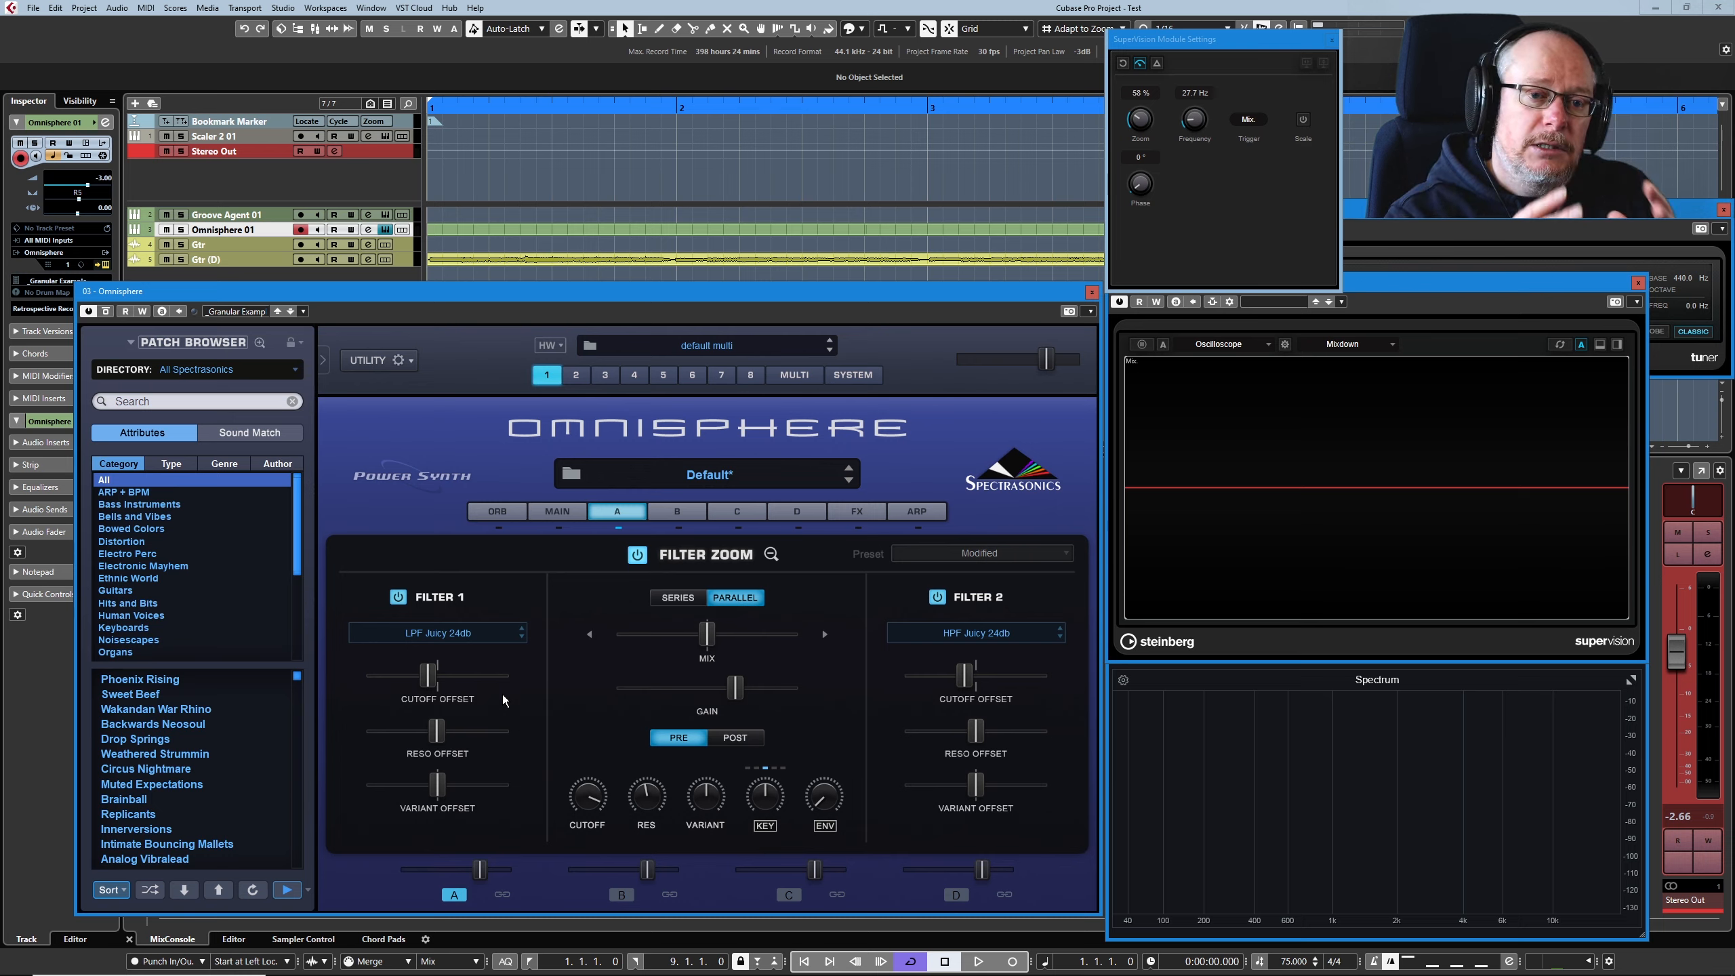
pyautogui.click(687, 594)
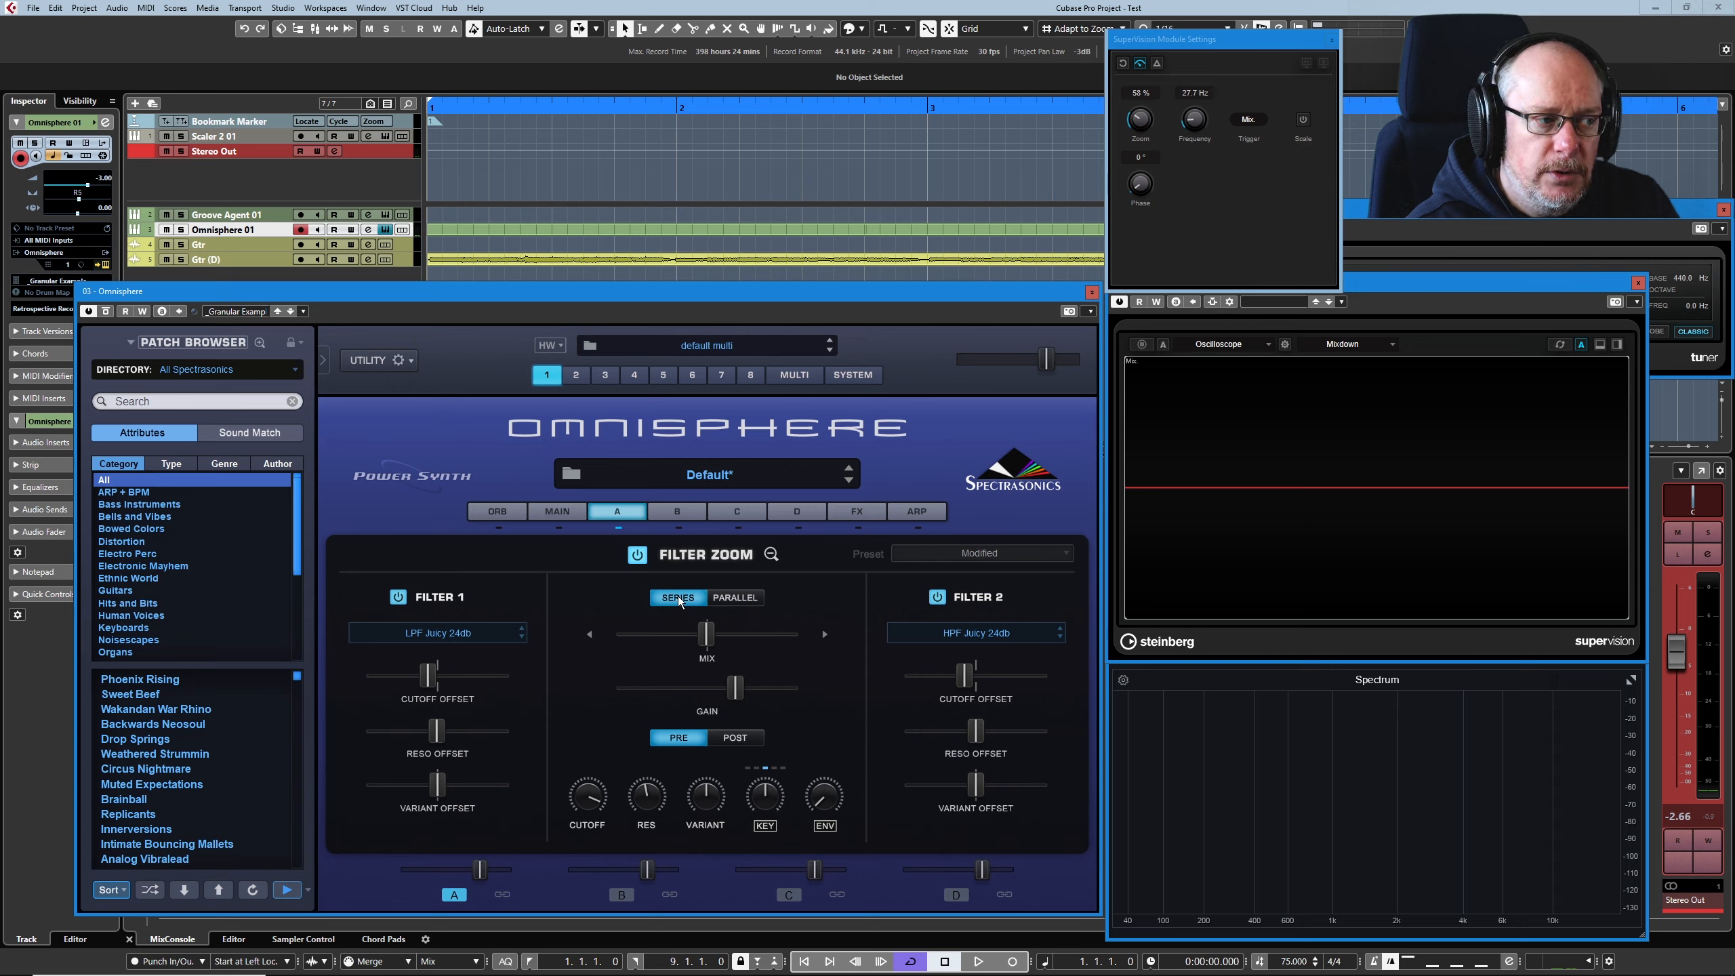
pyautogui.moveTo(706, 634); pyautogui.dragTo(915, 644)
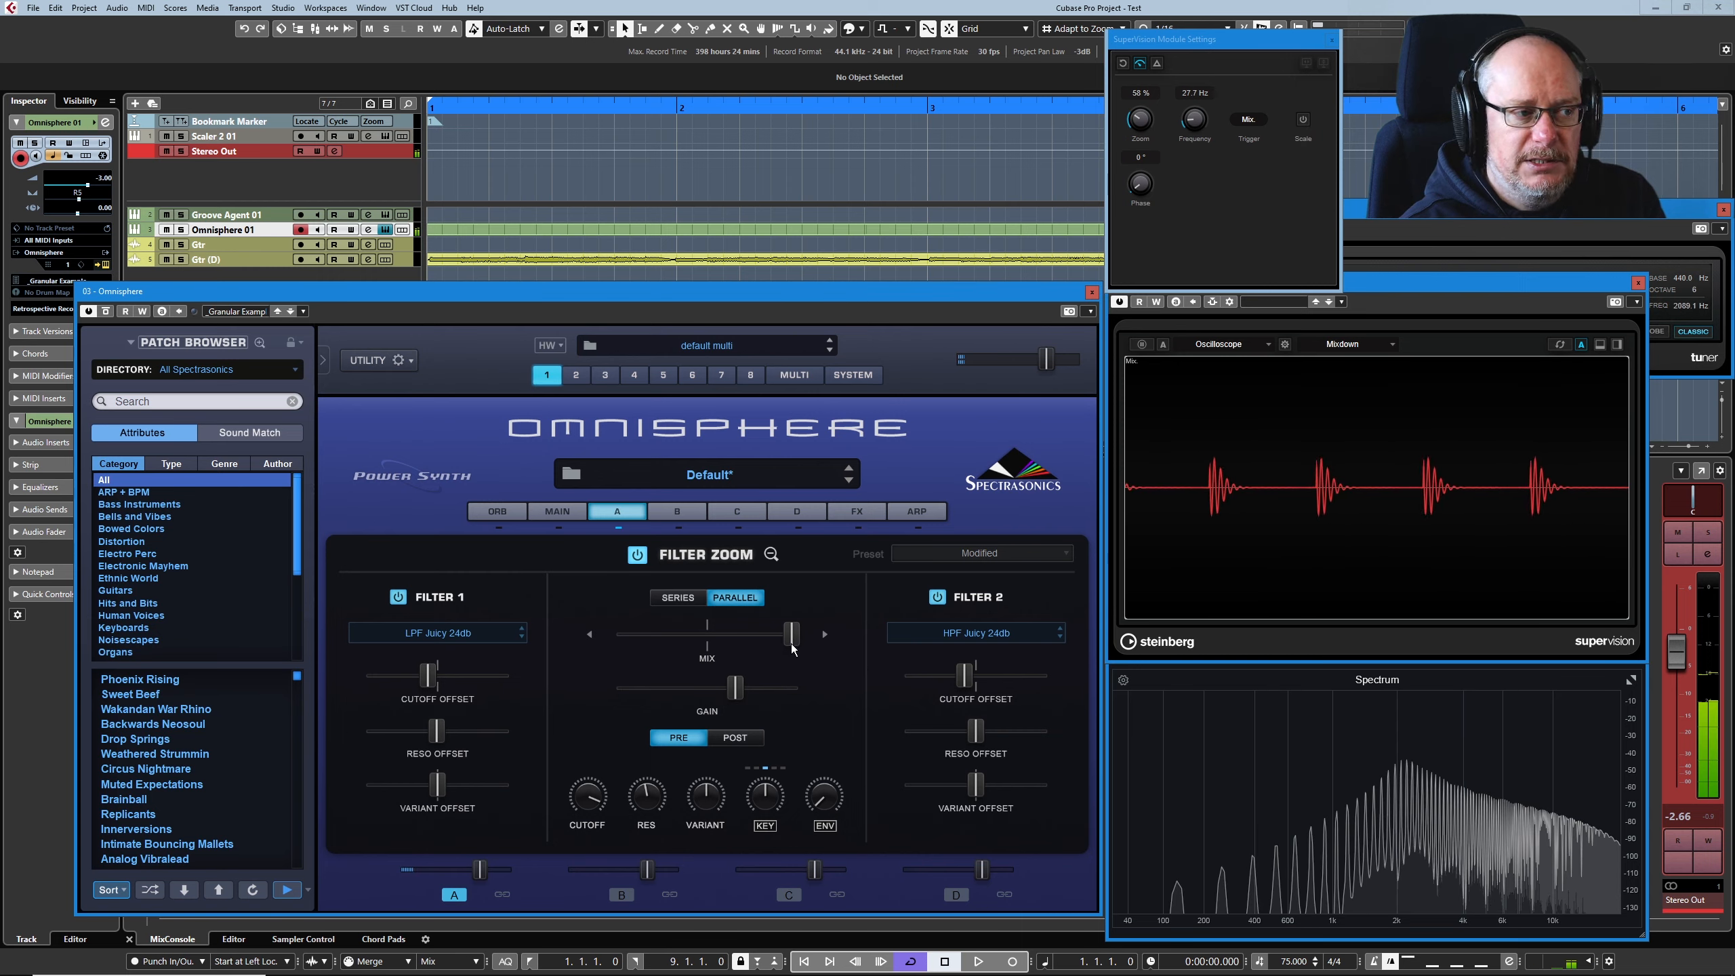
pyautogui.moveTo(791, 634); pyautogui.dragTo(708, 637)
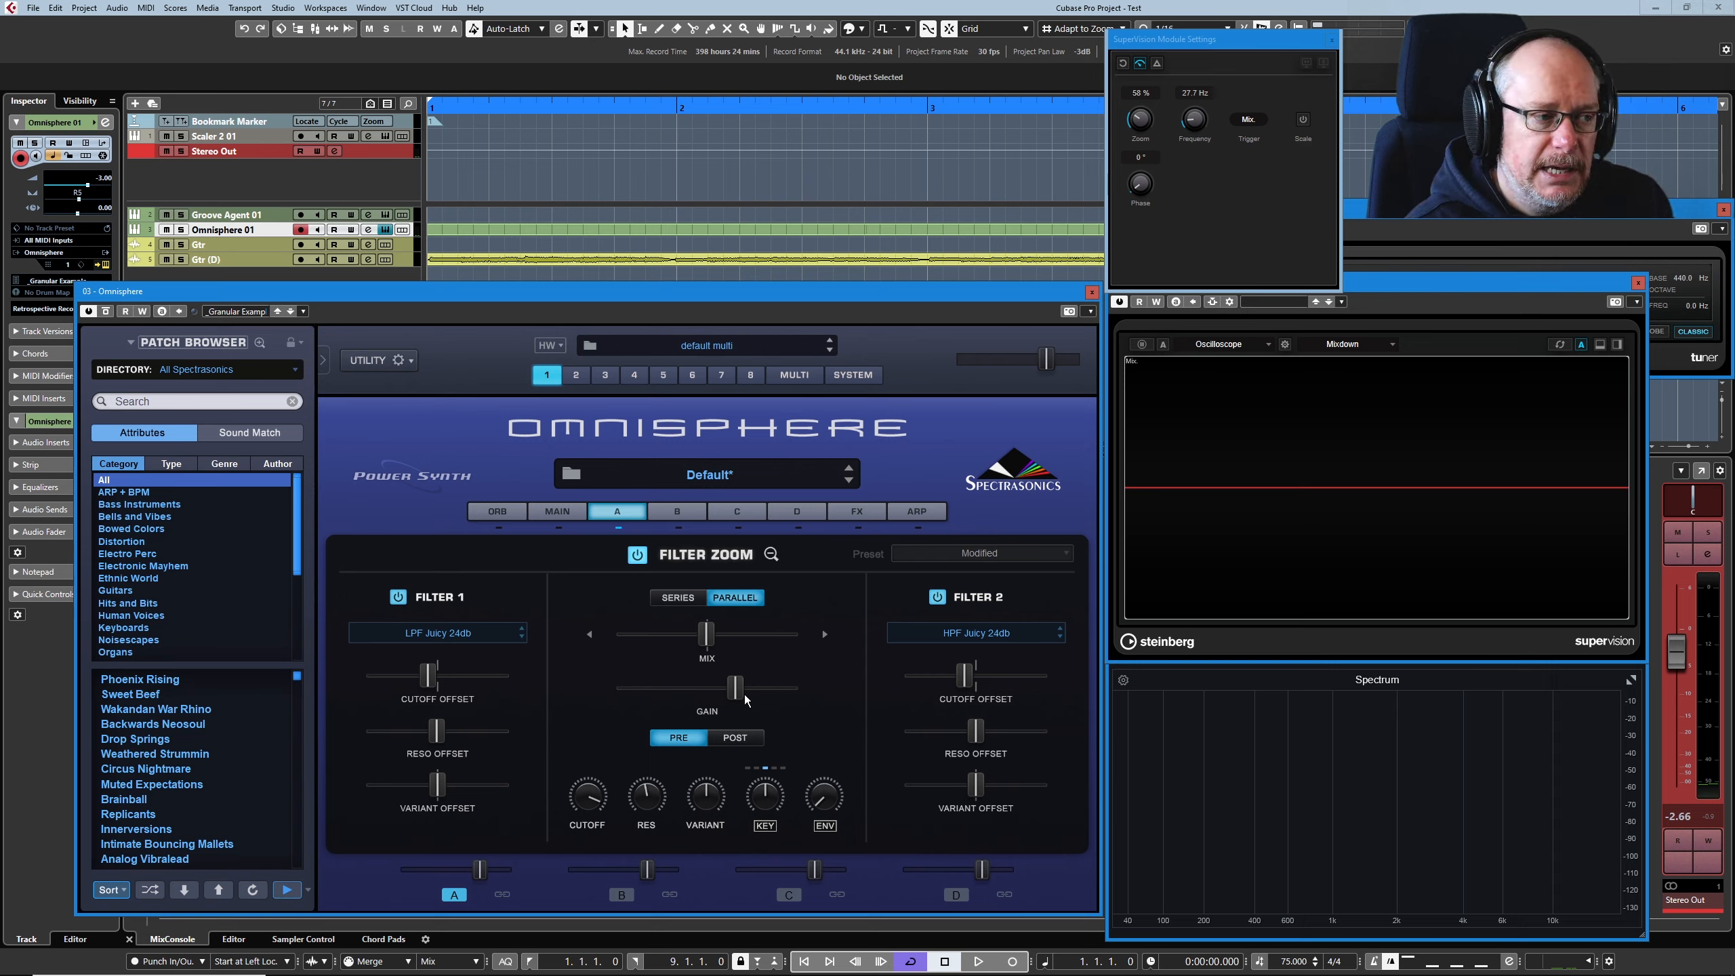
# Step: Raise the filter gain to 9.54 dB in the layer overview, and reduce it to slightly above centre in the zoomed filter view
pyautogui.click(771, 555)
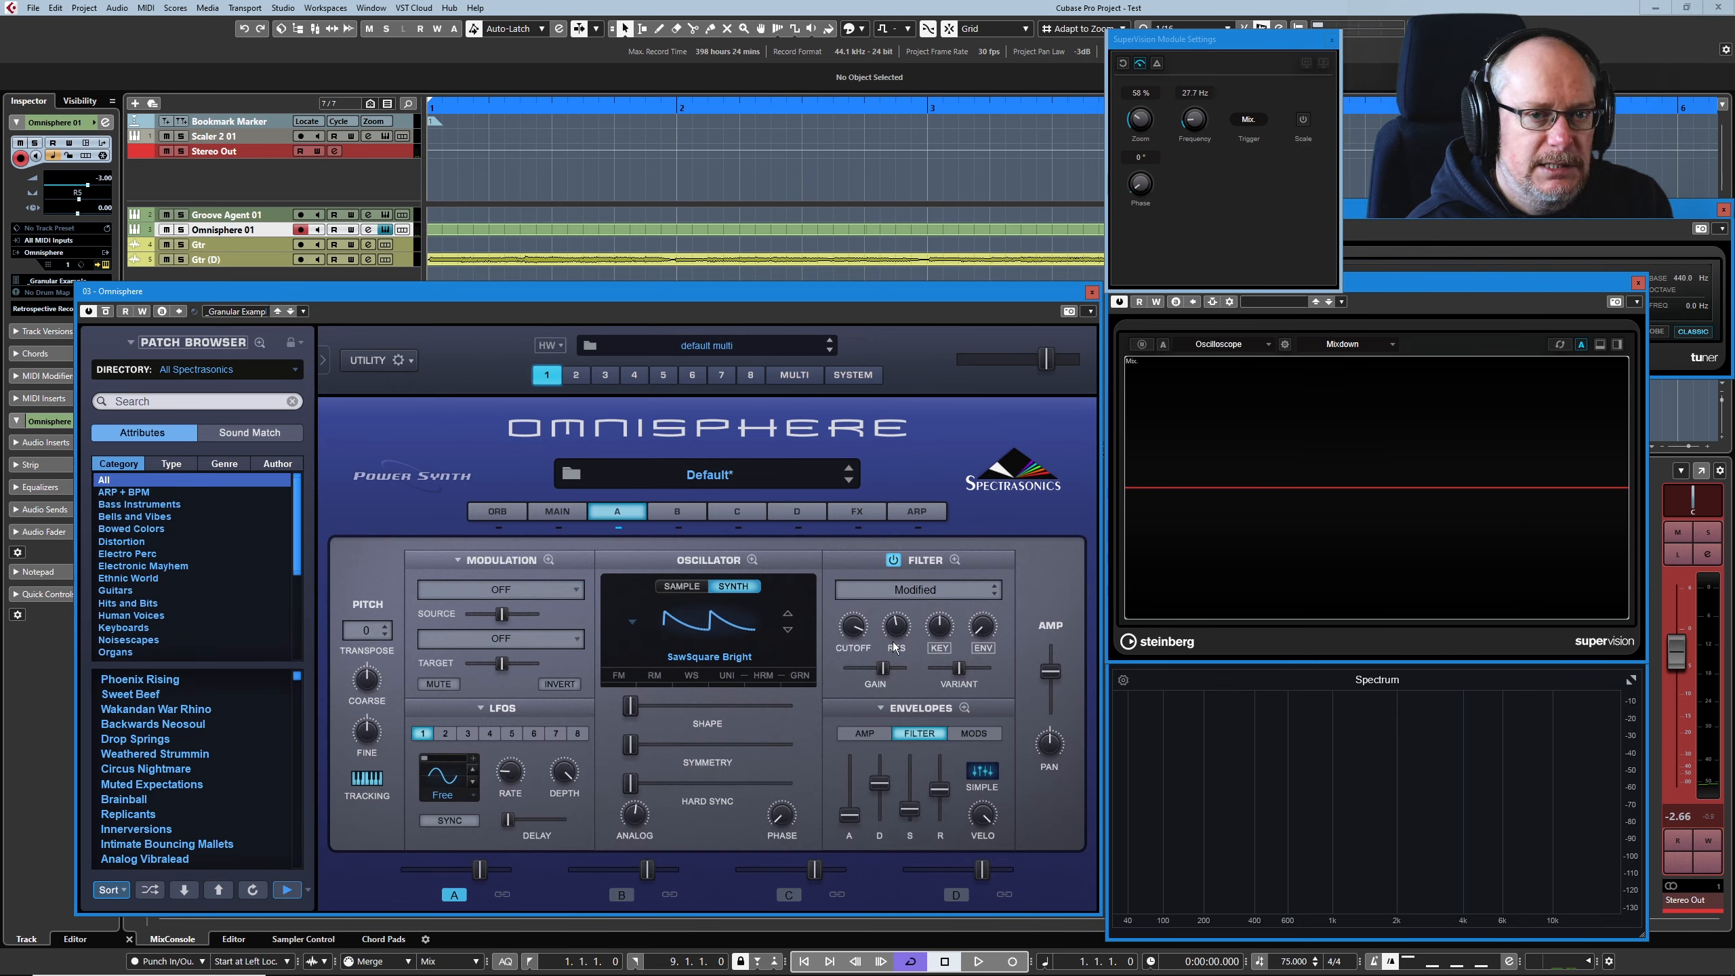
pyautogui.moveTo(882, 670); pyautogui.dragTo(900, 670)
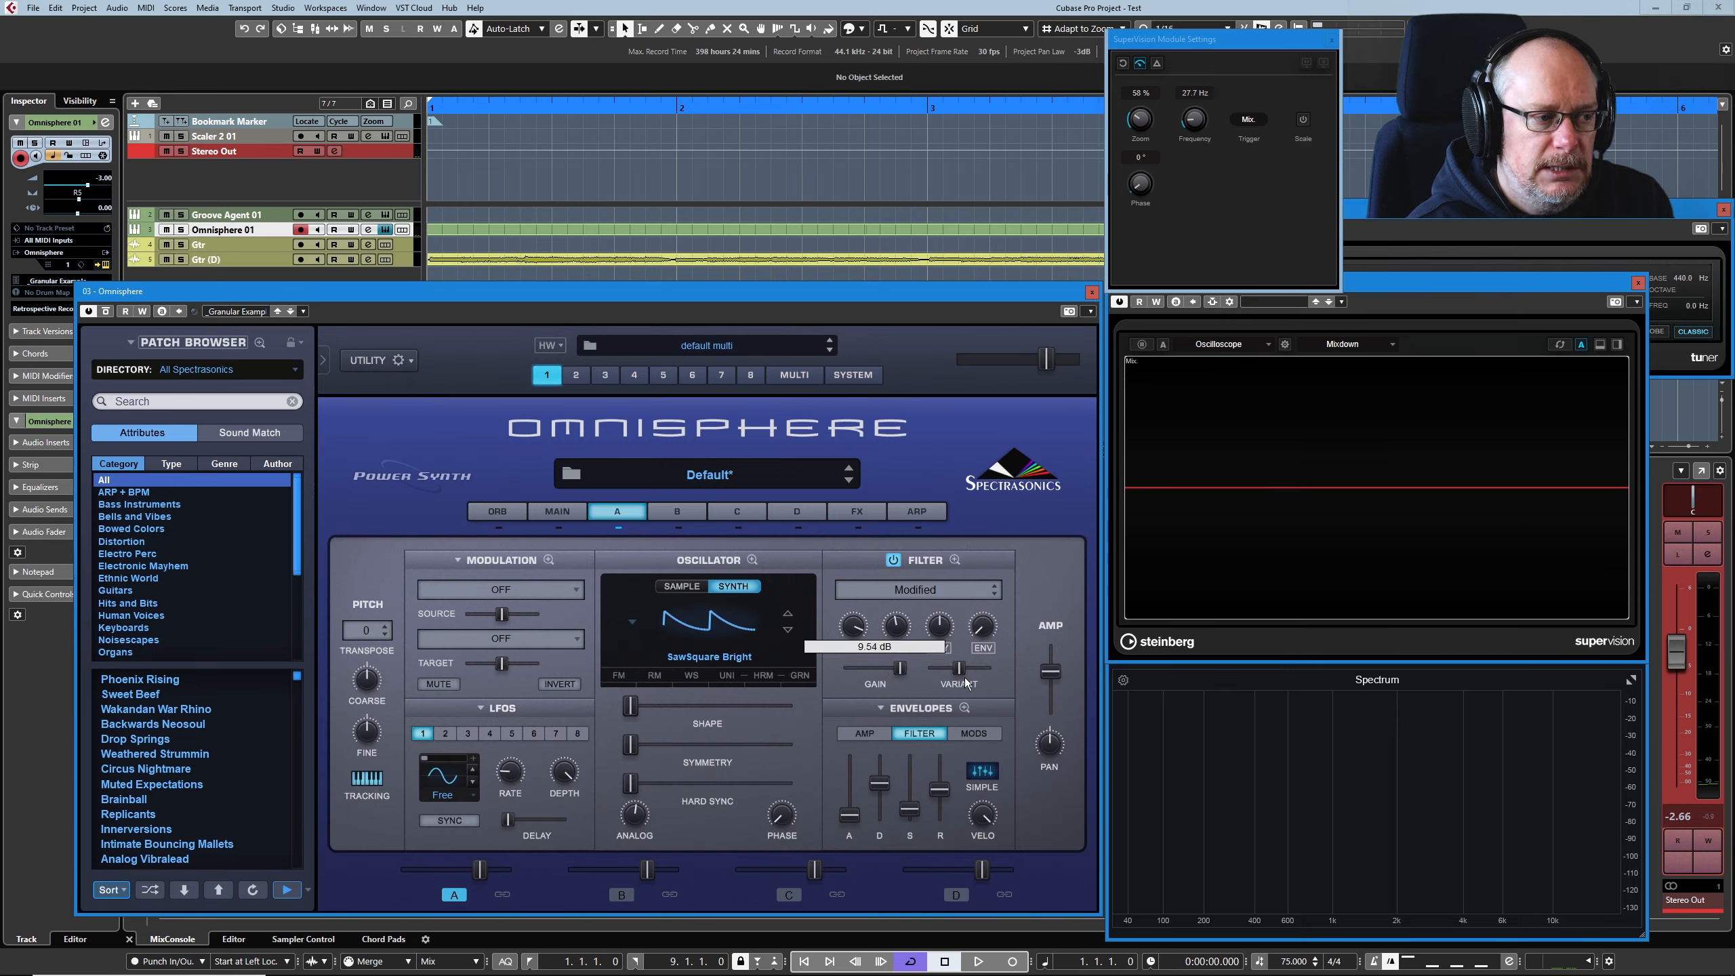
pyautogui.click(953, 561)
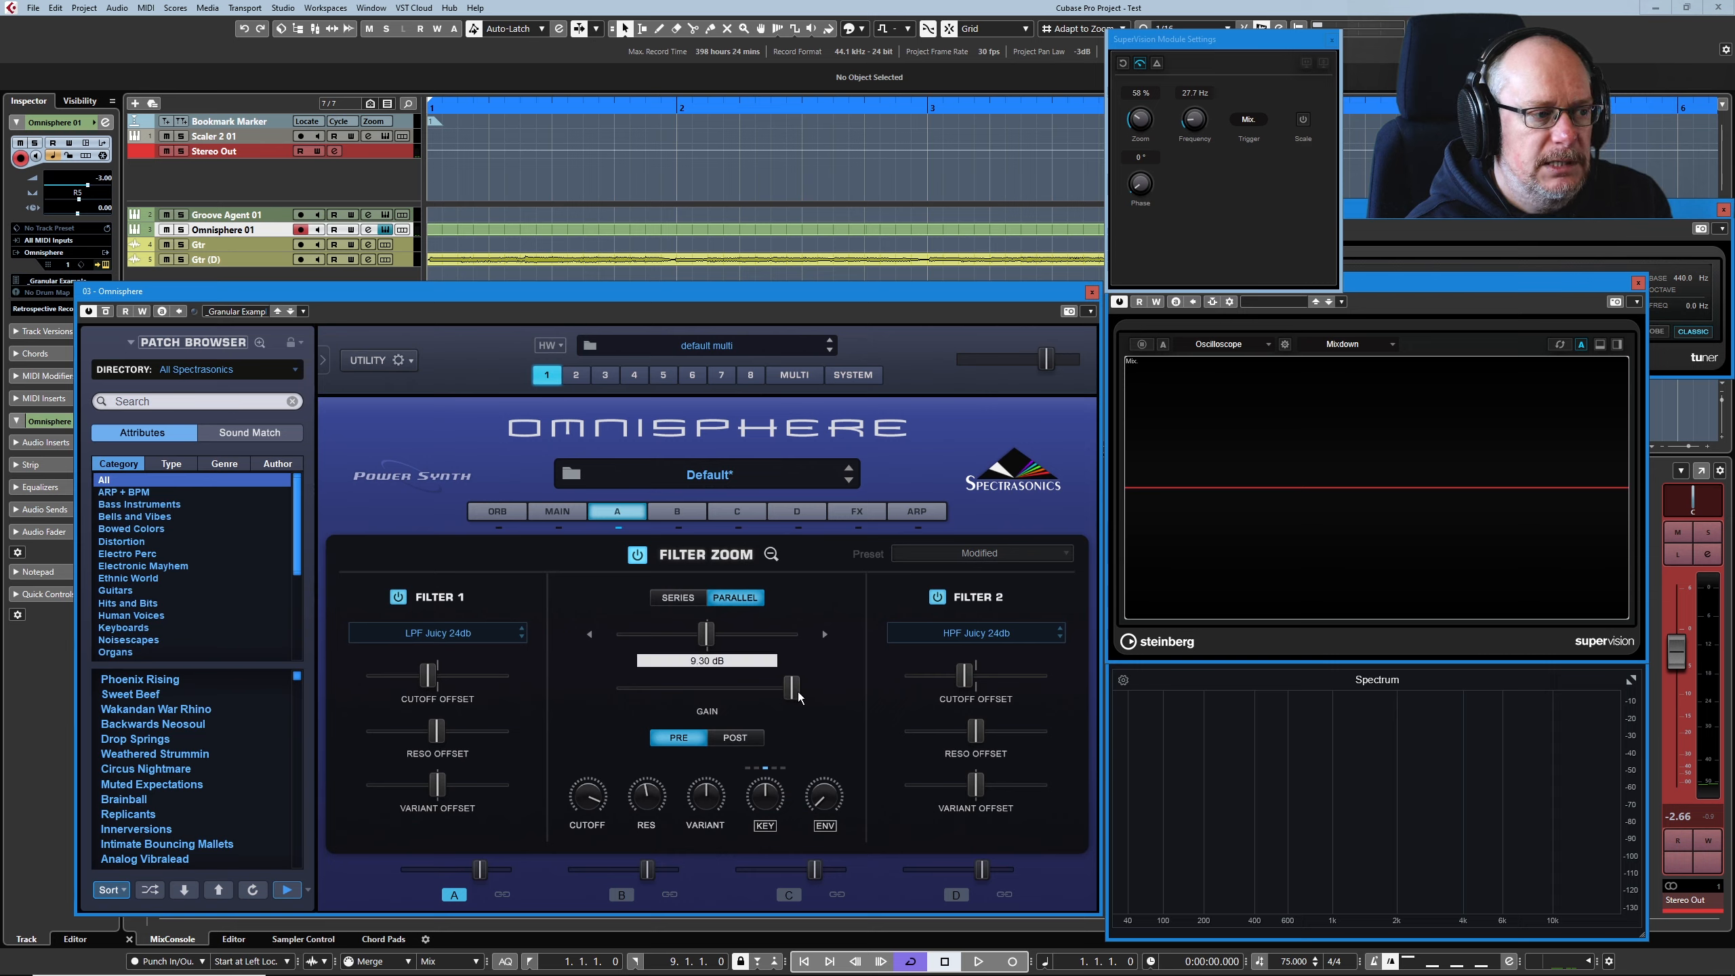
pyautogui.moveTo(796, 698); pyautogui.dragTo(723, 707)
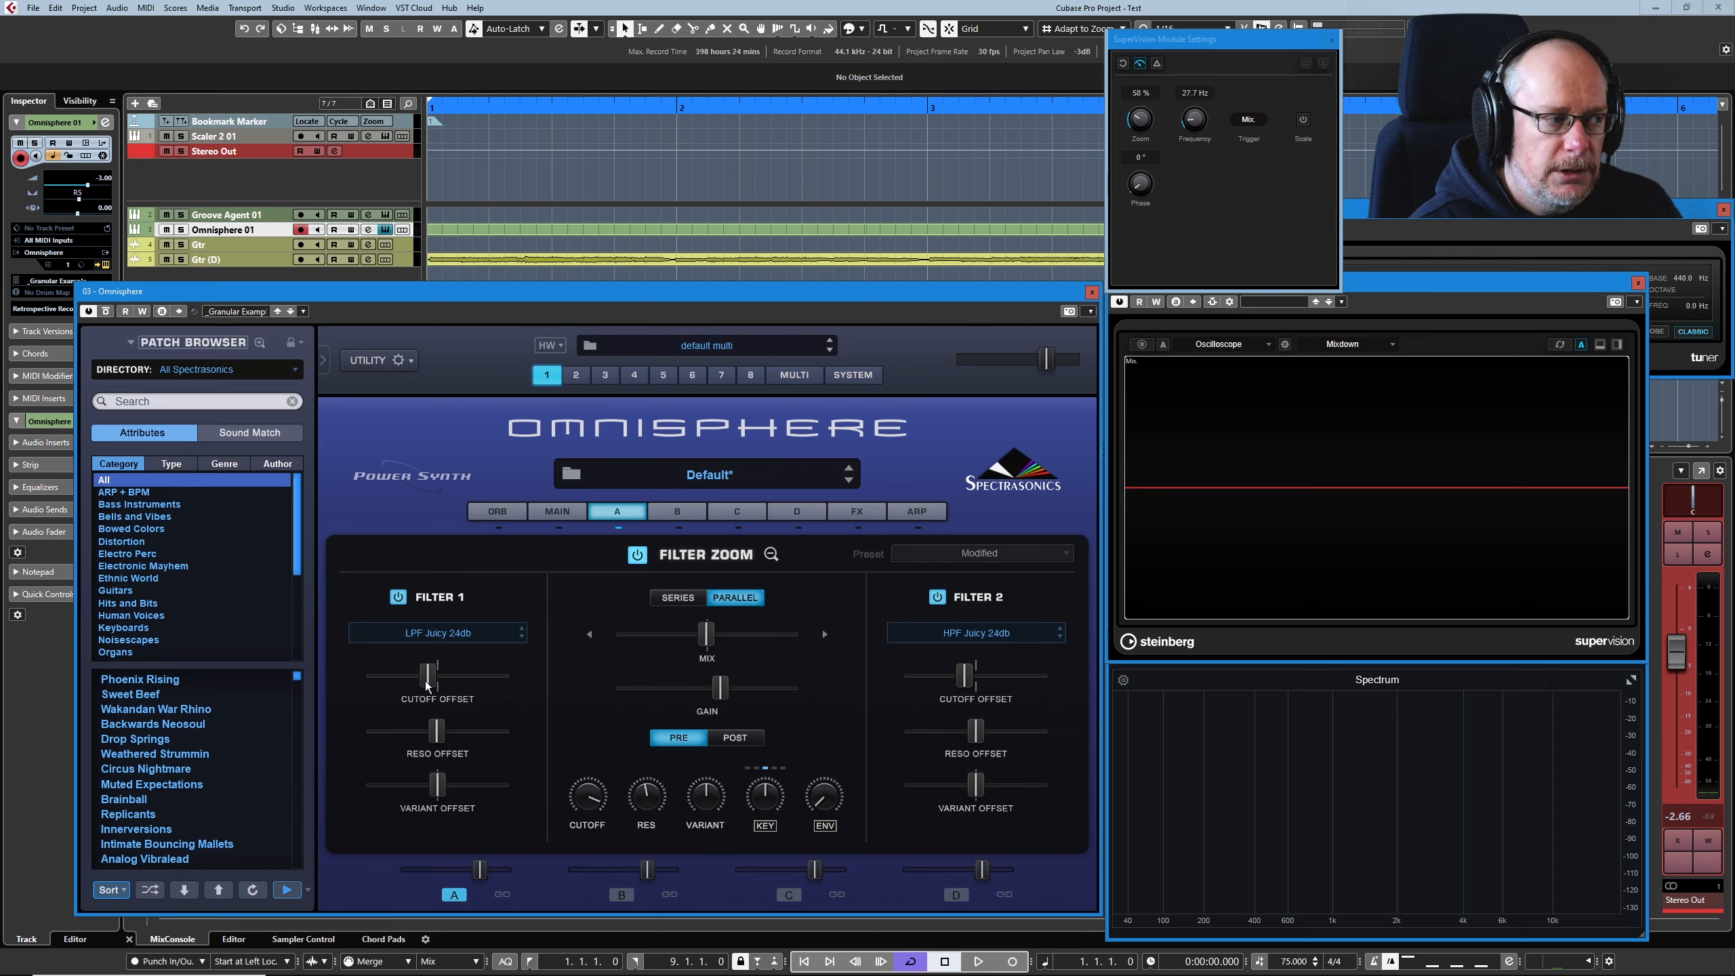
# Step: With Filter 2 switched off, bring Filter 1's cutoff offset close to centre while varying the shared cutoff
pyautogui.moveTo(428, 681); pyautogui.dragTo(431, 680)
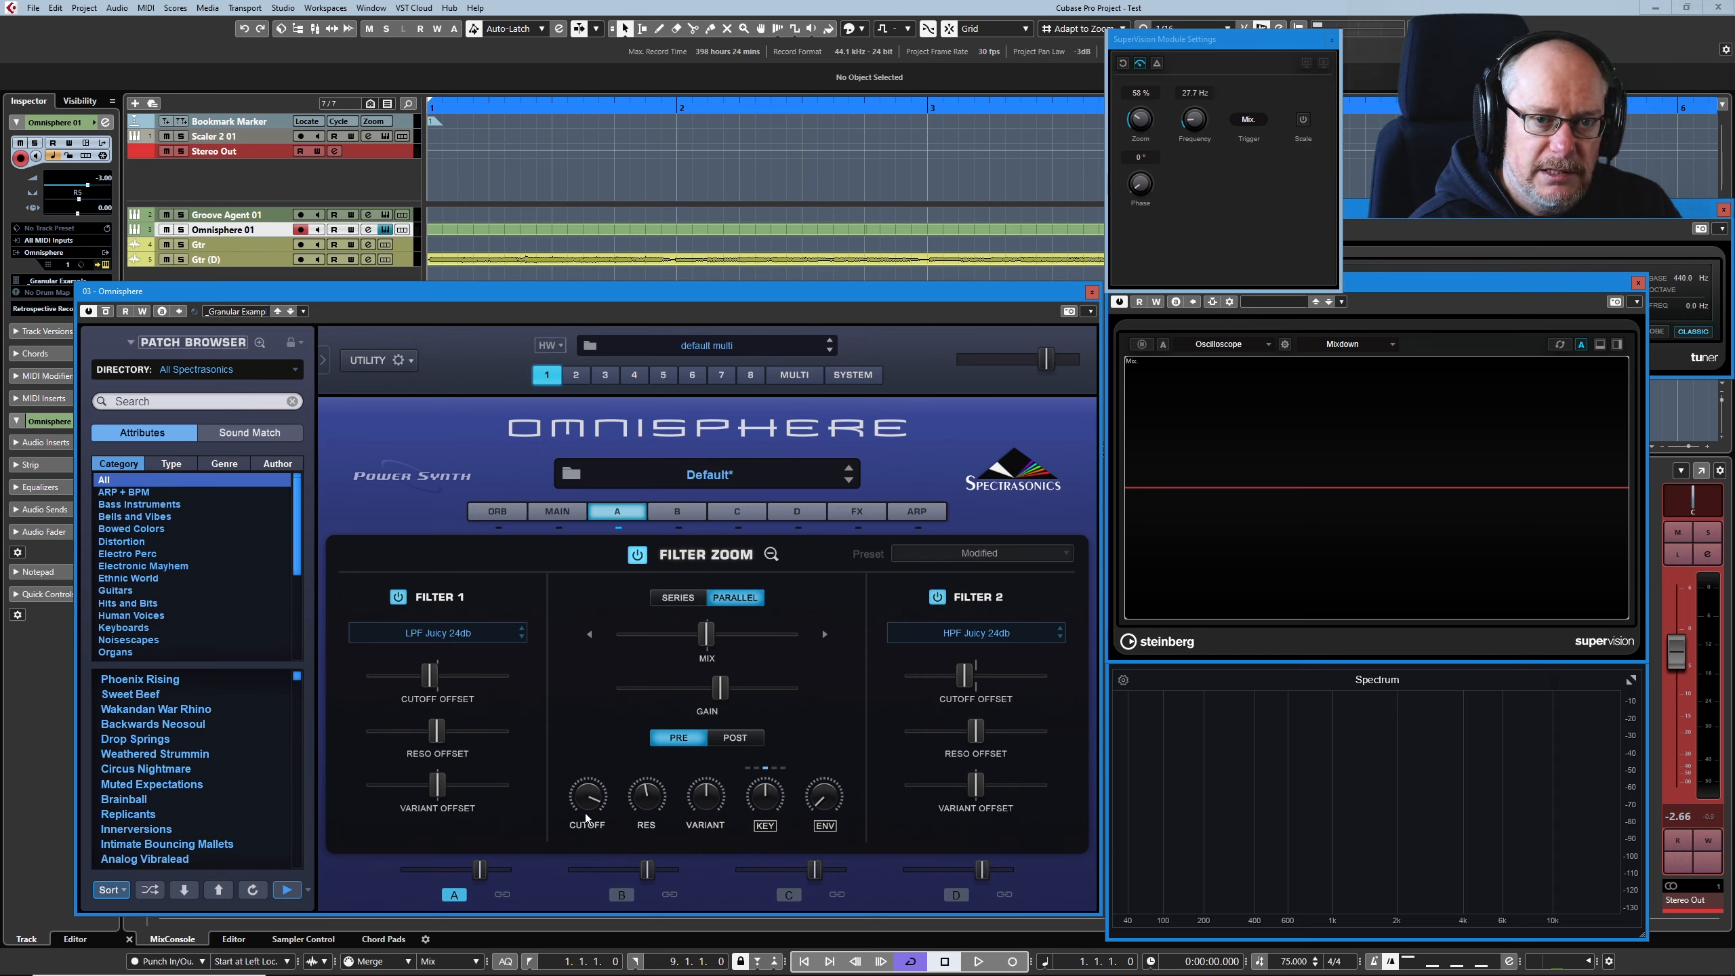
pyautogui.moveTo(587, 813); pyautogui.dragTo(587, 786)
pyautogui.click(939, 596)
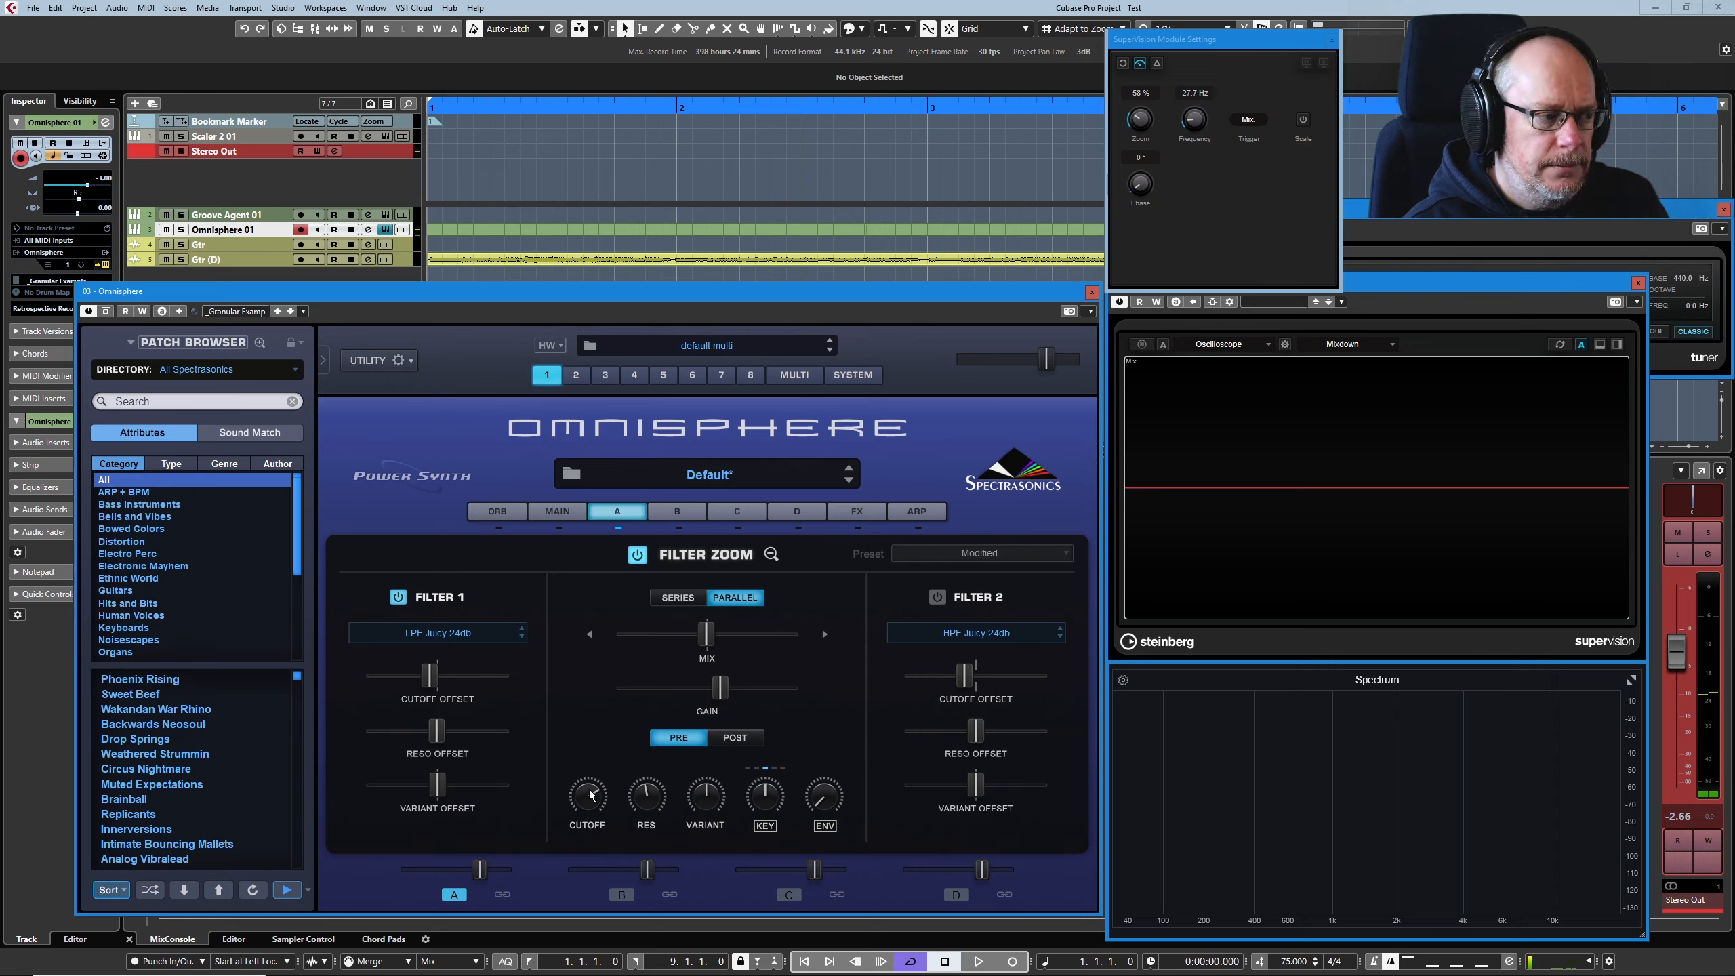
pyautogui.moveTo(587, 797)
pyautogui.mouseDown()
pyautogui.moveTo(594, 831)
pyautogui.moveTo(588, 797)
pyautogui.mouseUp()
pyautogui.moveTo(425, 673); pyautogui.dragTo(442, 704)
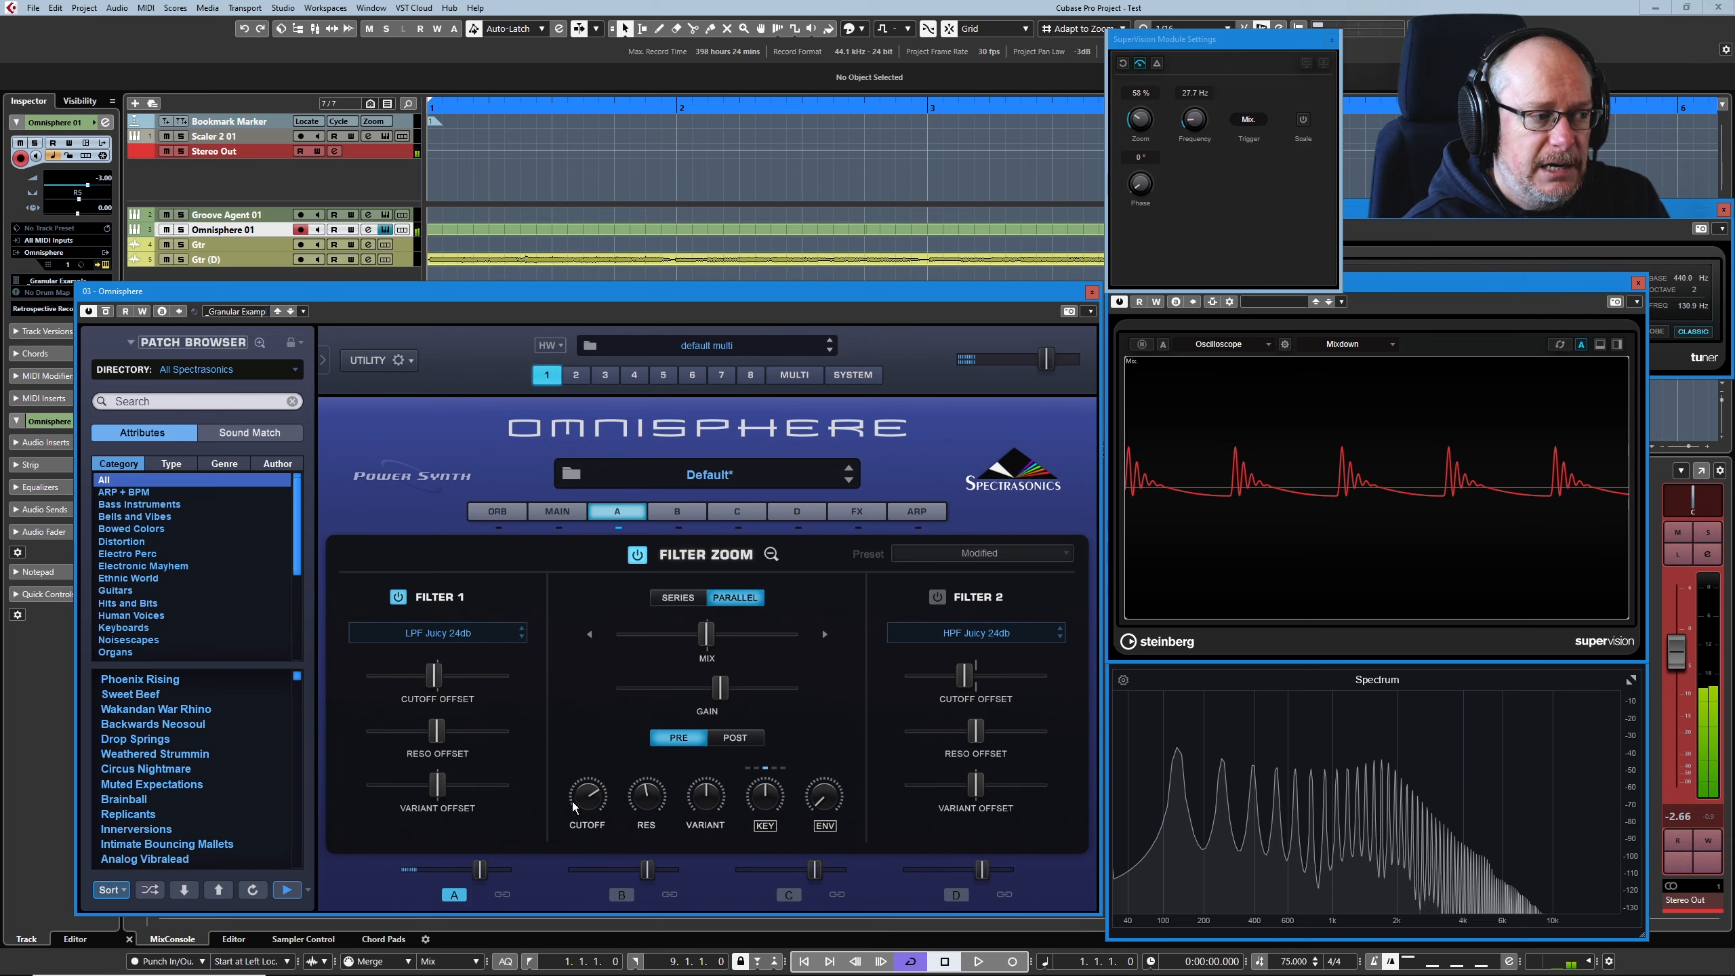
pyautogui.moveTo(584, 805); pyautogui.dragTo(586, 789)
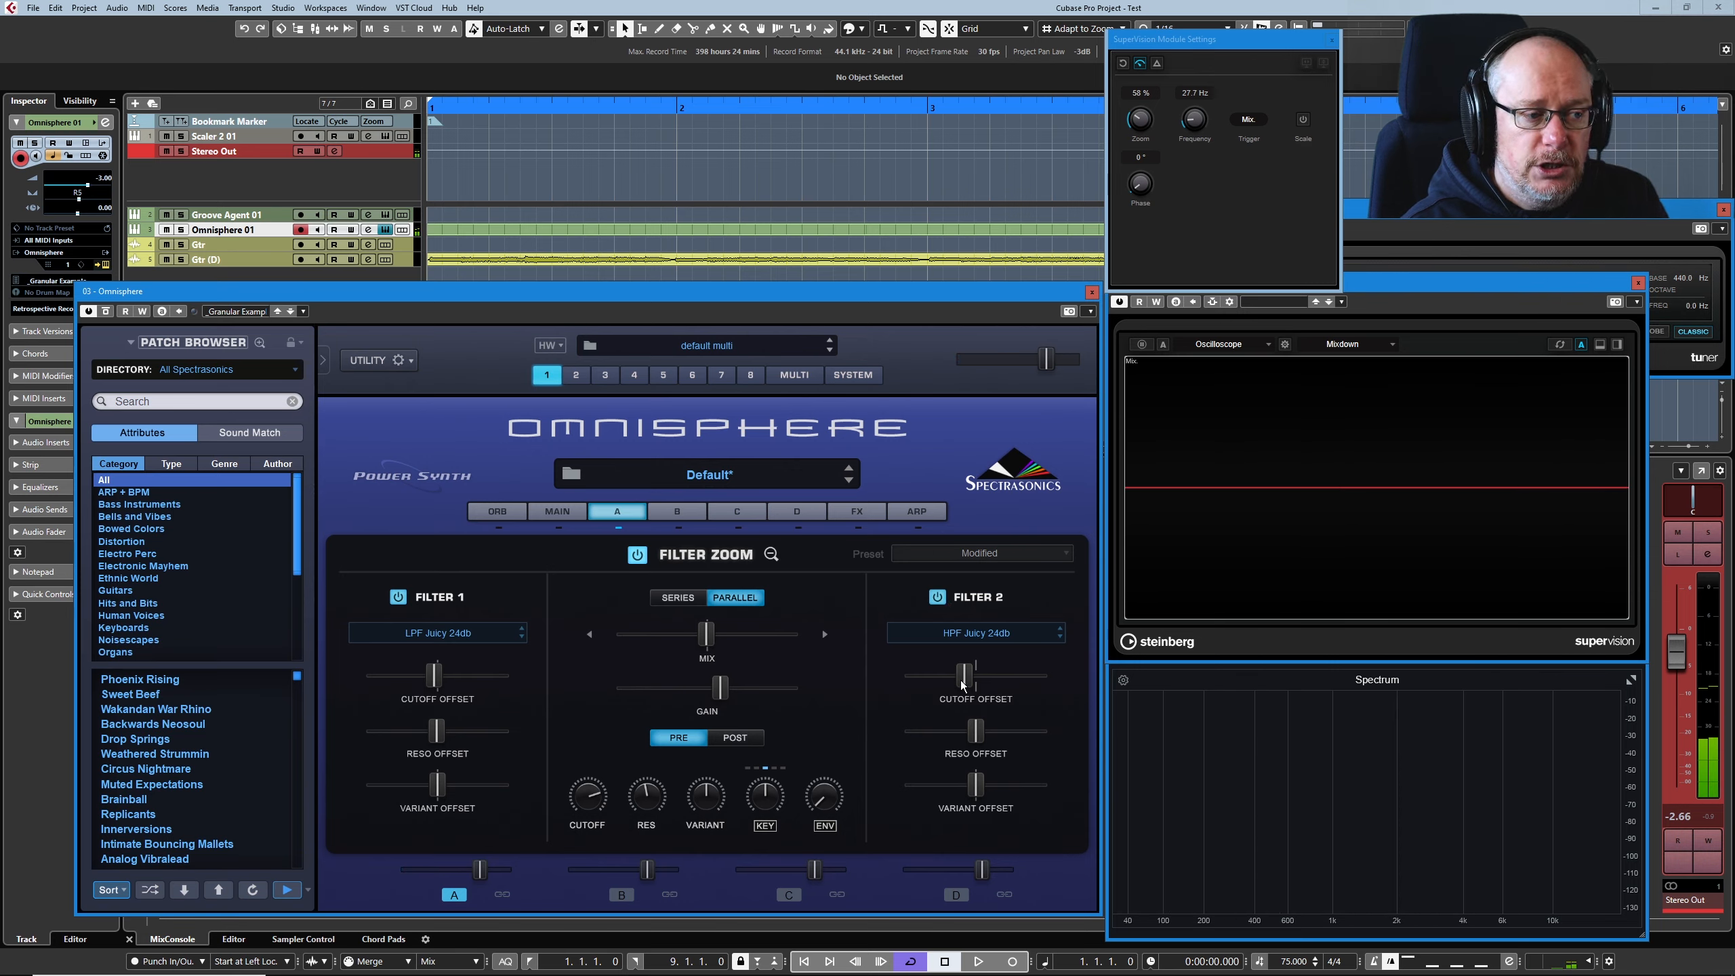
# Step: Raise Filter 2's cutoff offset slightly above centre and fine-tune Filter 1's to slightly below centre
pyautogui.moveTo(965, 678); pyautogui.dragTo(985, 679)
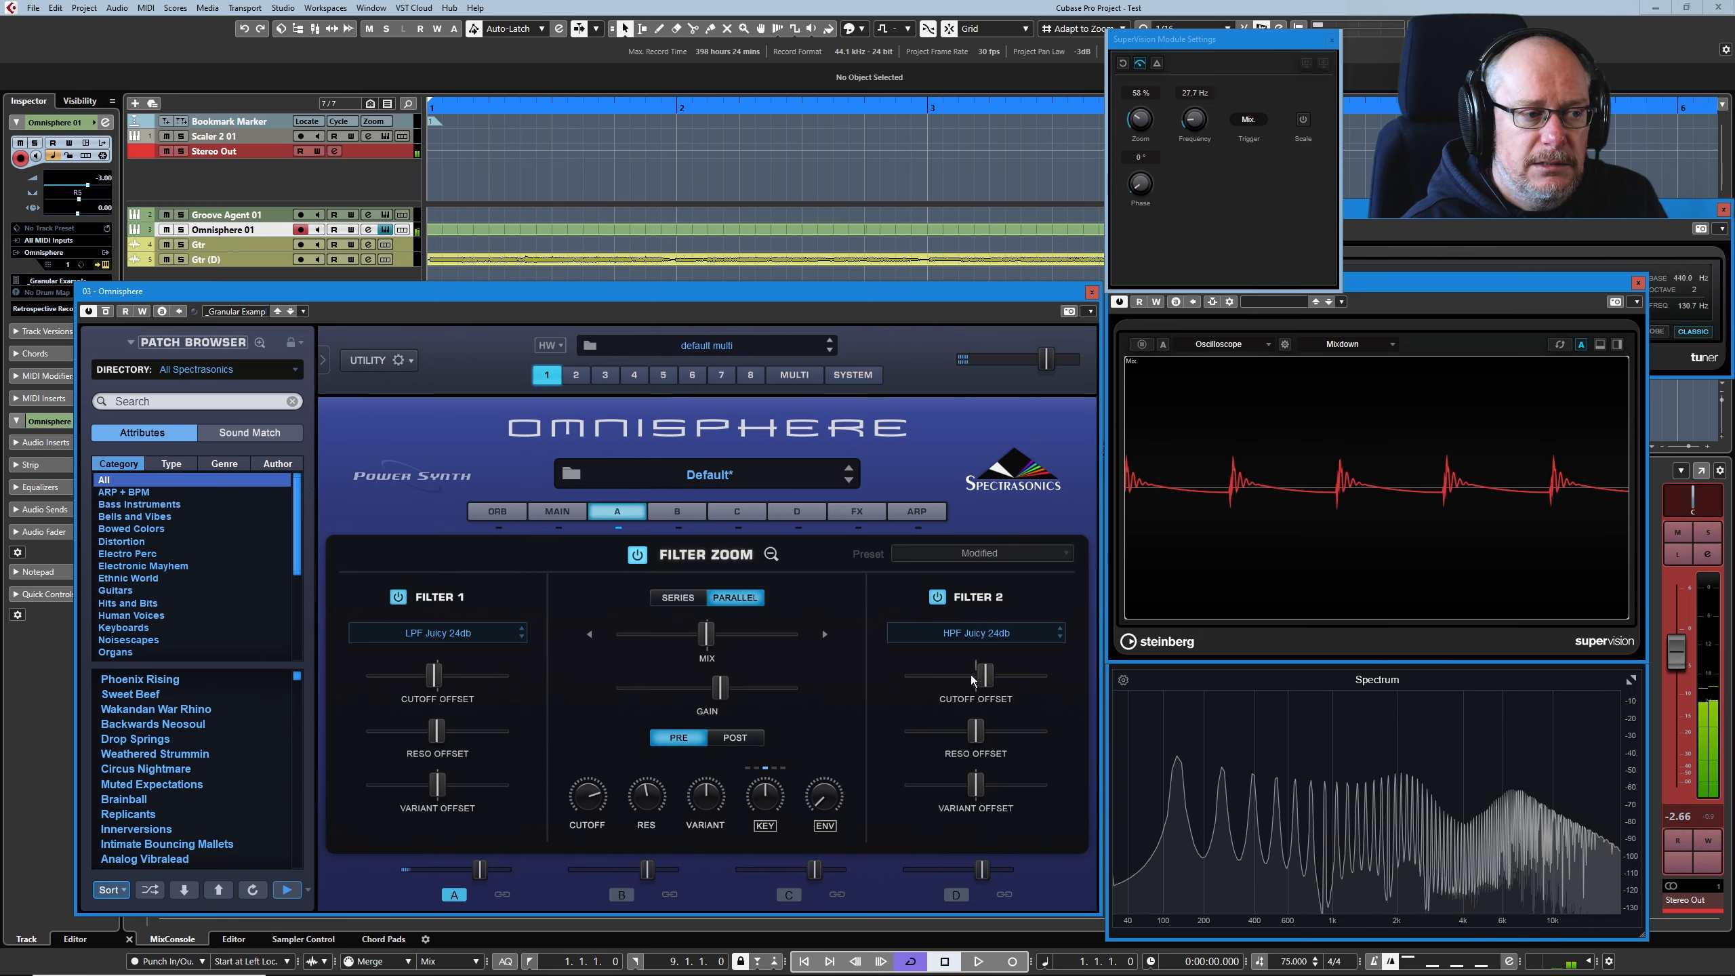
pyautogui.moveTo(444, 687); pyautogui.dragTo(423, 682)
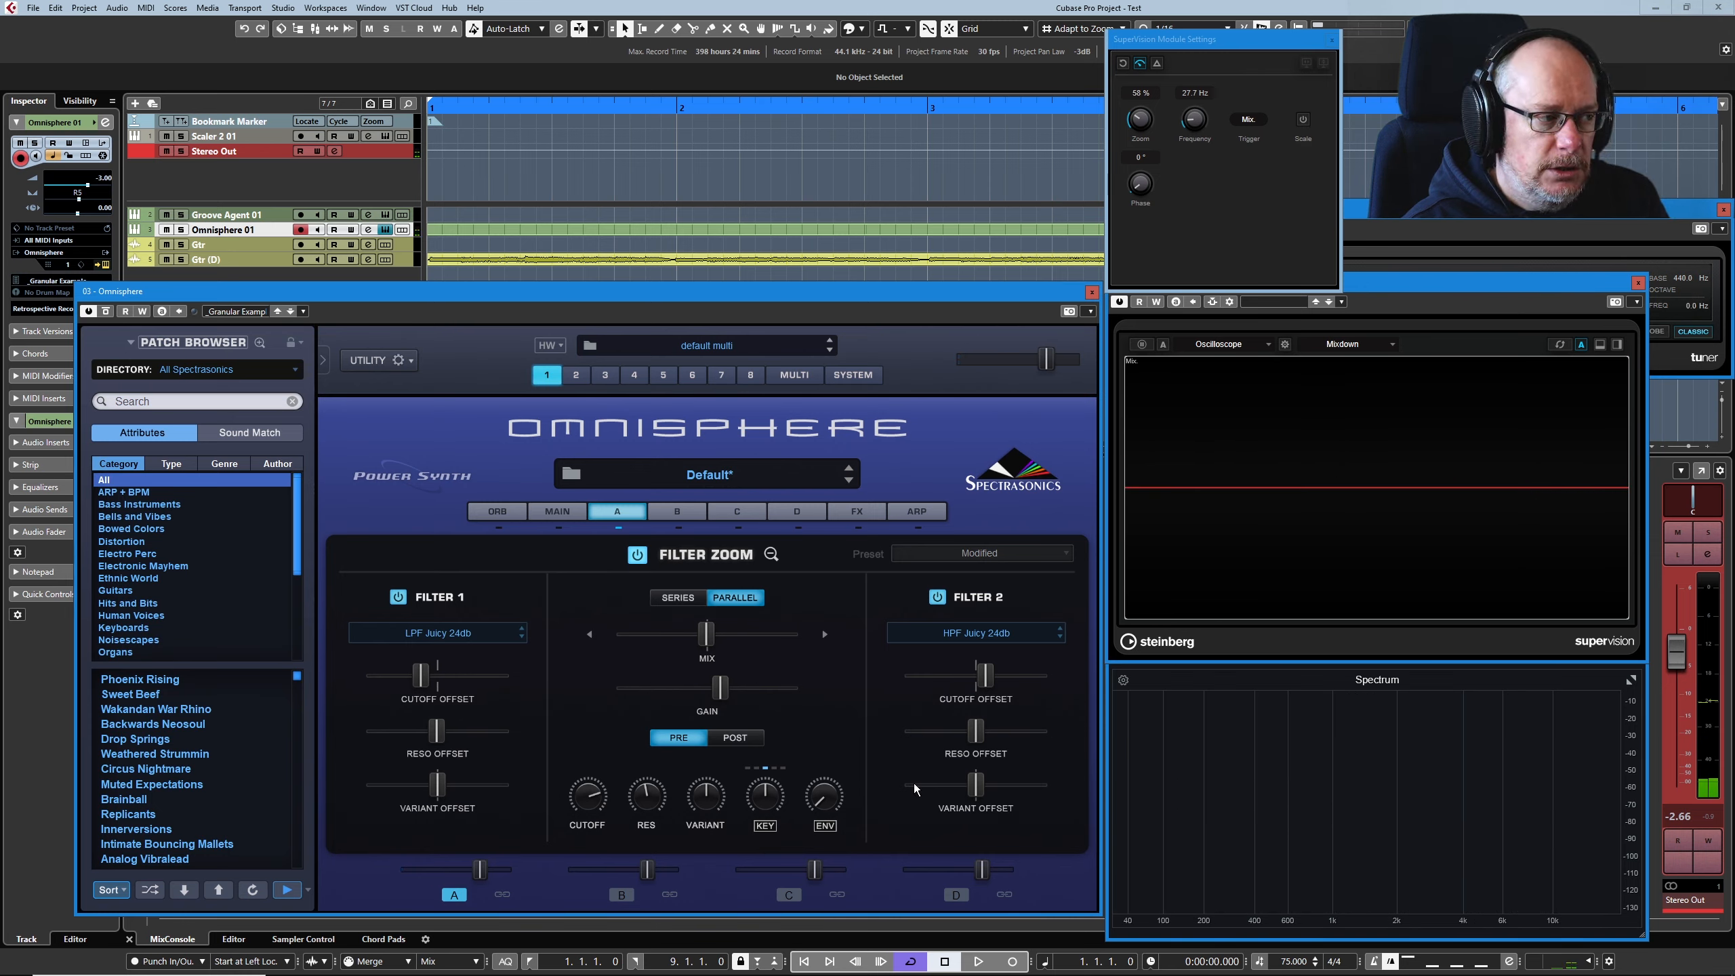
pyautogui.moveTo(432, 681); pyautogui.dragTo(439, 687)
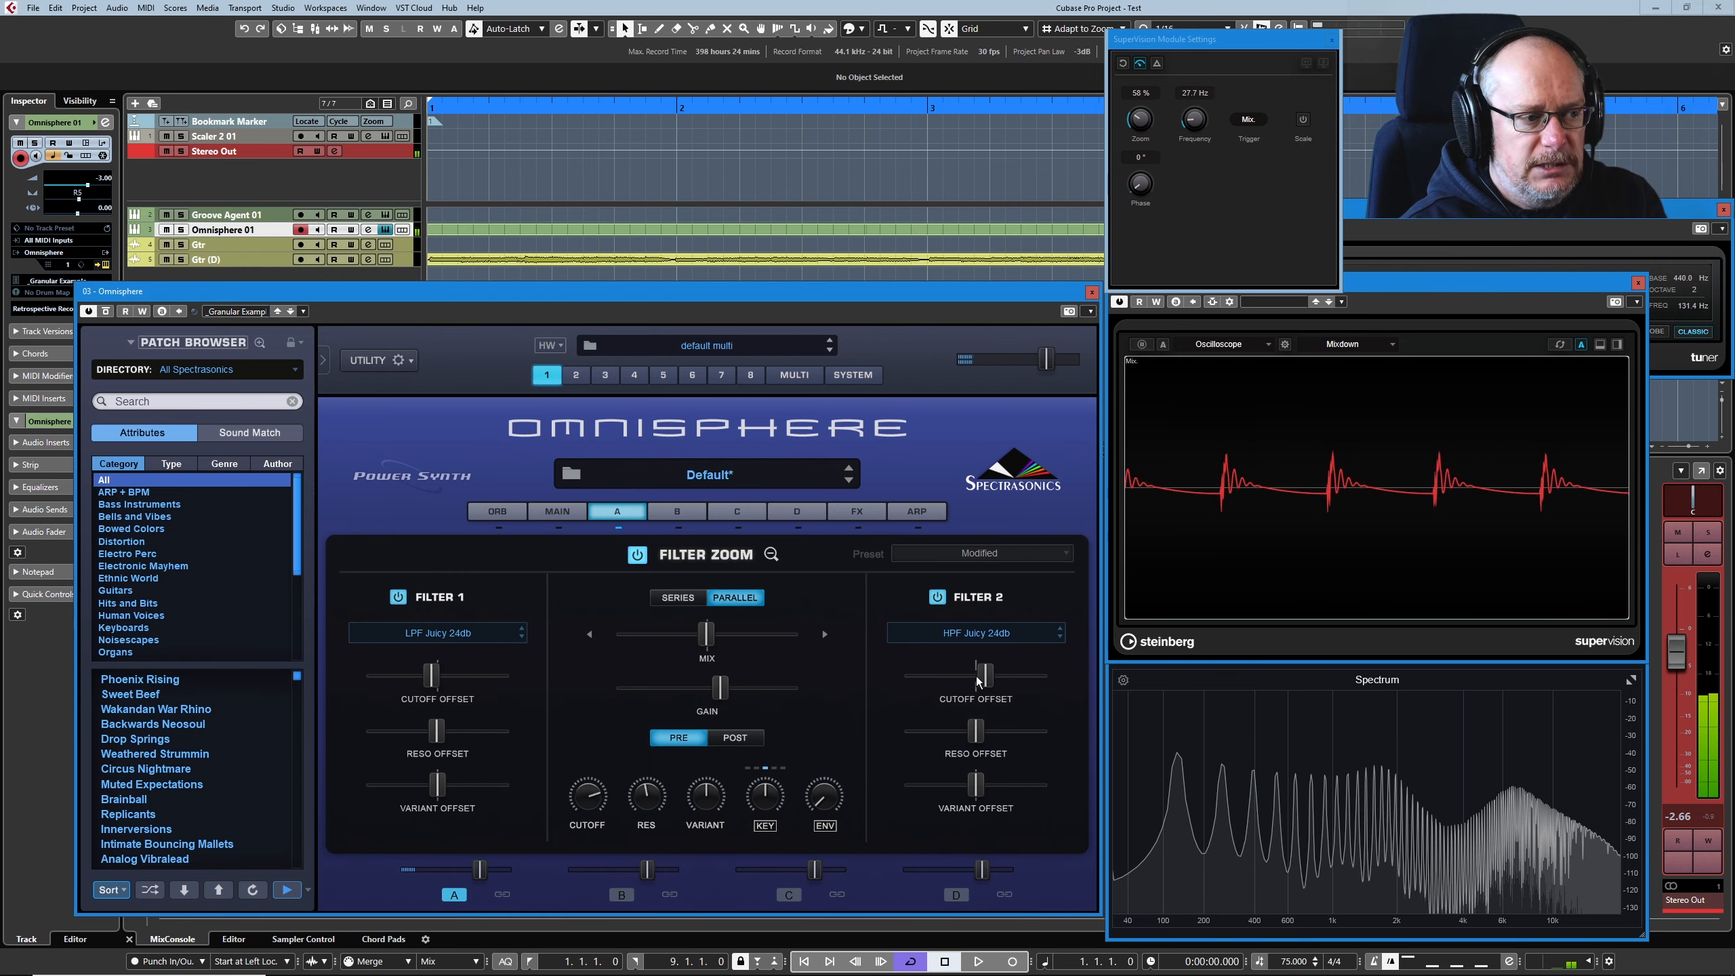
pyautogui.moveTo(985, 675); pyautogui.dragTo(985, 676)
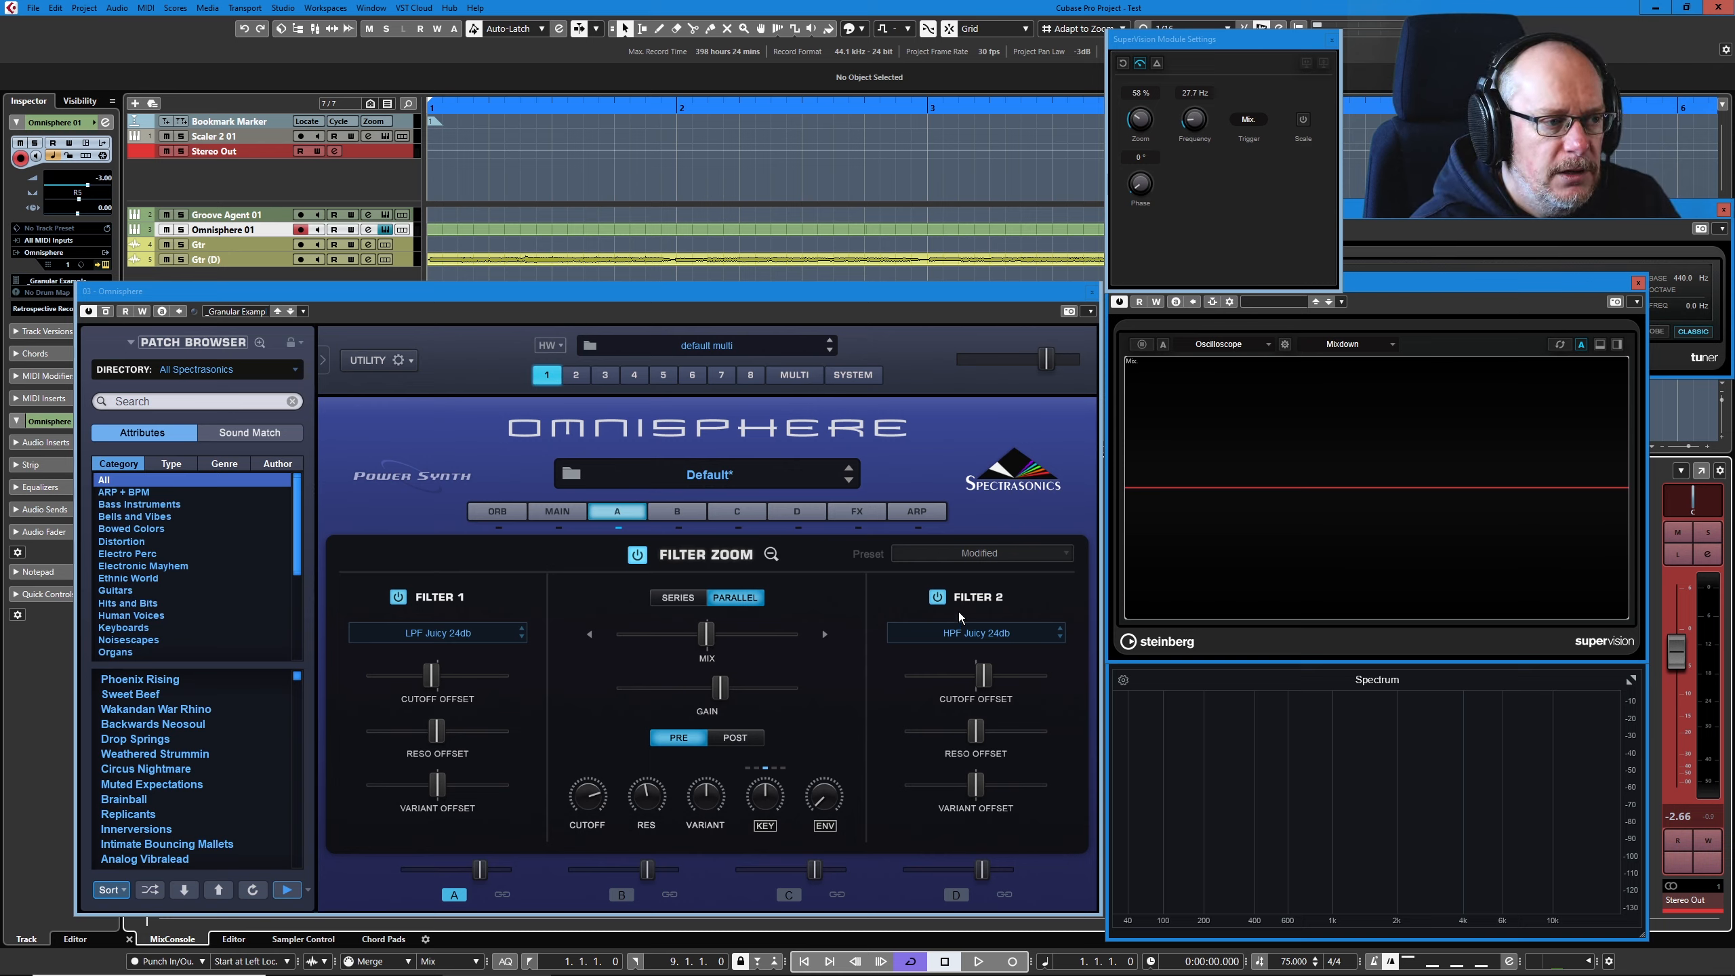
# Step: Switch off Filter 2 and lower Filter 1's variant offset almost to its minimum
pyautogui.click(938, 597)
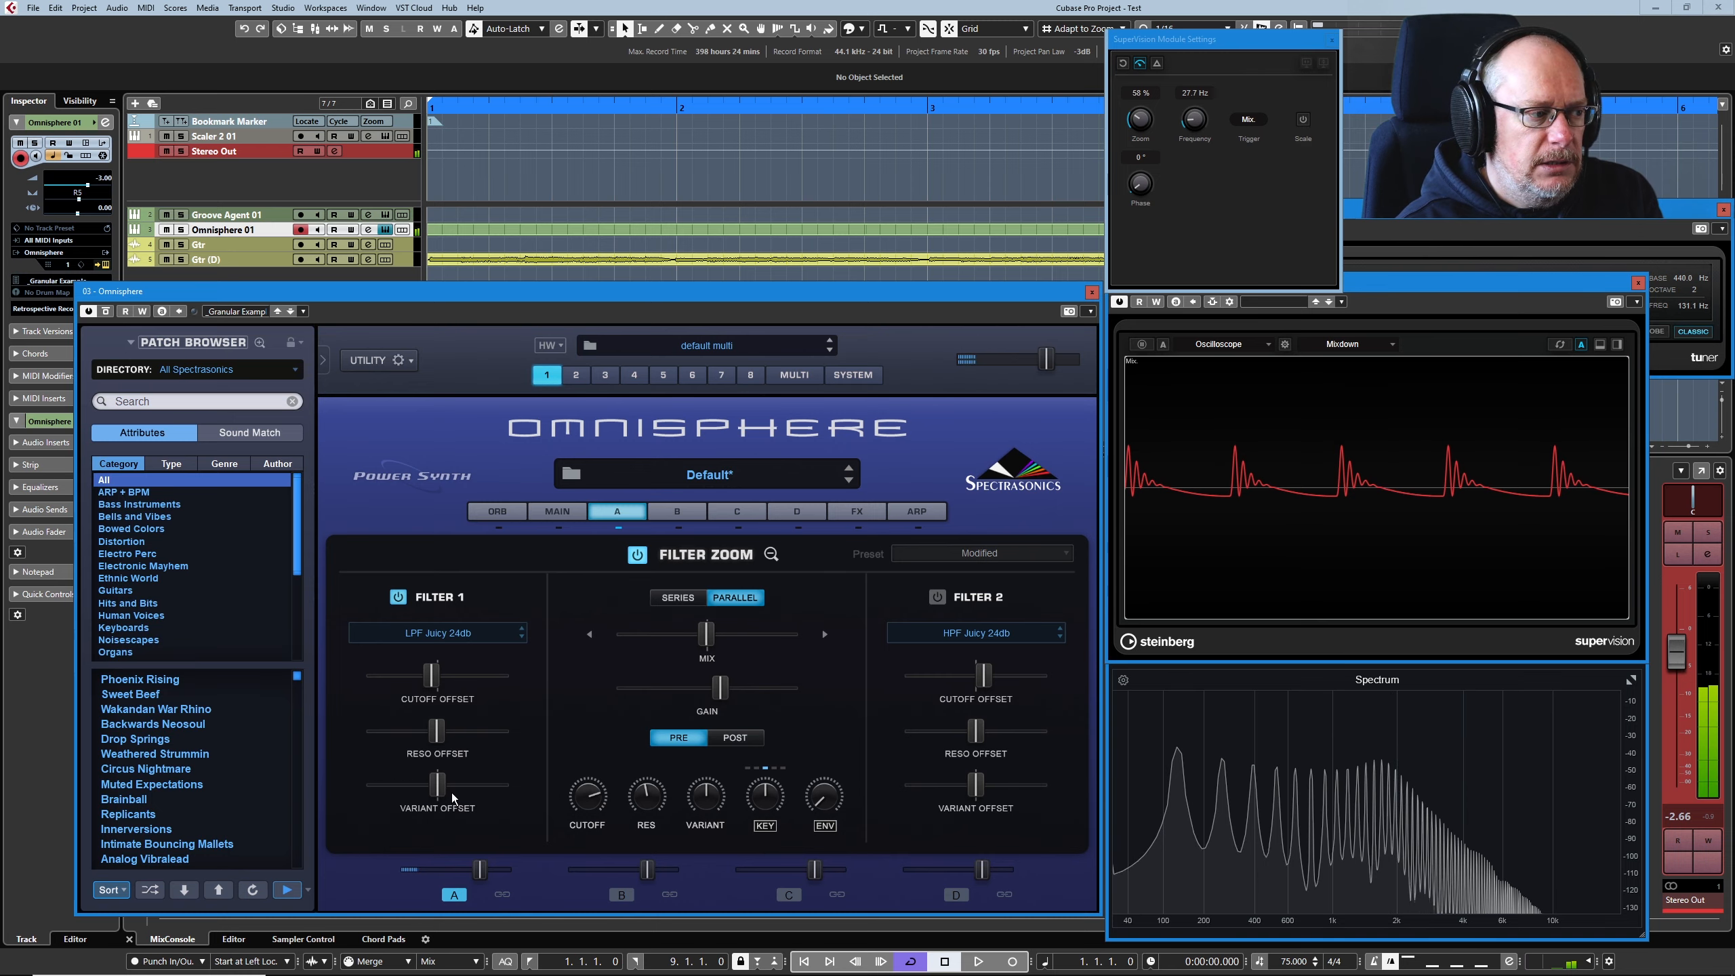
pyautogui.moveTo(439, 793); pyautogui.dragTo(383, 786)
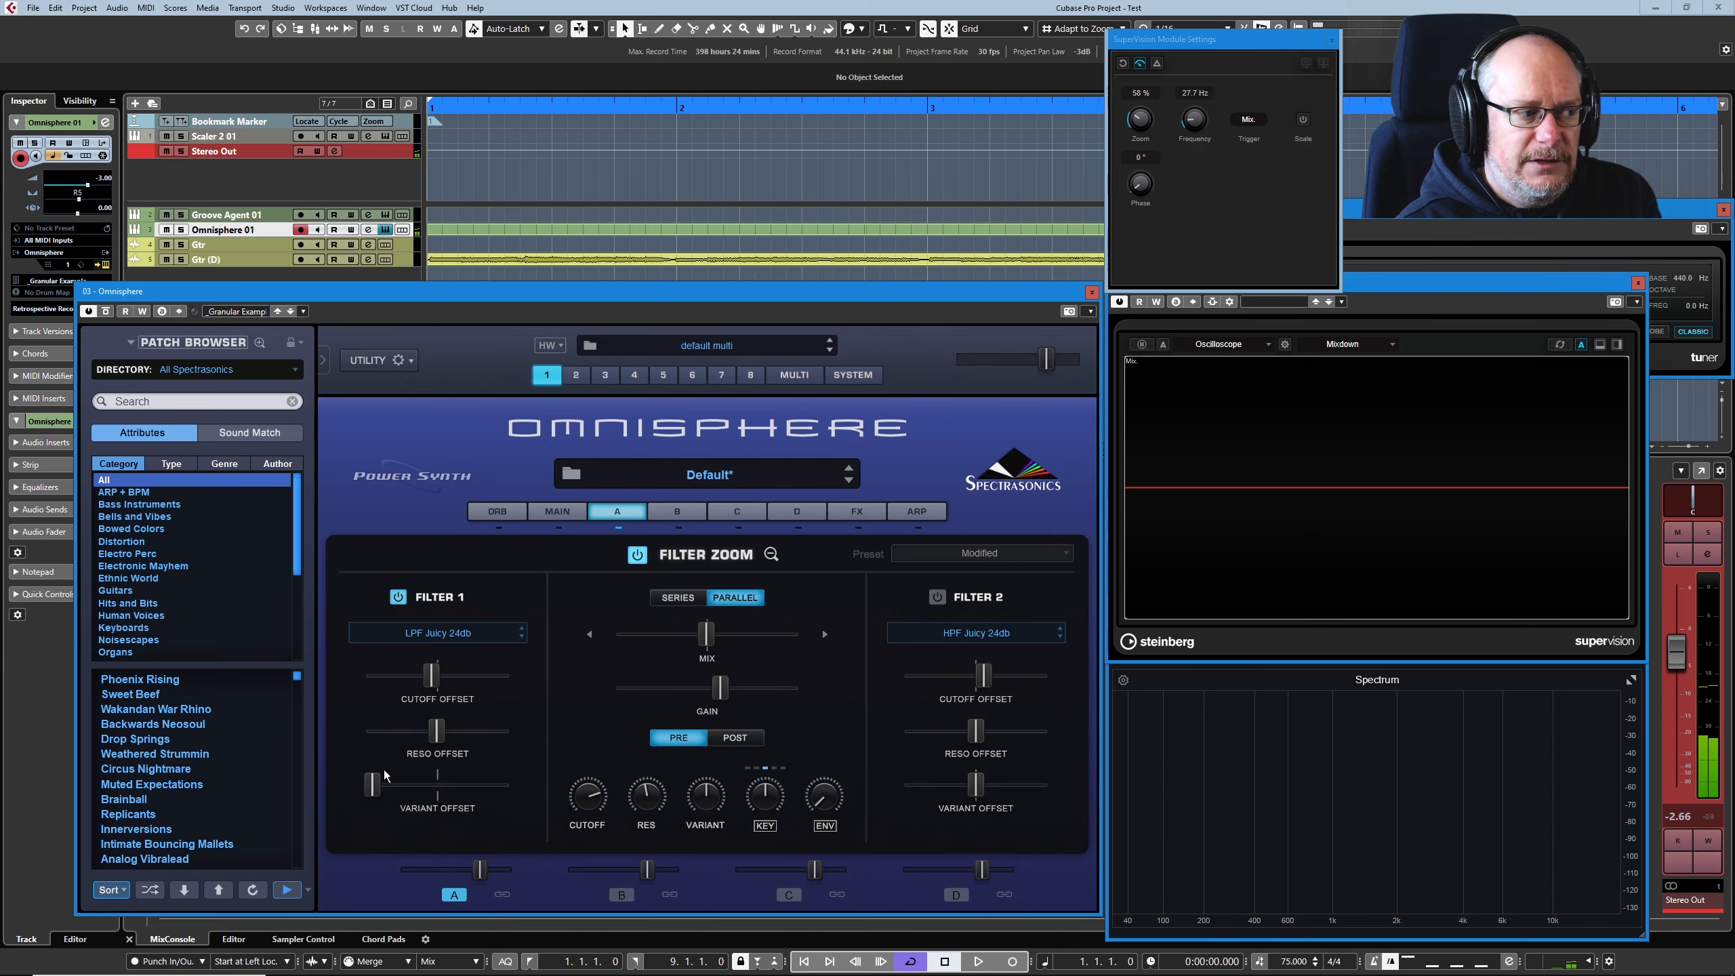
# Step: Close the Omnisphere window, pan the Omnisphere 01 channel hard right in the mixer to hear one side alone, and reopen the instrument
pyautogui.click(1092, 292)
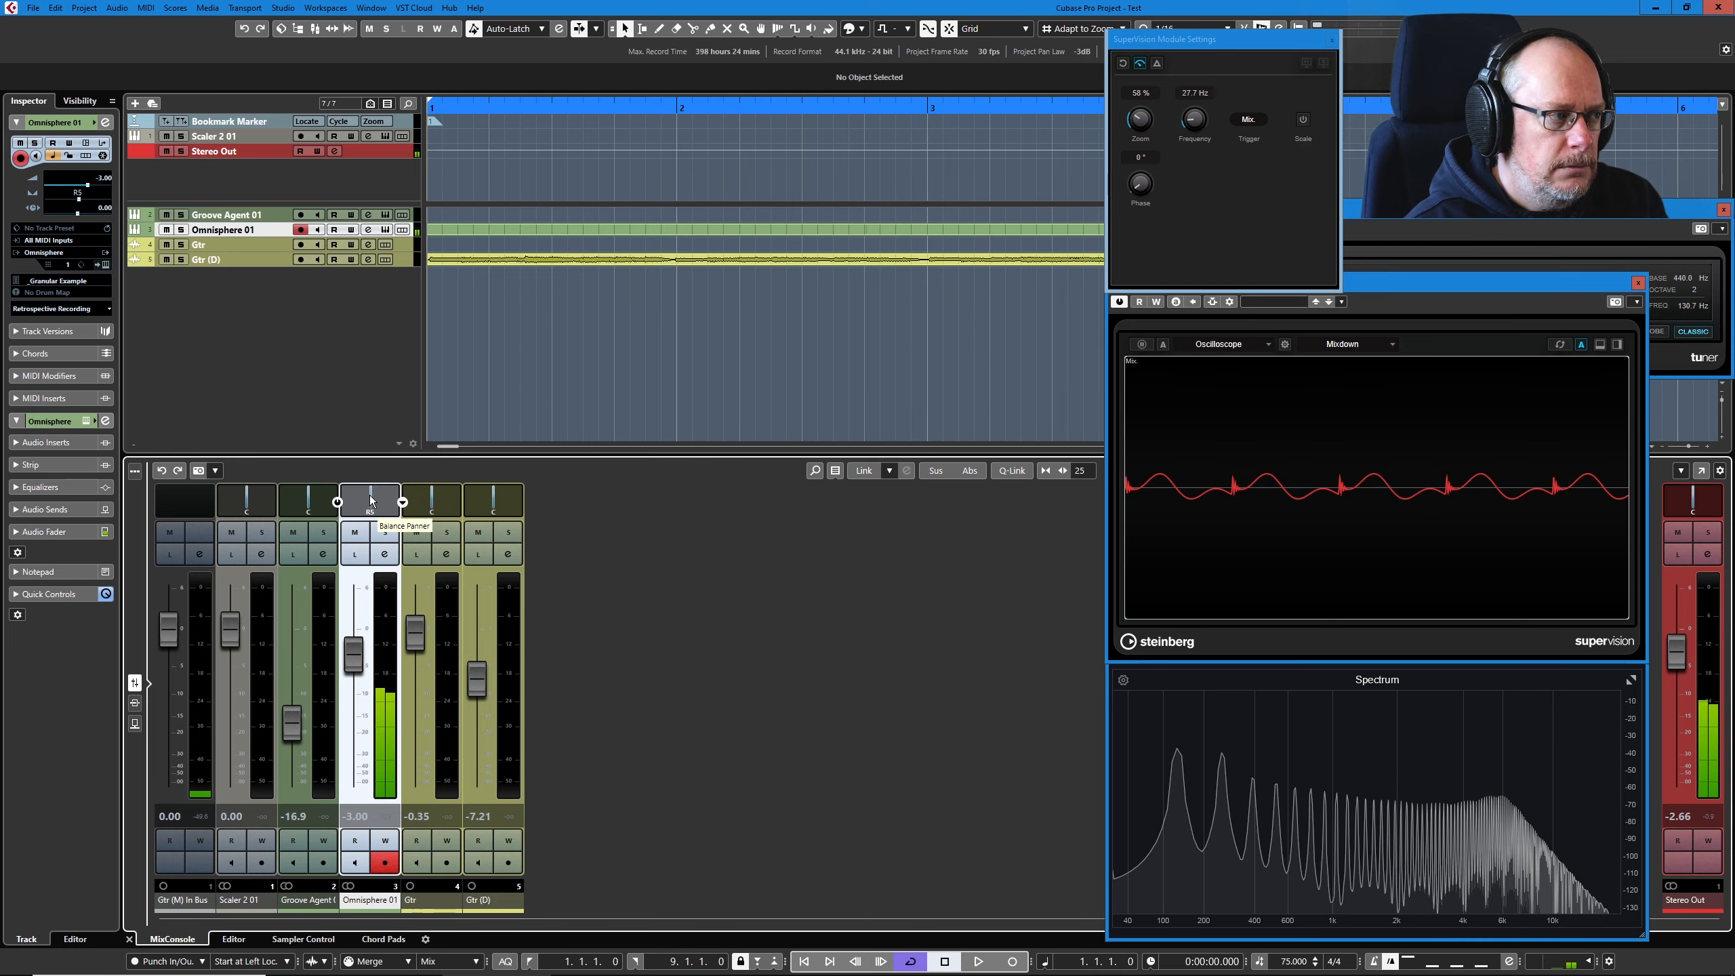
pyautogui.moveTo(370, 501); pyautogui.dragTo(410, 501)
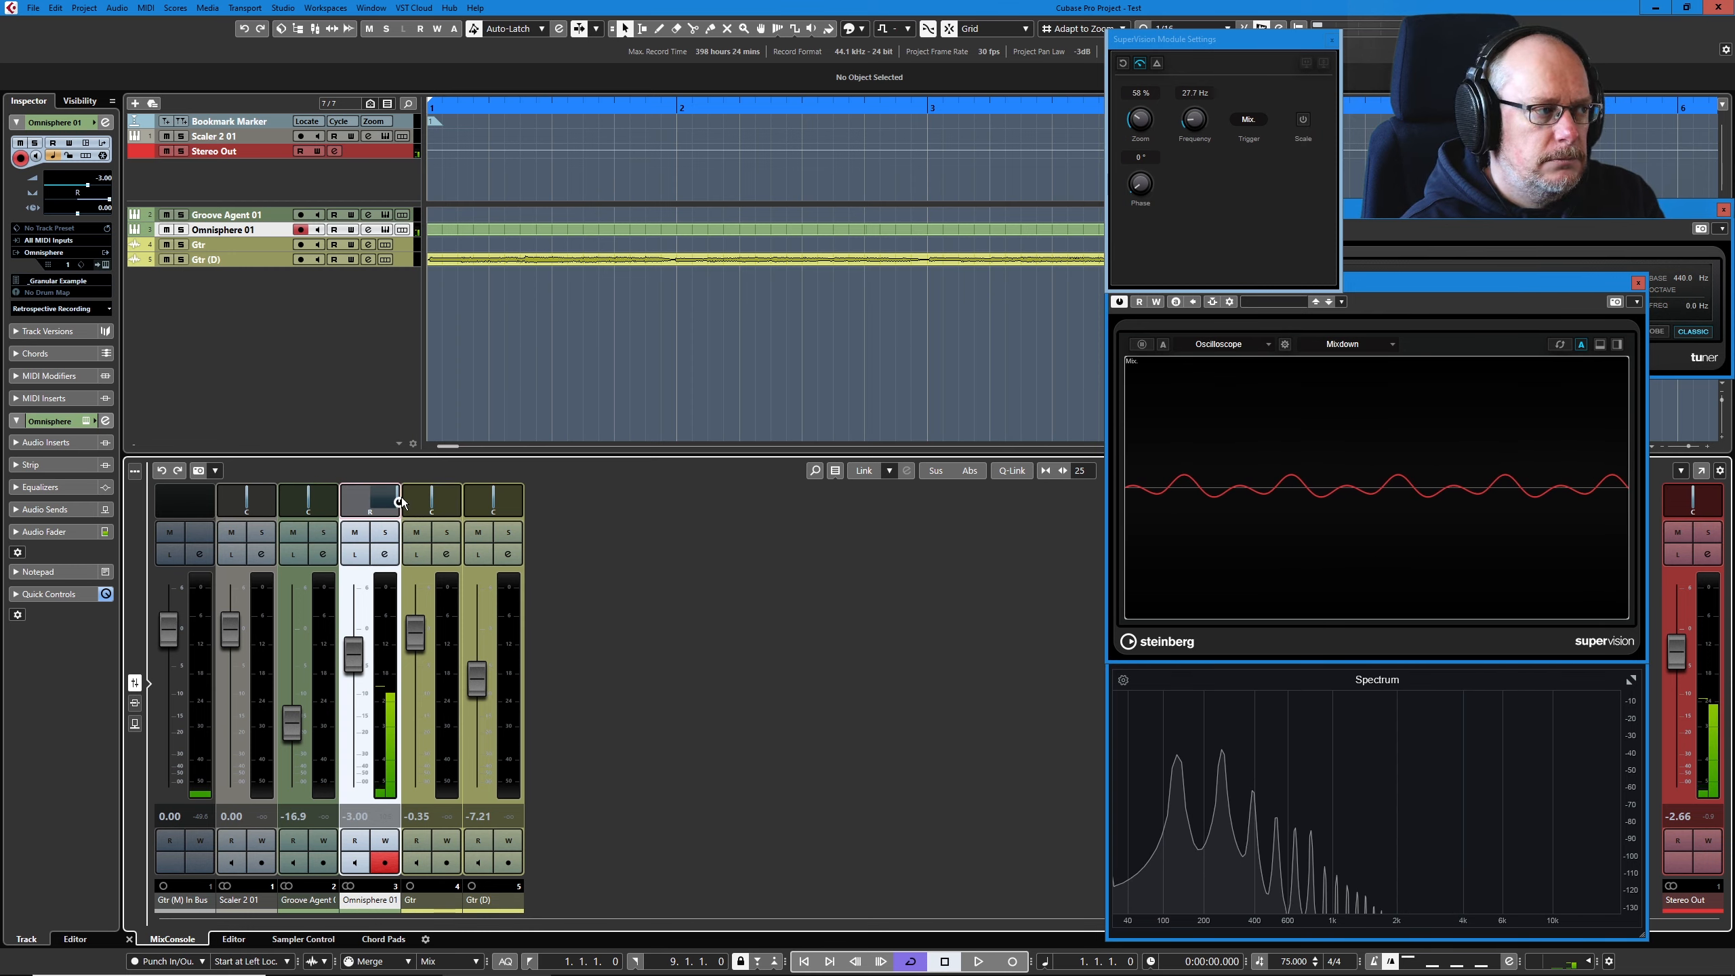
pyautogui.moveTo(401, 496); pyautogui.dragTo(398, 503)
pyautogui.click(384, 230)
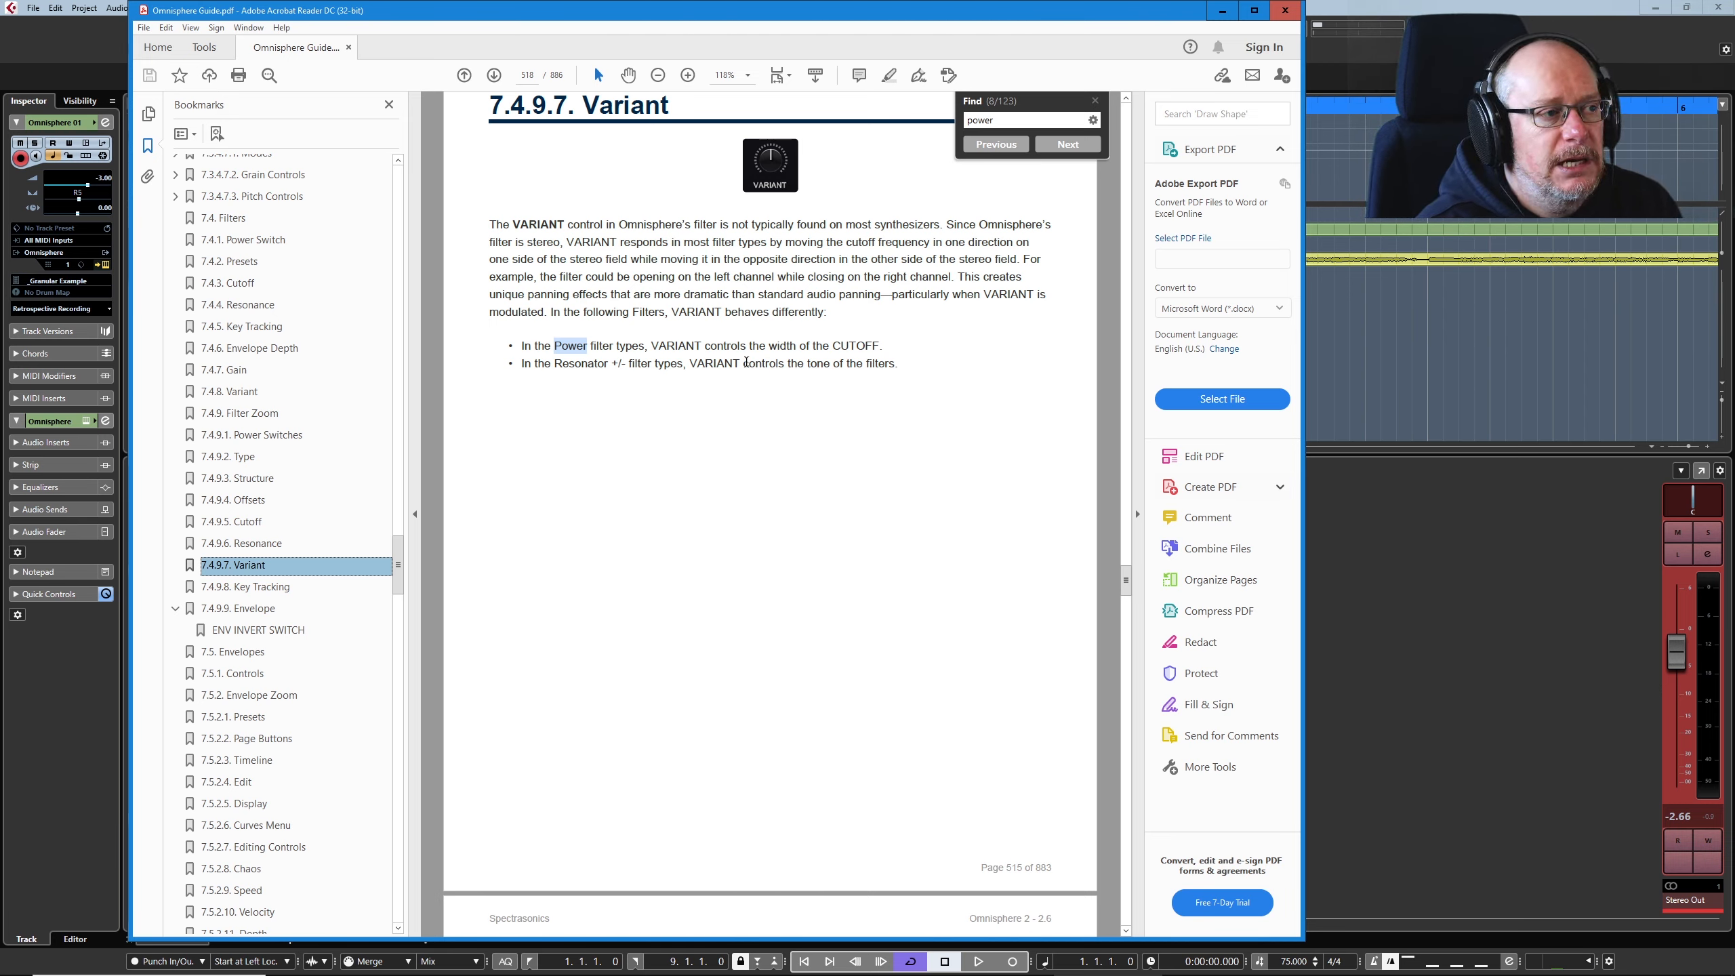
# Step: Put away the PDF manual, and raise Filter 1's variant offset nearly to maximum and Filter 2's moderately above centre
pyautogui.click(1223, 10)
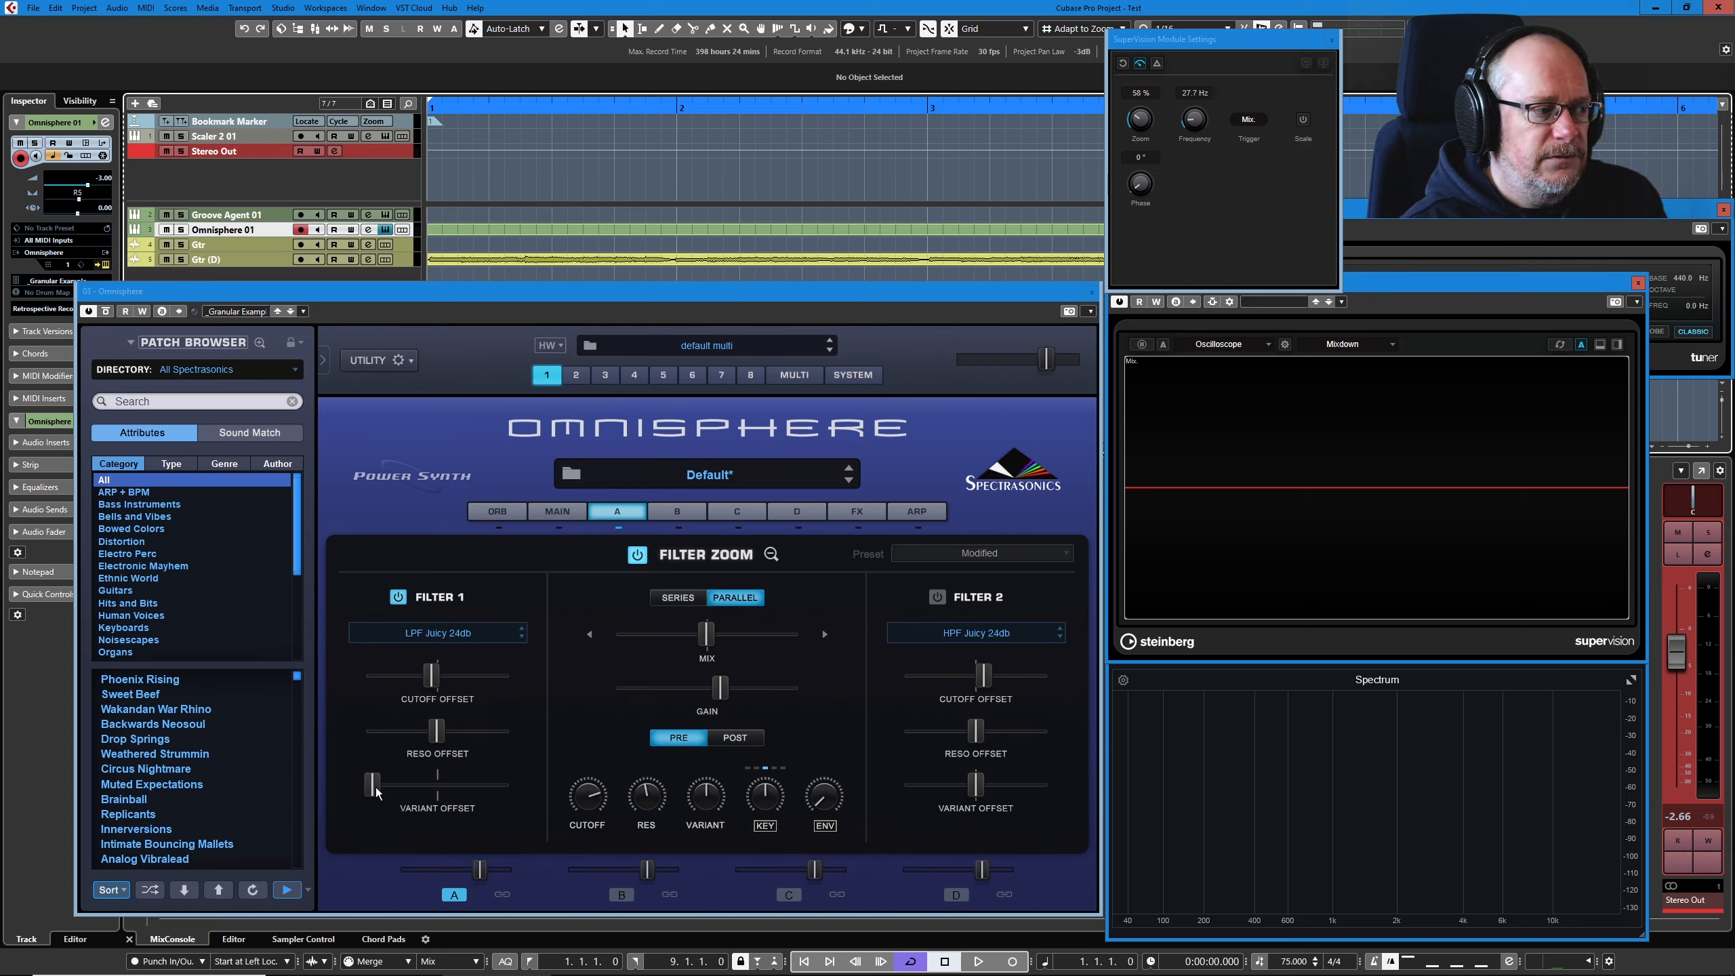
pyautogui.moveTo(376, 793); pyautogui.dragTo(499, 785)
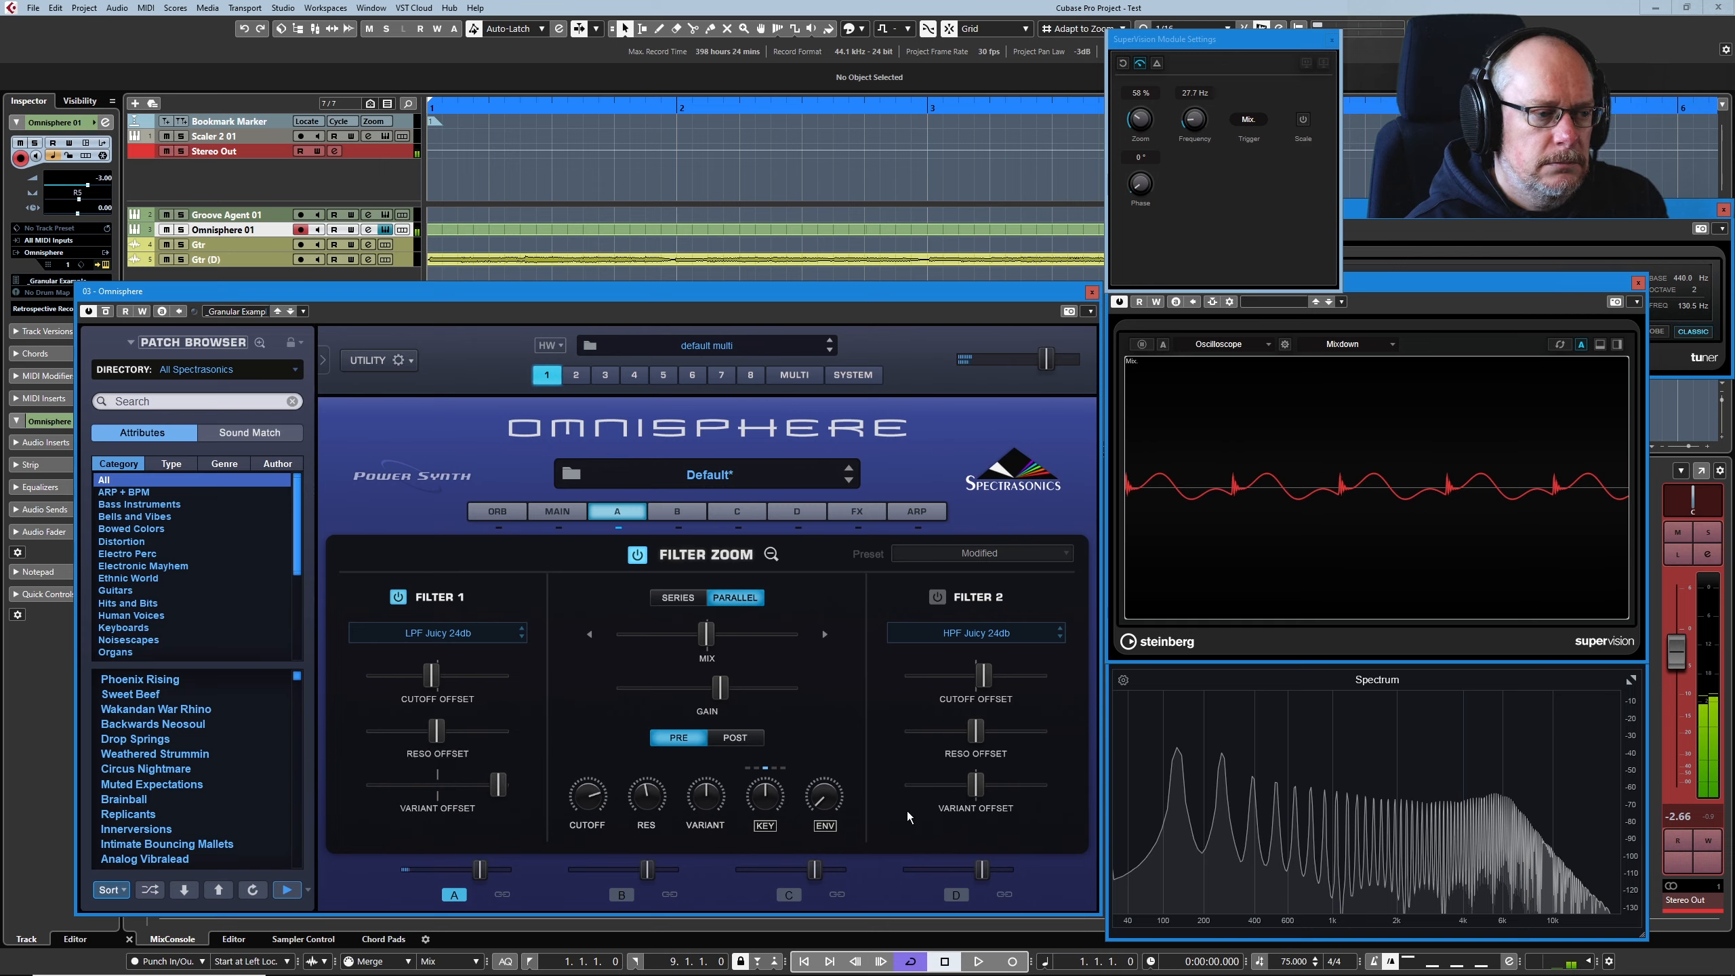
pyautogui.moveTo(975, 785); pyautogui.dragTo(999, 785)
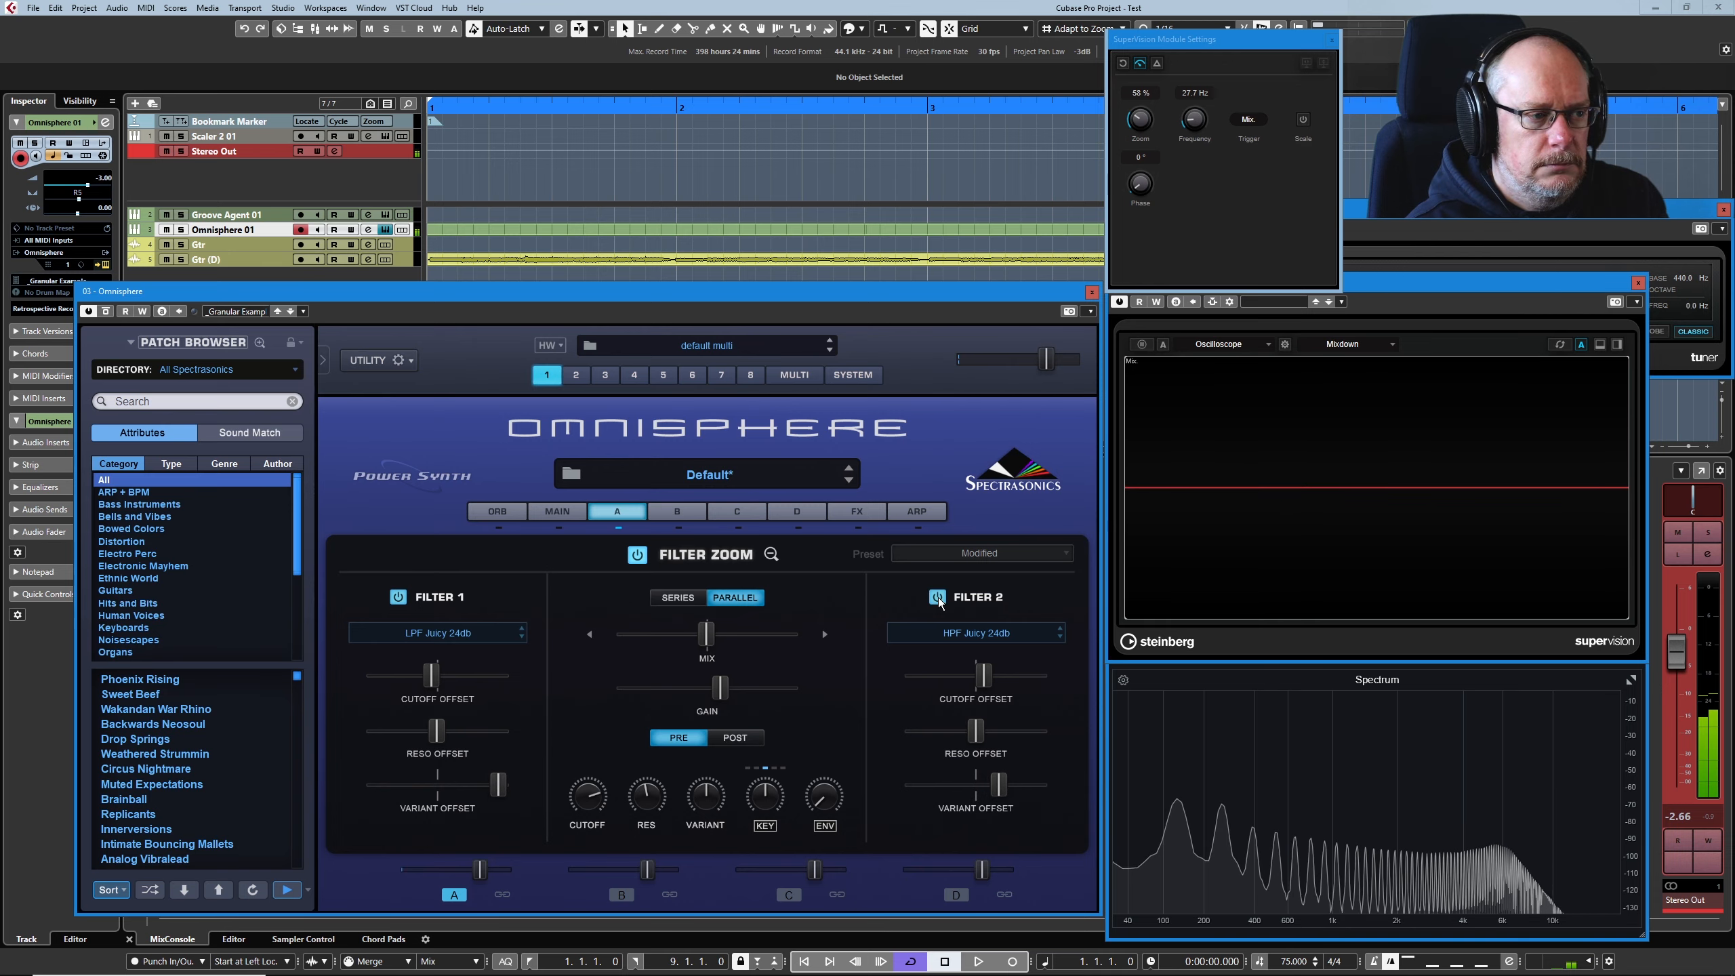
# Step: Sweep the shared filter Variant control with both filters on and return it to centre
pyautogui.moveTo(713, 802); pyautogui.dragTo(671, 777)
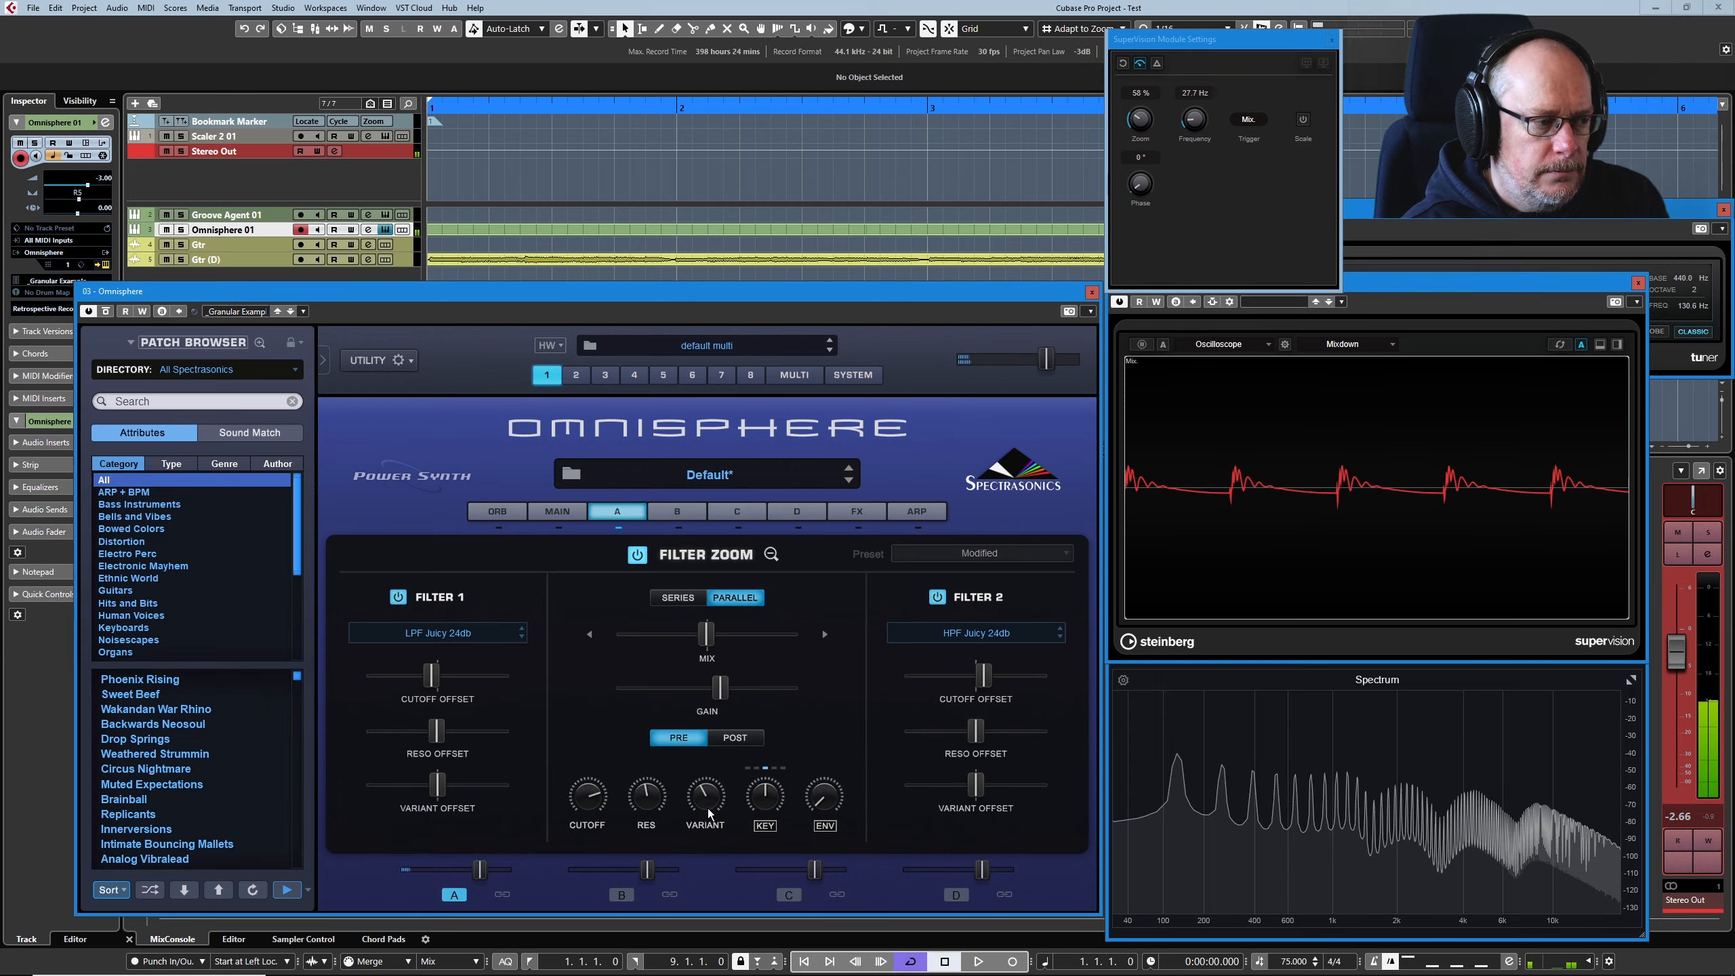
pyautogui.moveTo(704, 777)
pyautogui.moveTo(703, 776); pyautogui.dragTo(650, 595)
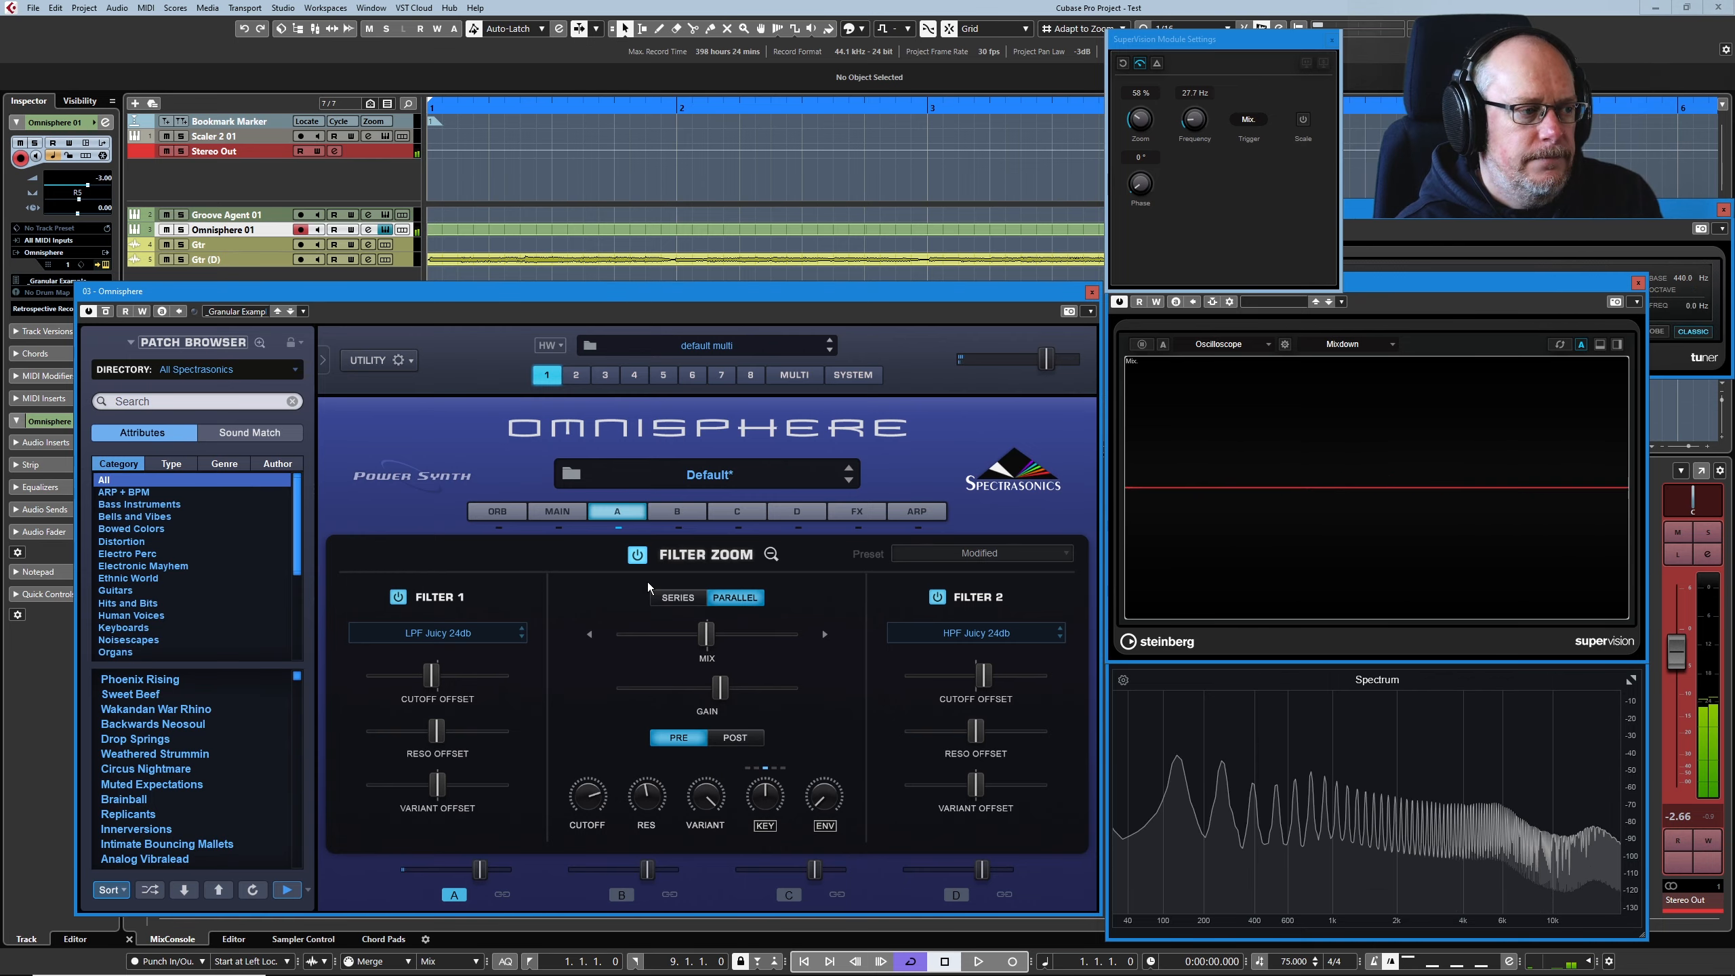